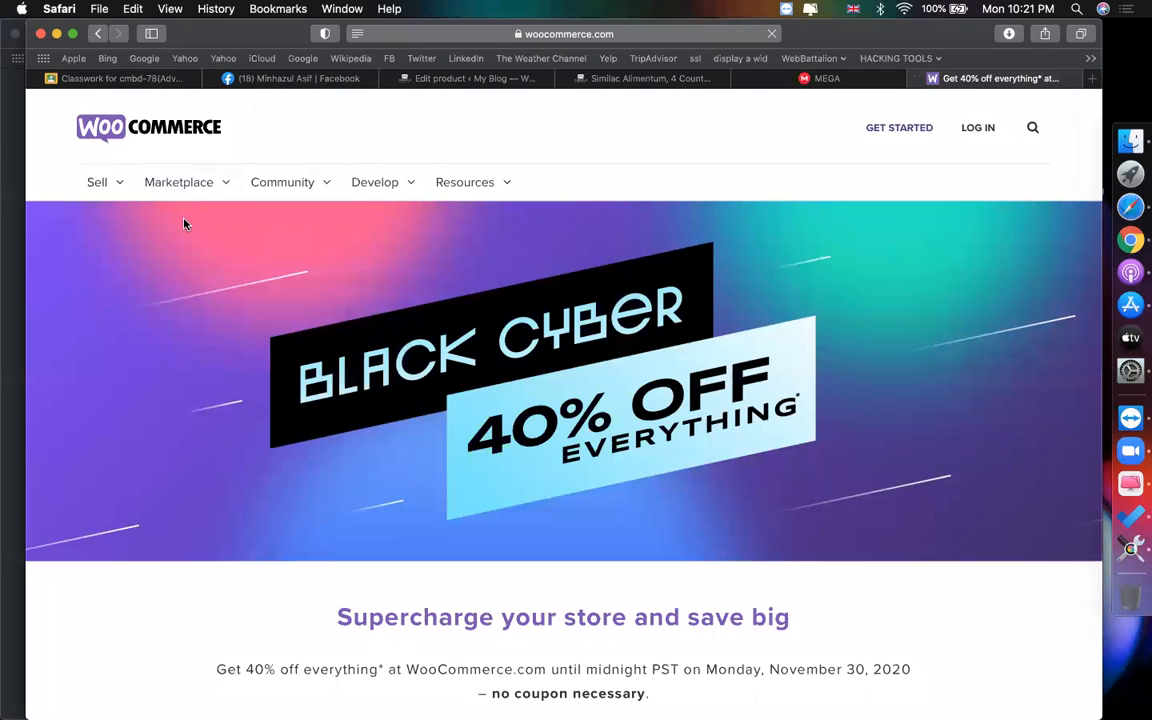
- Browse the WooCommerce Marketplace categories and open the complete list of Enhancements extensions
mouse_move(197, 196)
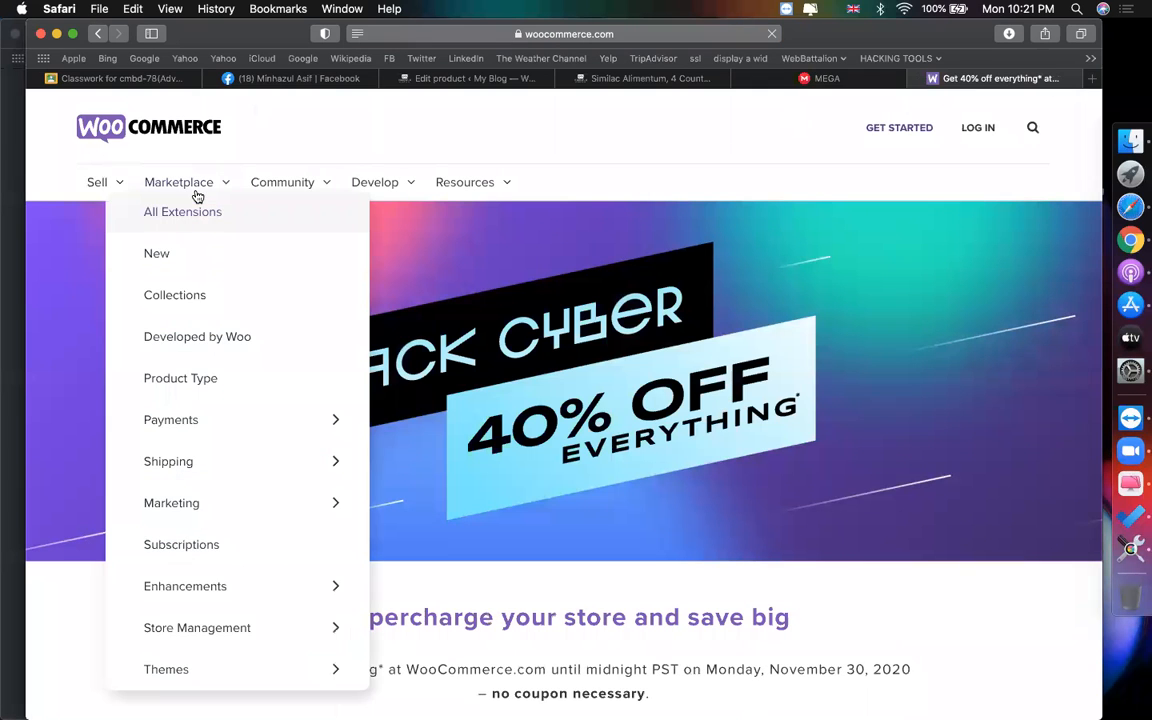
mouse_move(277, 189)
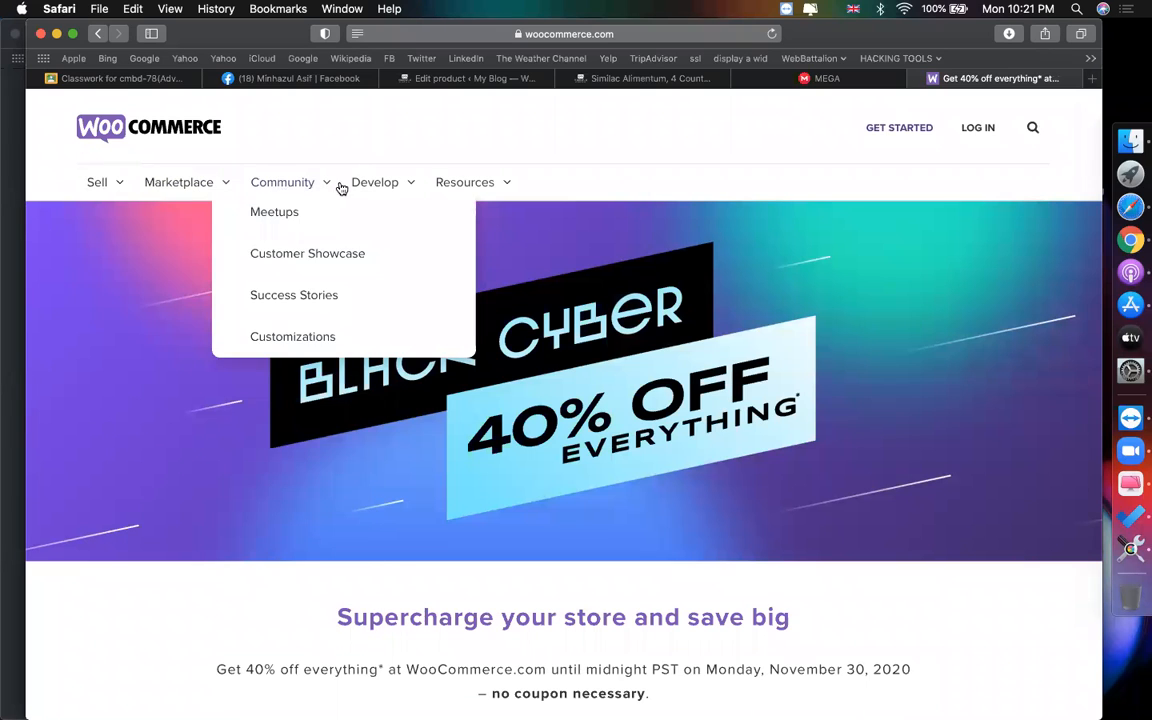
mouse_move(226, 172)
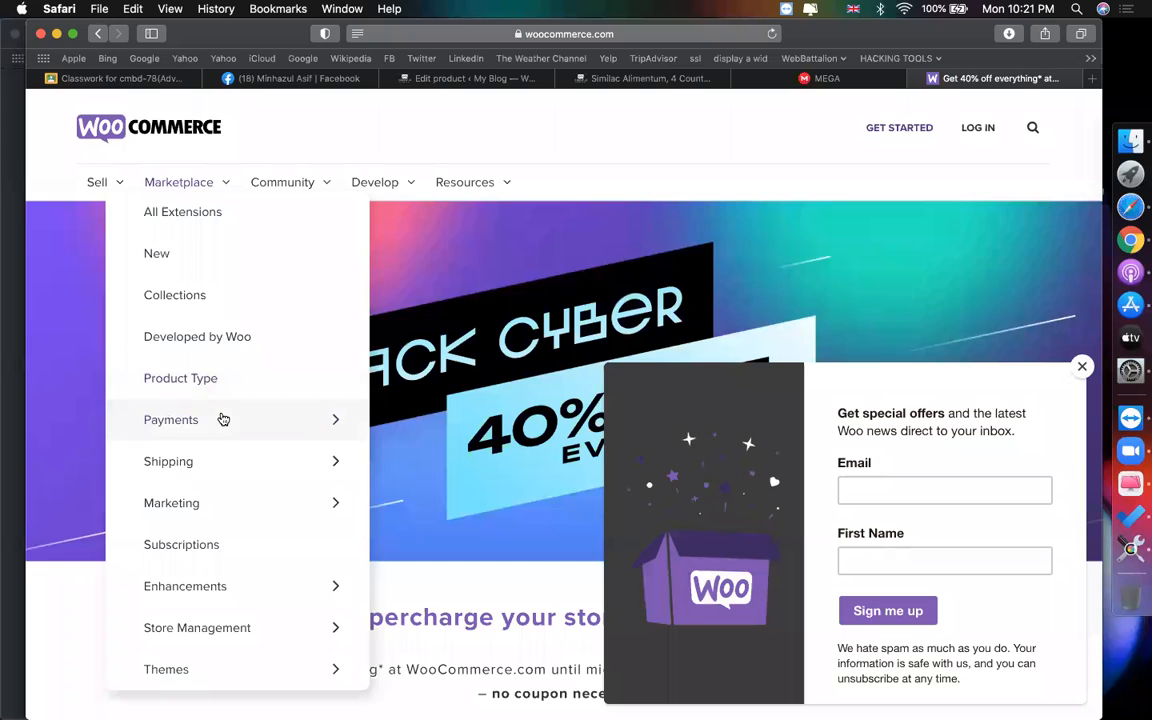
scroll(222, 418, down, 5)
scroll(222, 410, up, 3)
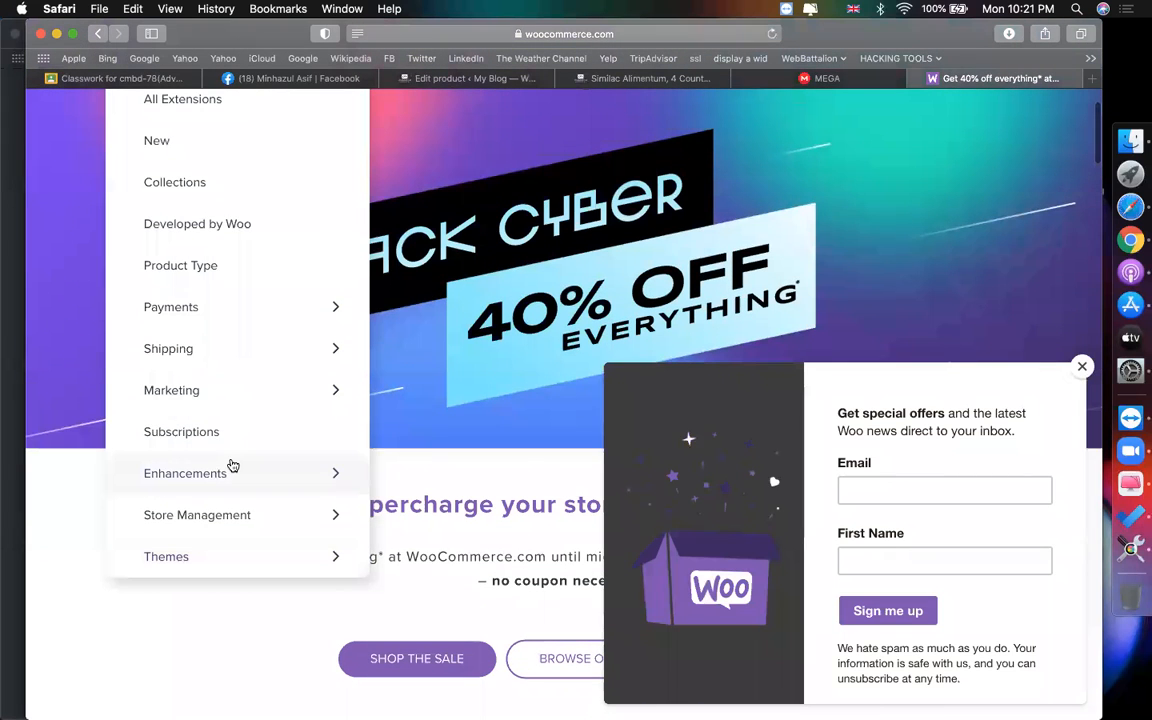
mouse_move(232, 466)
scroll(514, 324, up, 2)
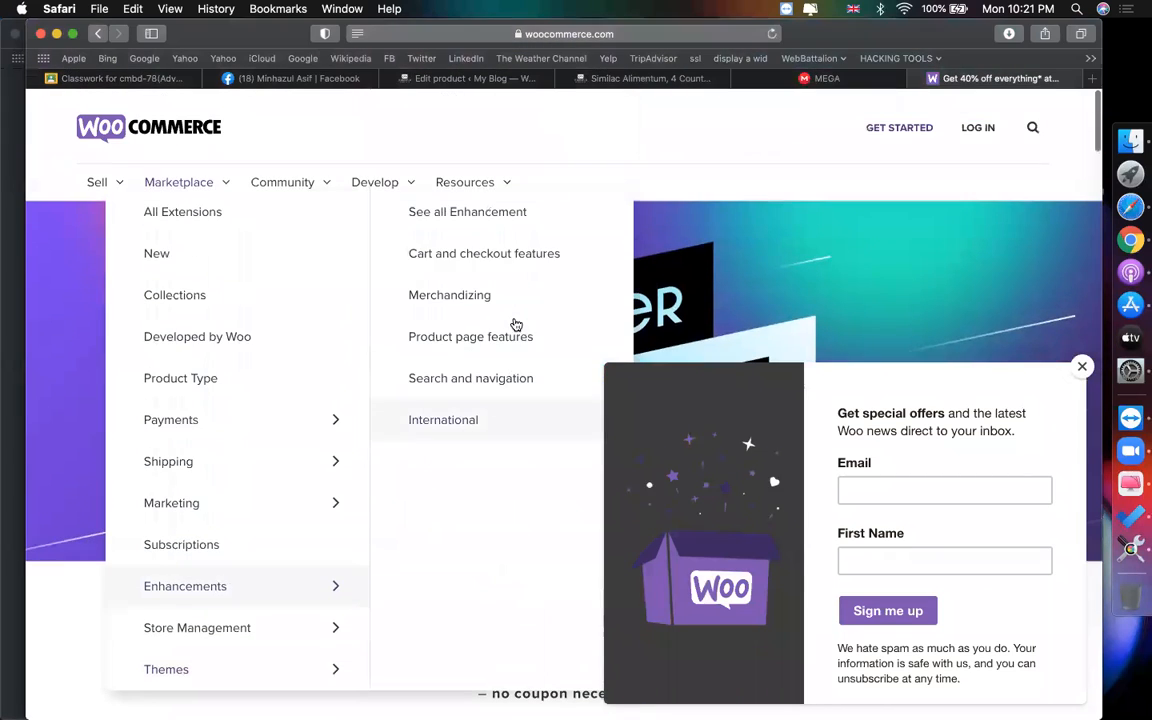
click(455, 215)
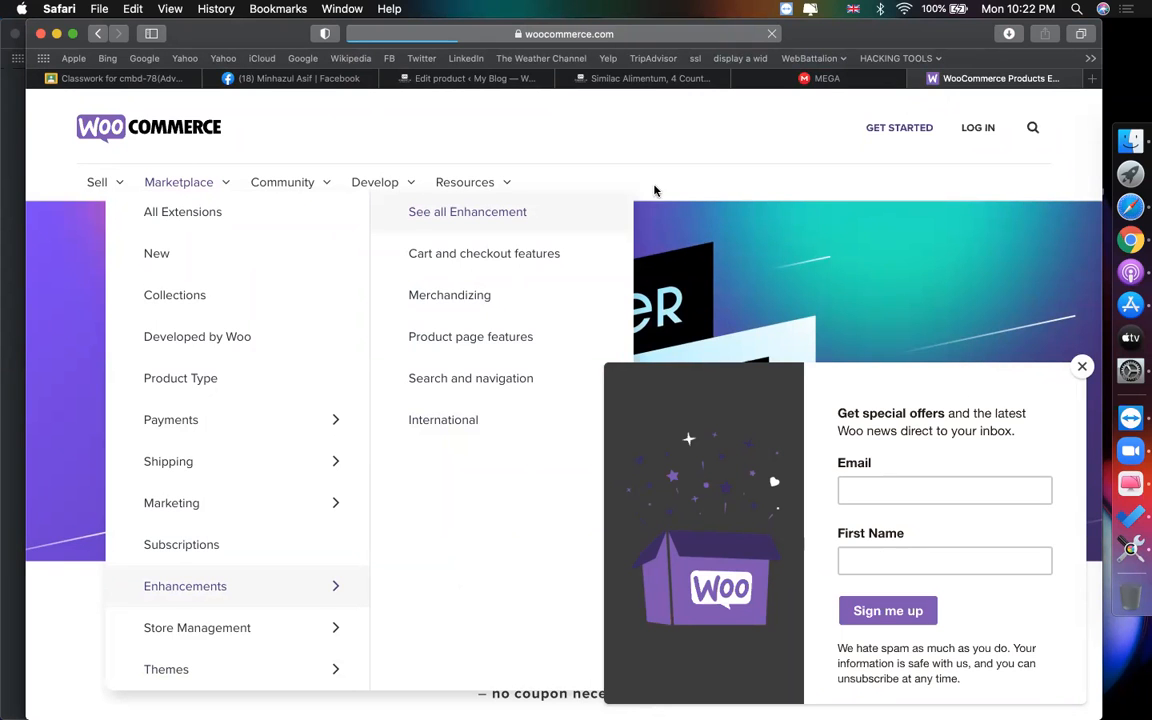
- Examine the extra features add-on checkboxes on the Similac Alimentum product page
click(815, 80)
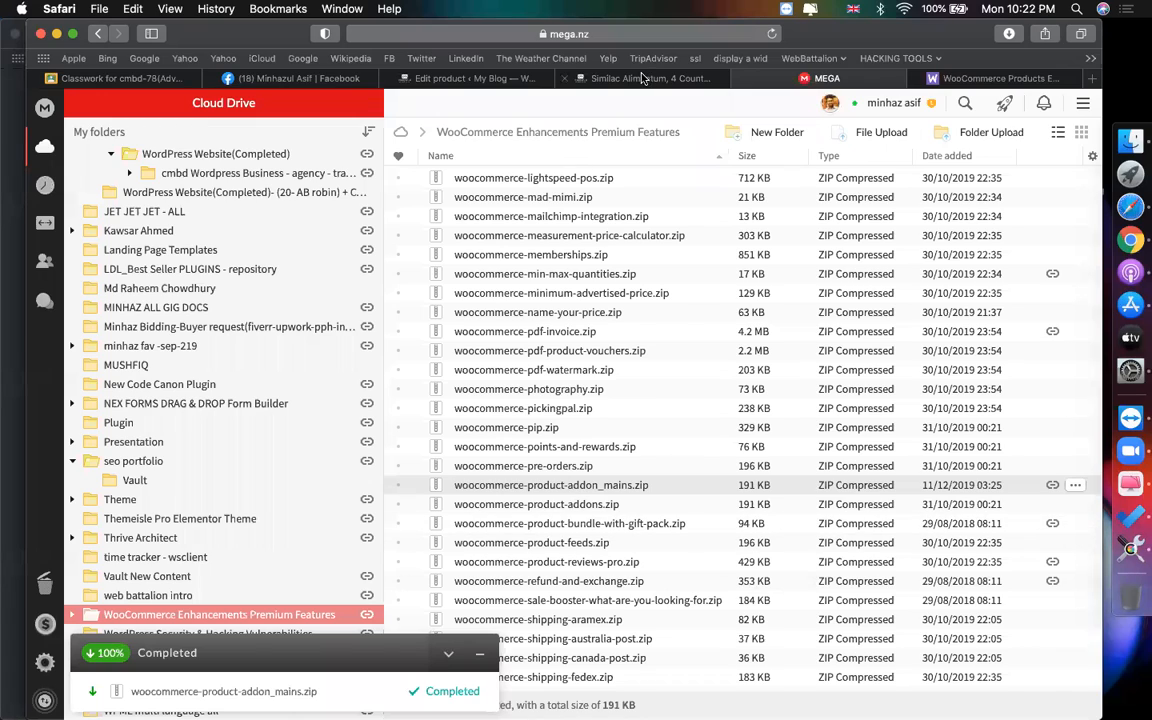
click(580, 75)
scroll(755, 383, up, 7)
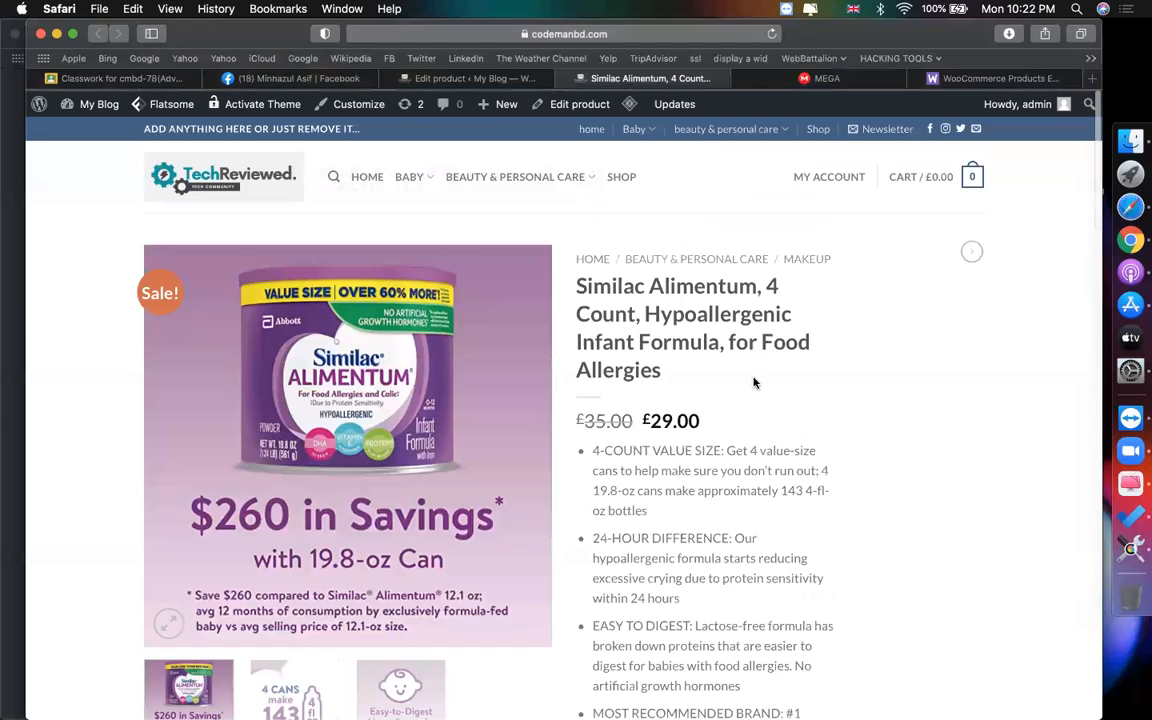
scroll(755, 383, down, 8)
scroll(755, 383, up, 2)
scroll(755, 383, up, 2)
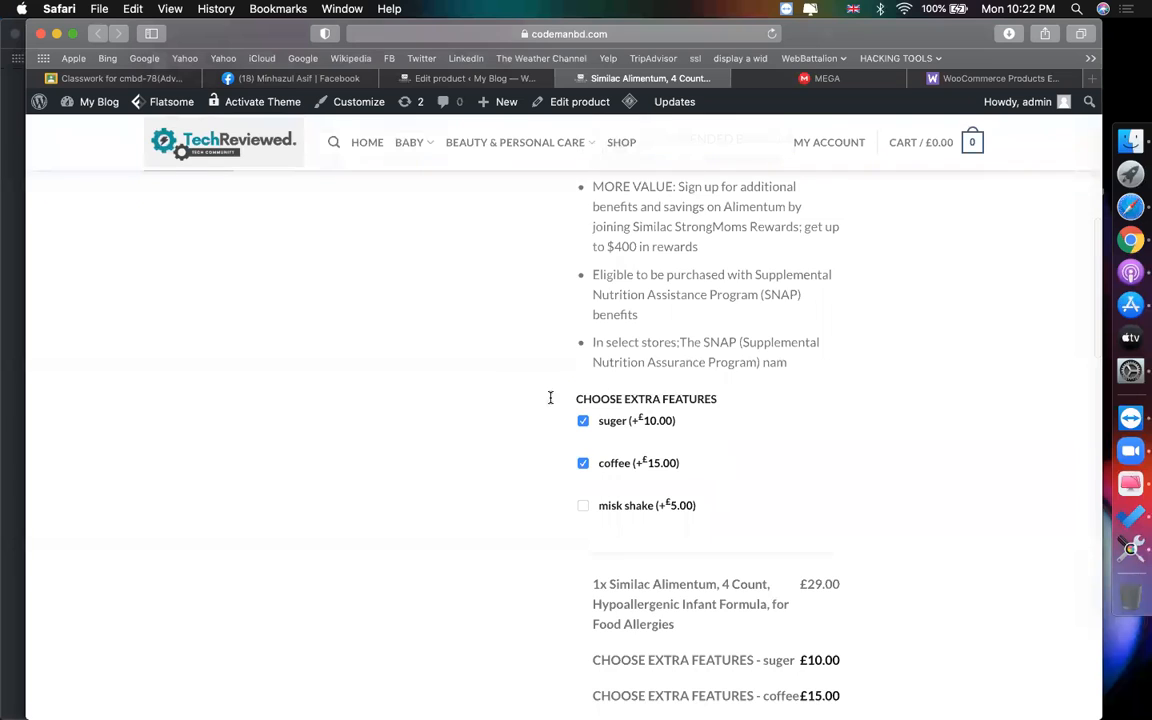
drag(550, 398, 718, 399)
click(708, 399)
- In the product's add-on settings, remove the existing CHOOSE EXTRA FEATURES field and add a new blank field
click(433, 78)
scroll(536, 367, down, 15)
scroll(536, 375, up, 3)
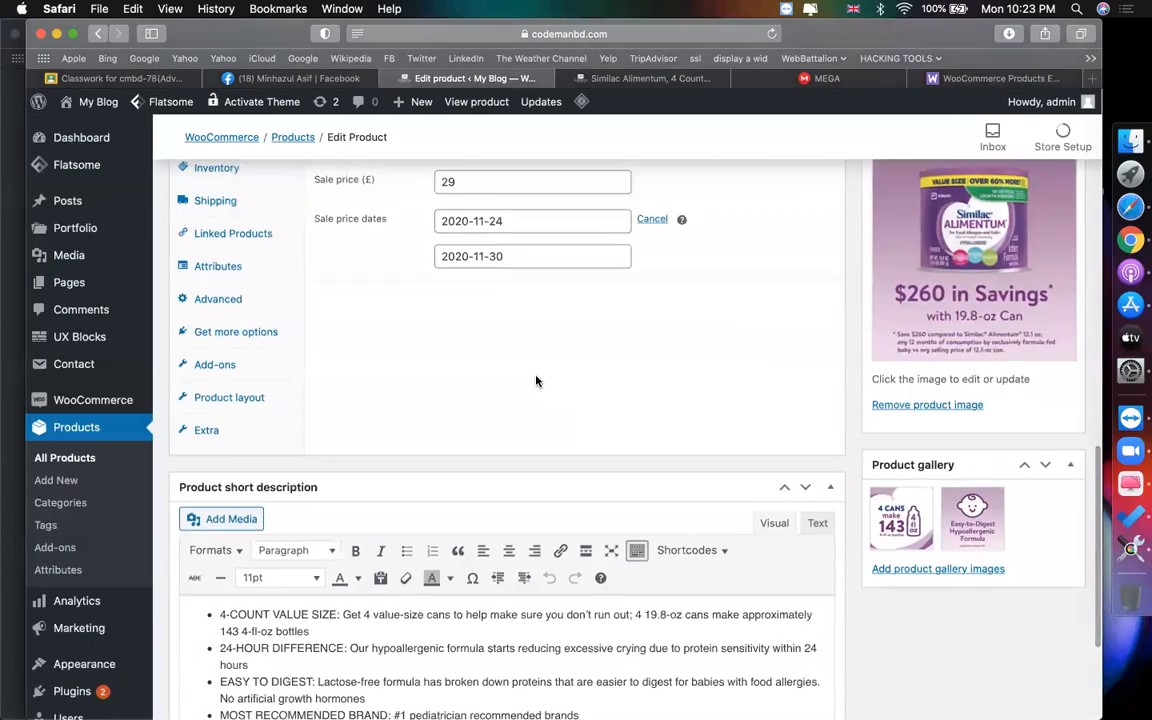
scroll(536, 381, up, 2)
scroll(518, 451, up, 6)
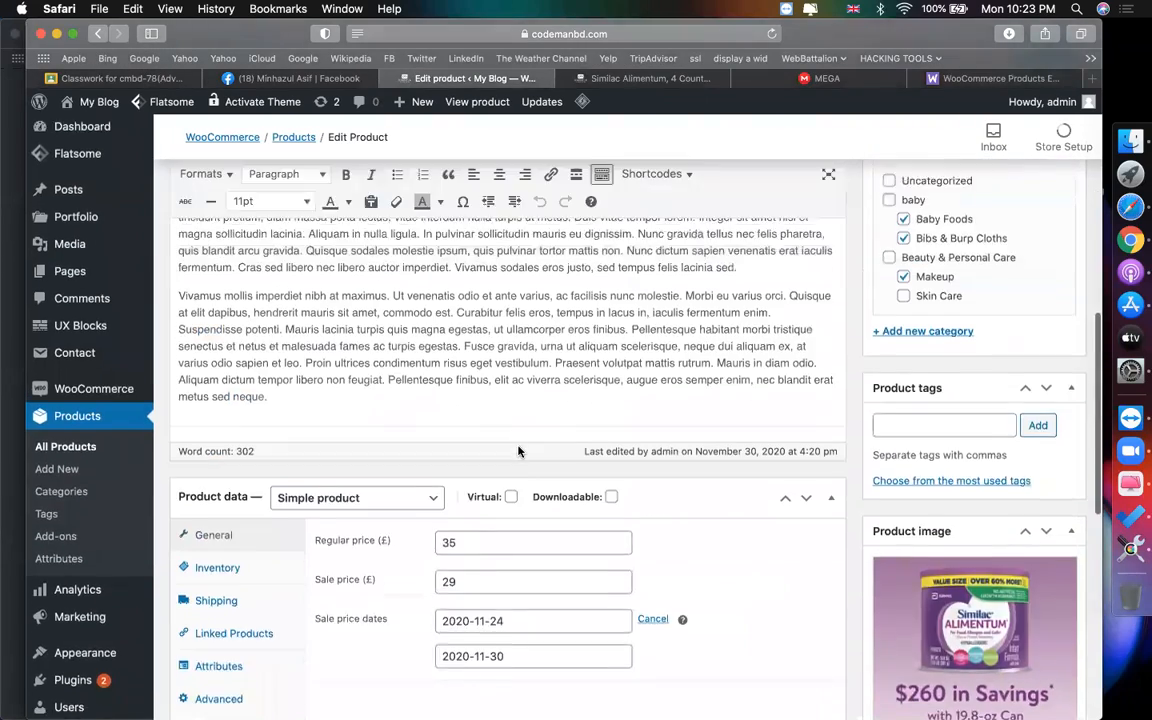
scroll(518, 451, down, 5)
click(270, 373)
scroll(545, 378, up, 1)
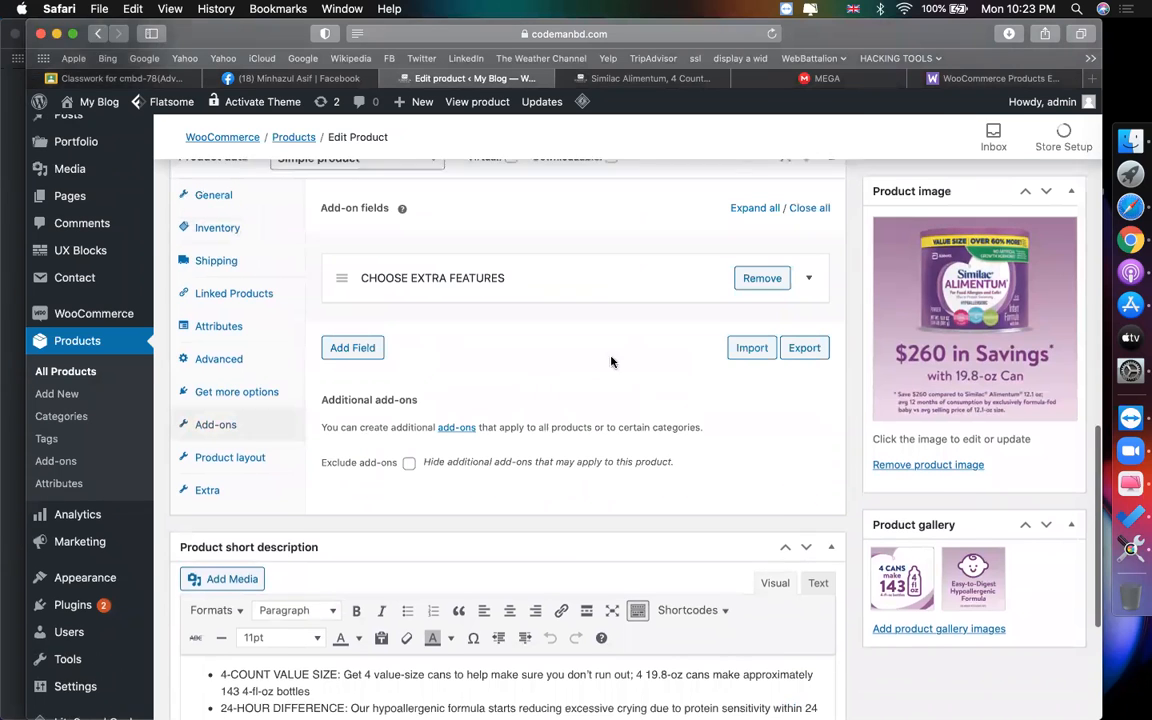
scroll(545, 378, up, 1)
click(762, 322)
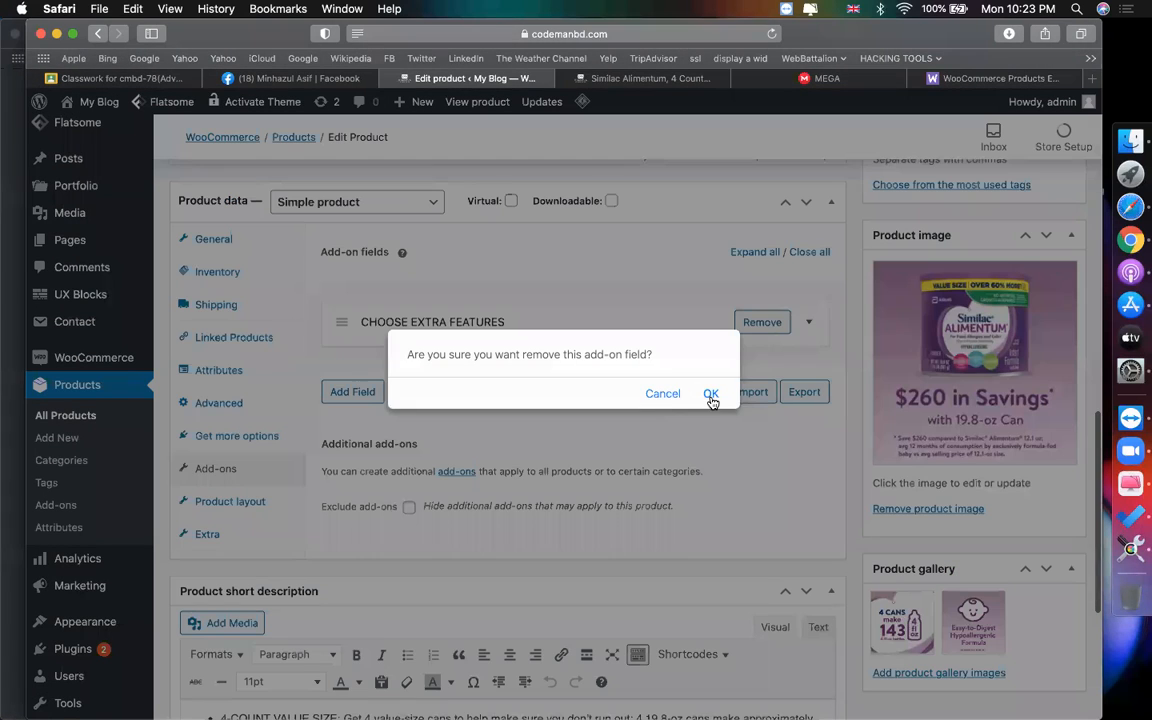
click(710, 394)
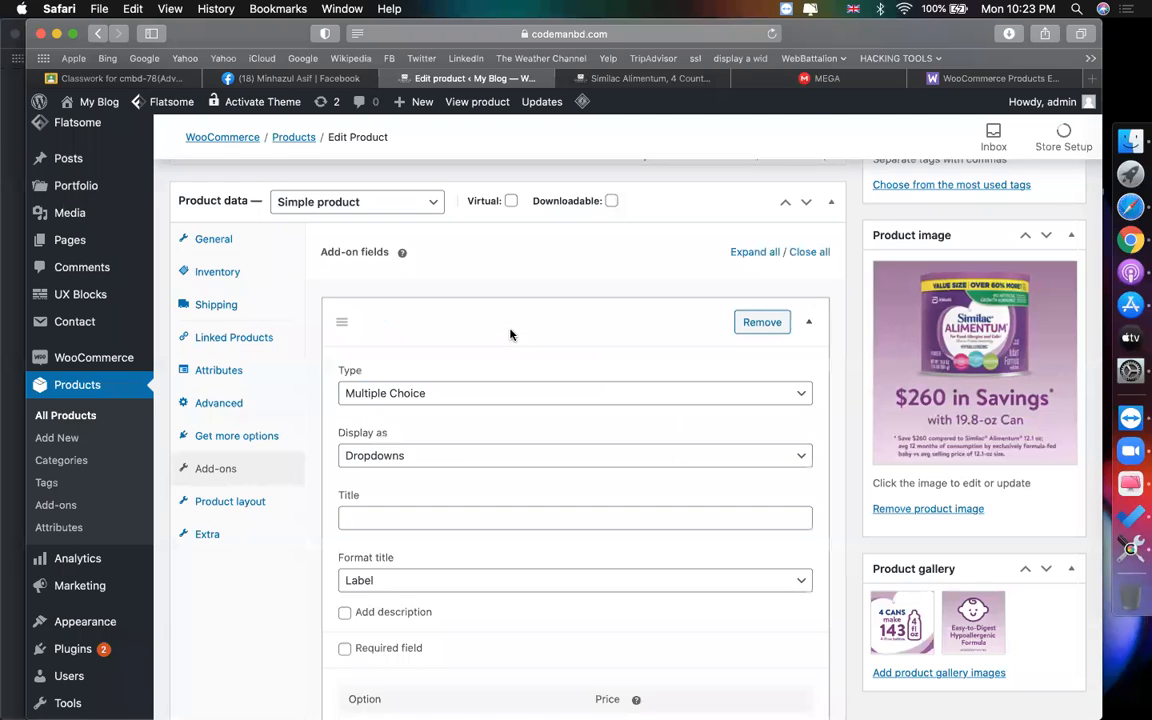
- Set the new add-on field's type to Checkboxes and title it "choose extra features"
scroll(540, 406, down, 2)
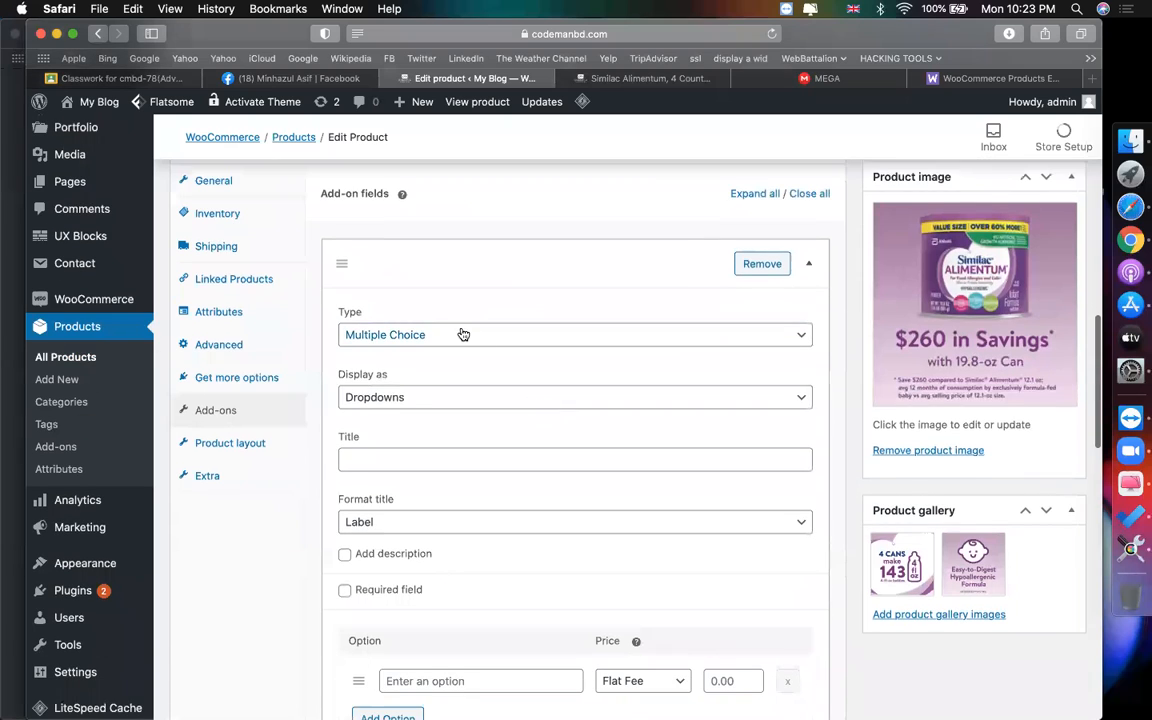
click(465, 334)
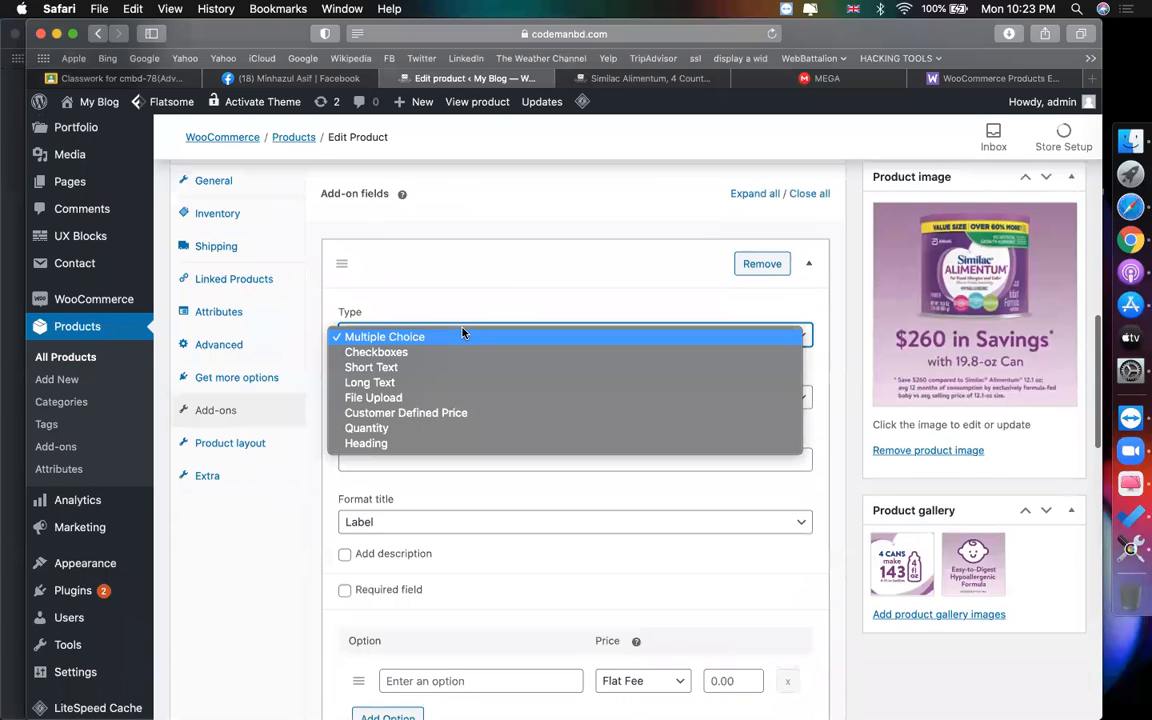
click(407, 356)
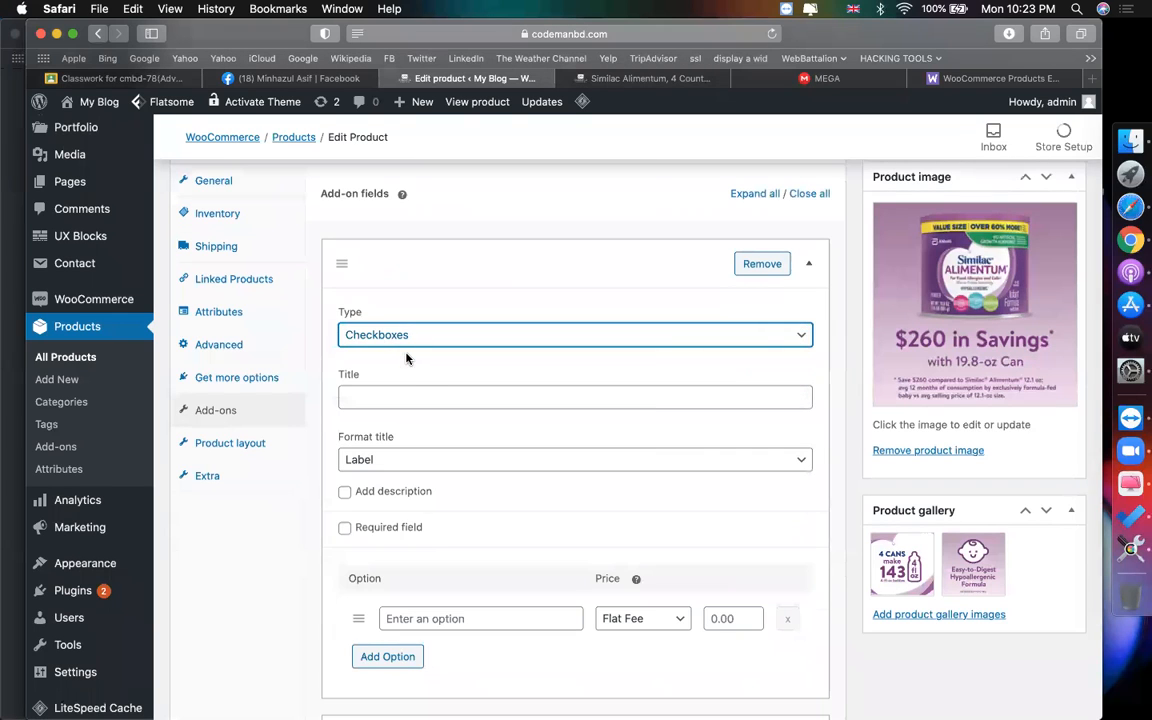
click(413, 394)
text(ch)
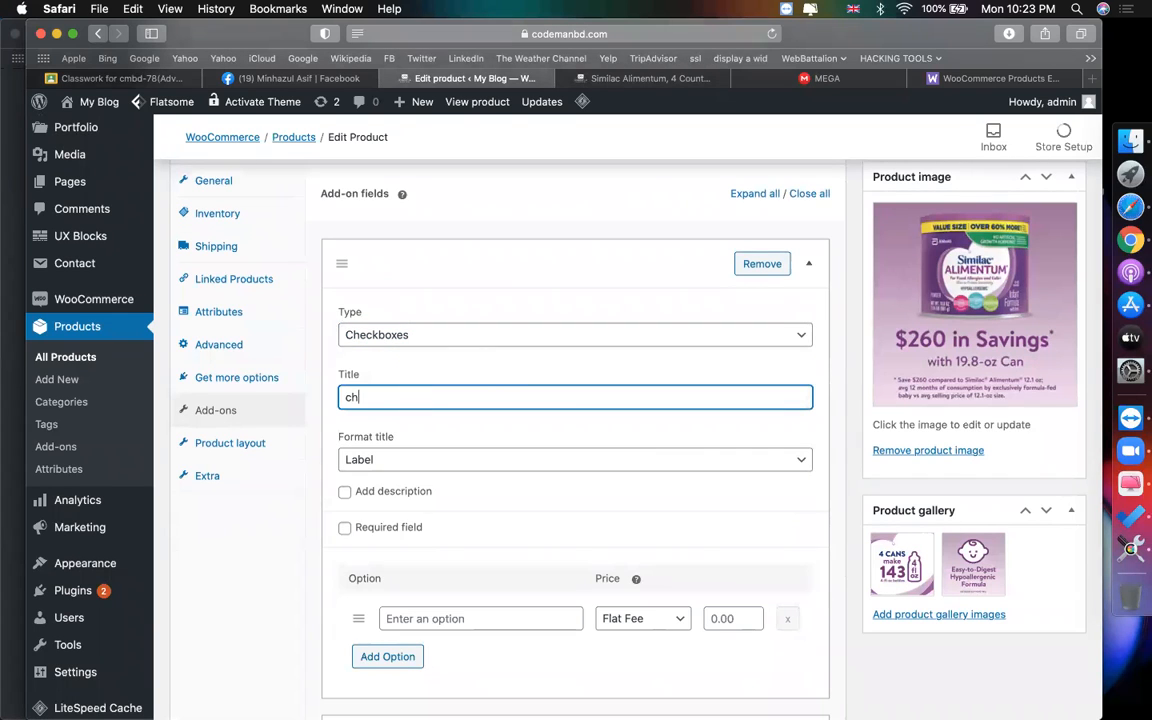
text(oose extra features)
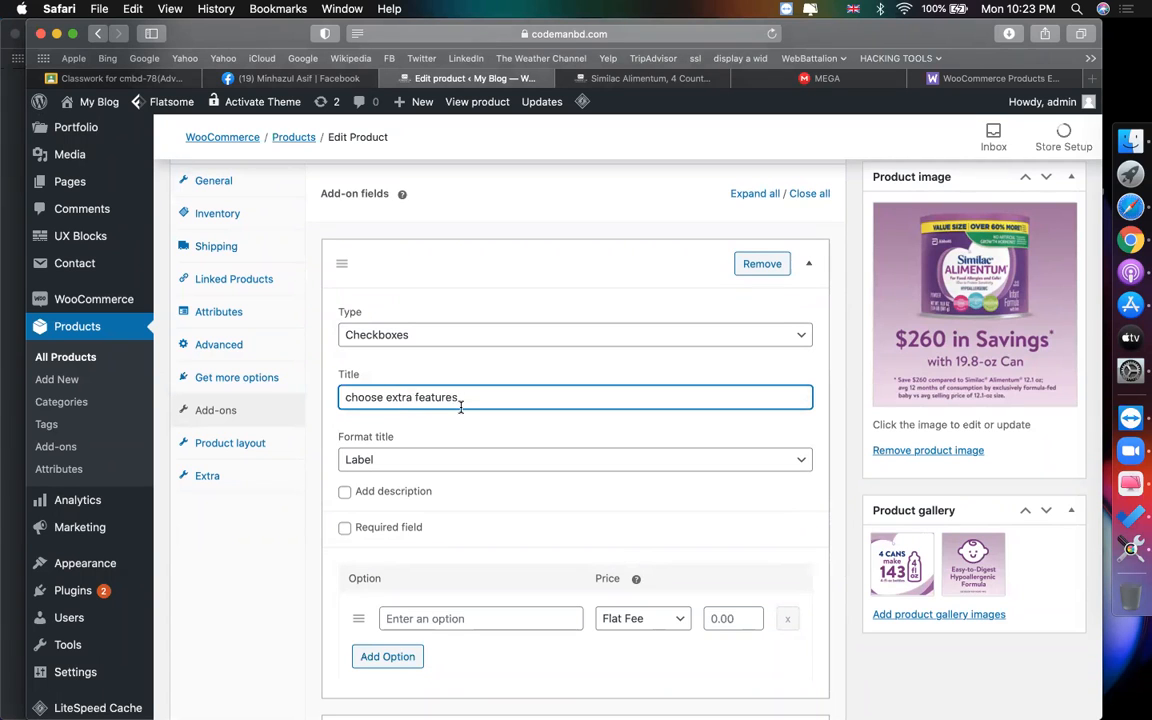
- Keep the title format as Label and fill in the first option as "suger" with a flat fee of 10
scroll(460, 407, down, 4)
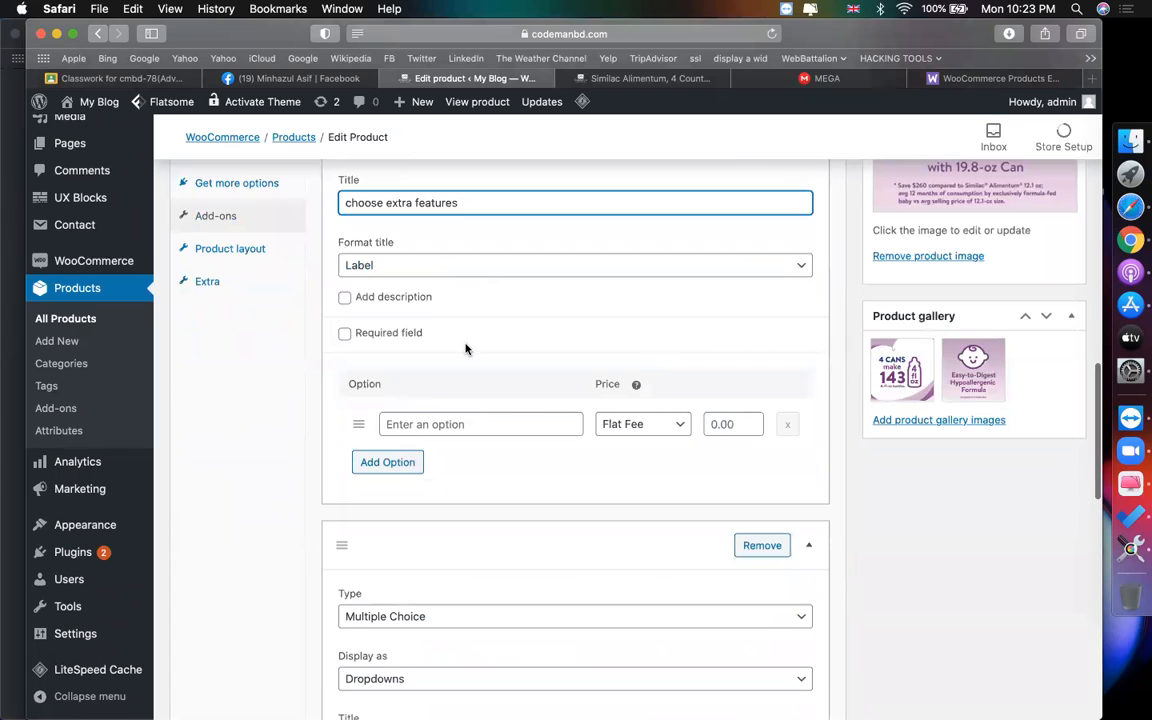
click(478, 266)
click(312, 355)
click(425, 421)
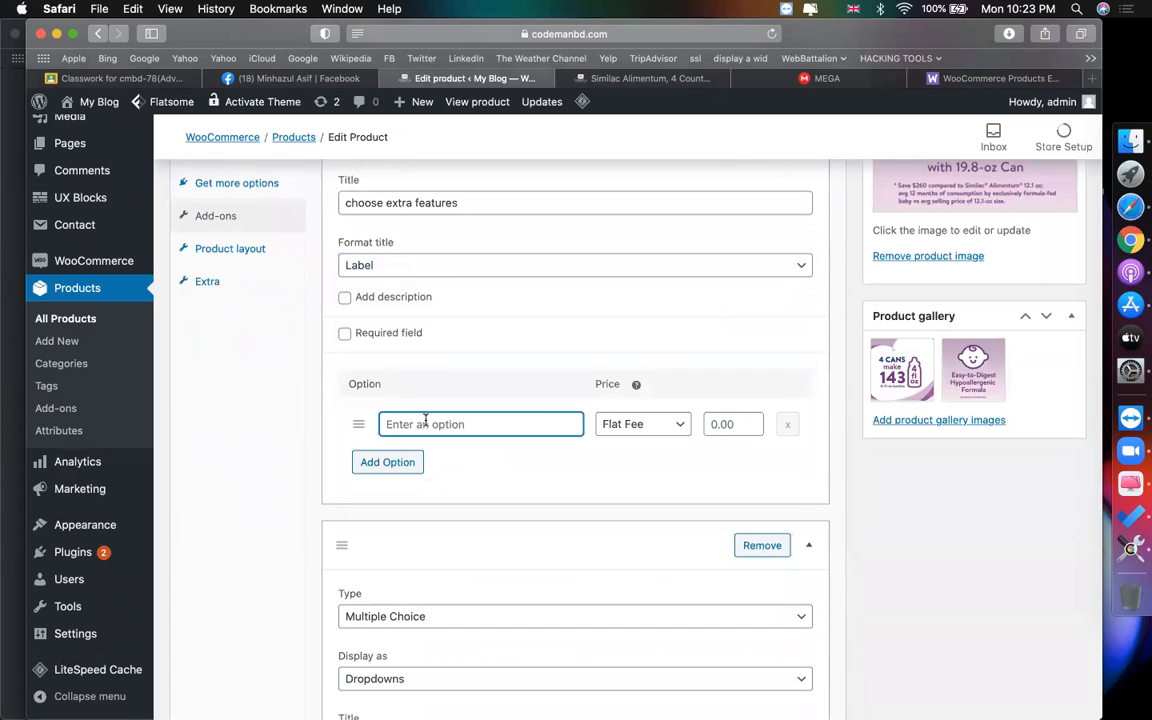
text(suger)
click(740, 425)
text(10)
click(474, 459)
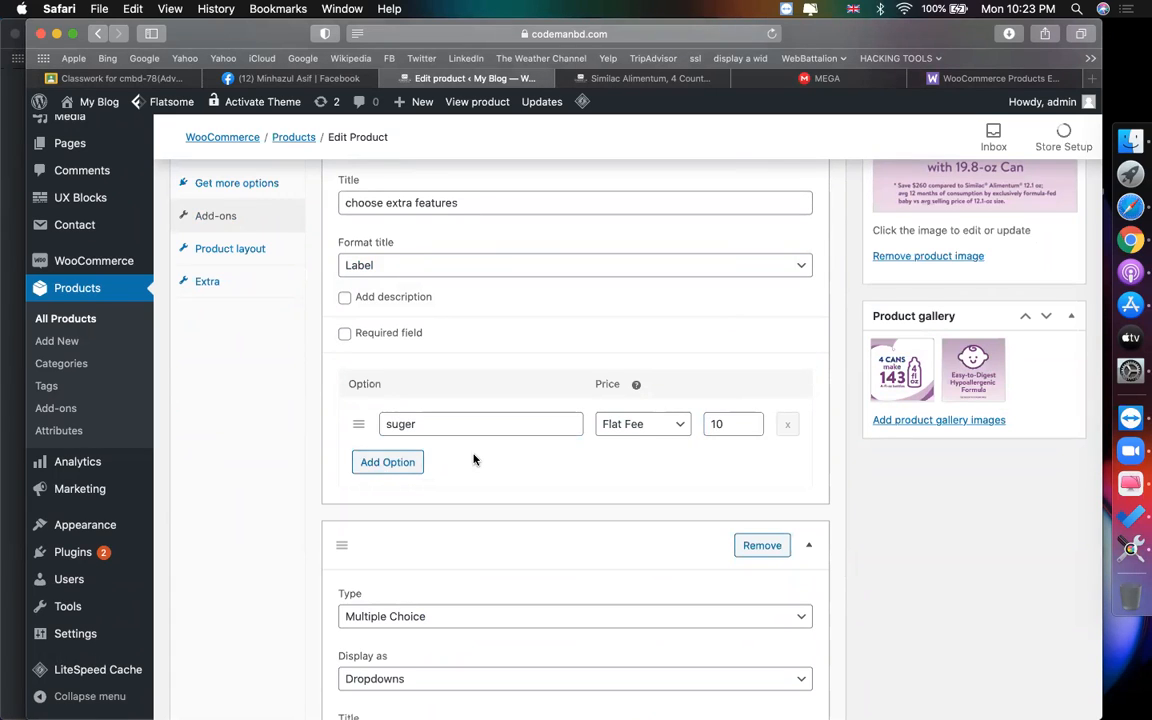
- Add a second option named "honey" with a flat fee of 15
click(410, 462)
click(444, 463)
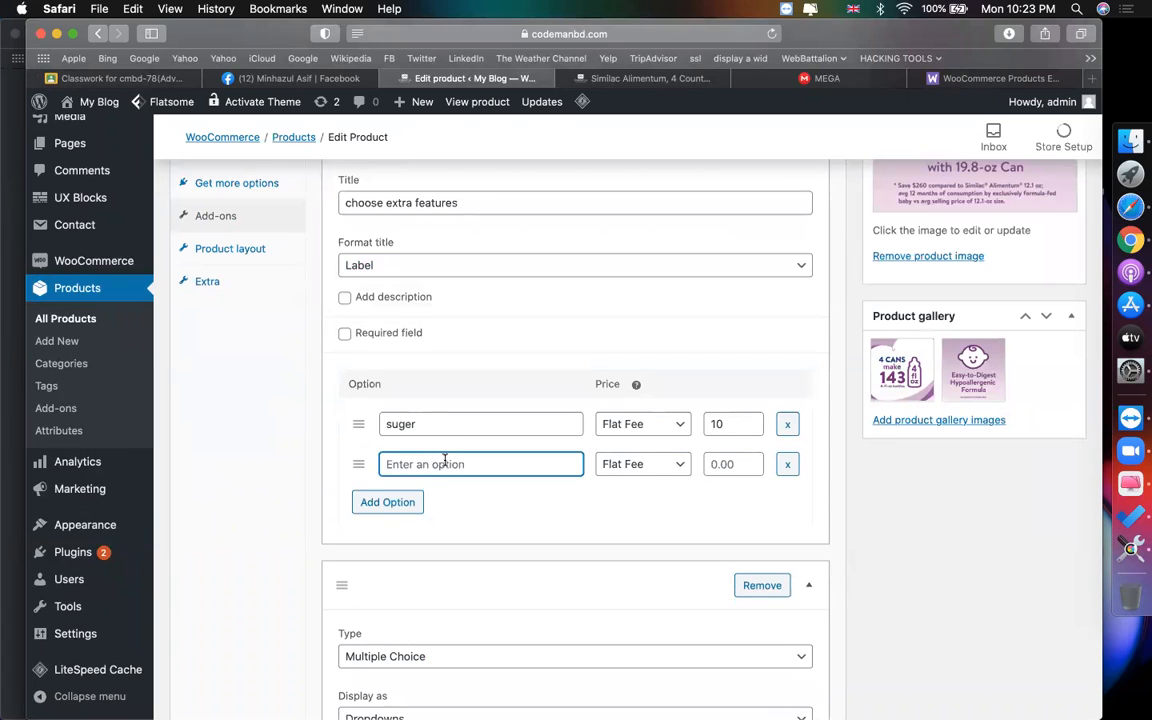
text(honey)
click(734, 456)
text(15)
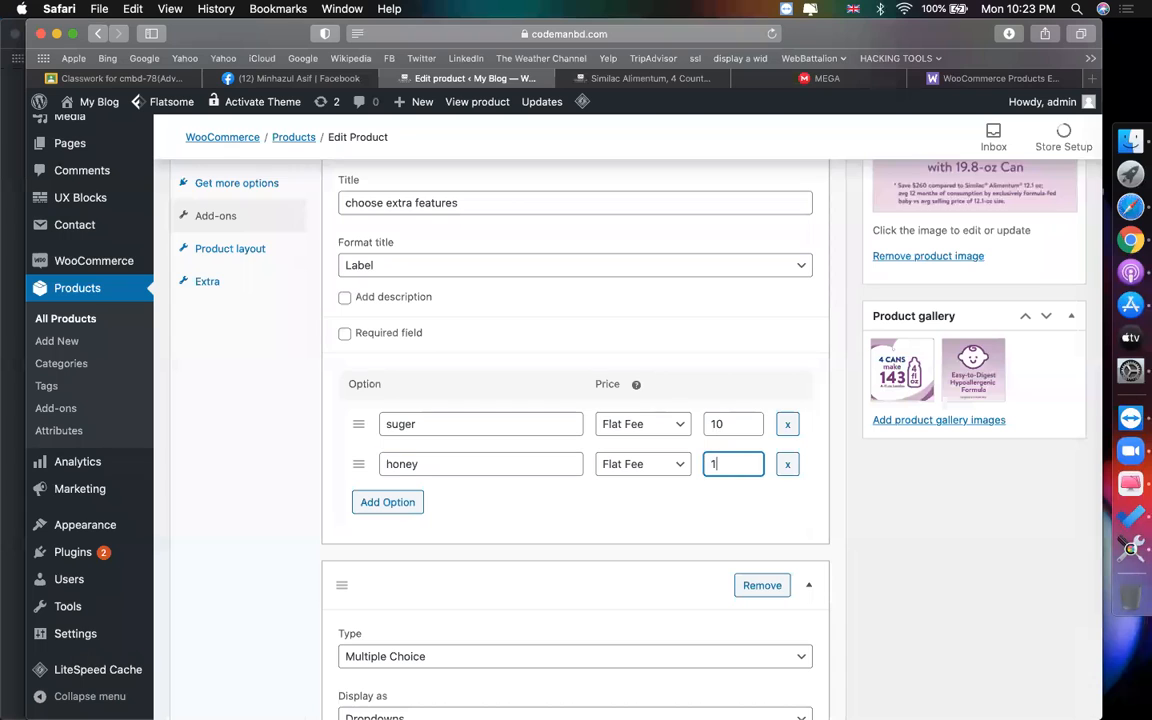
- Add a third option named "coffee" with a flat fee of 20
click(405, 505)
click(446, 503)
text(coffee)
click(735, 504)
text(5)
key(BackSpace)
text(20)
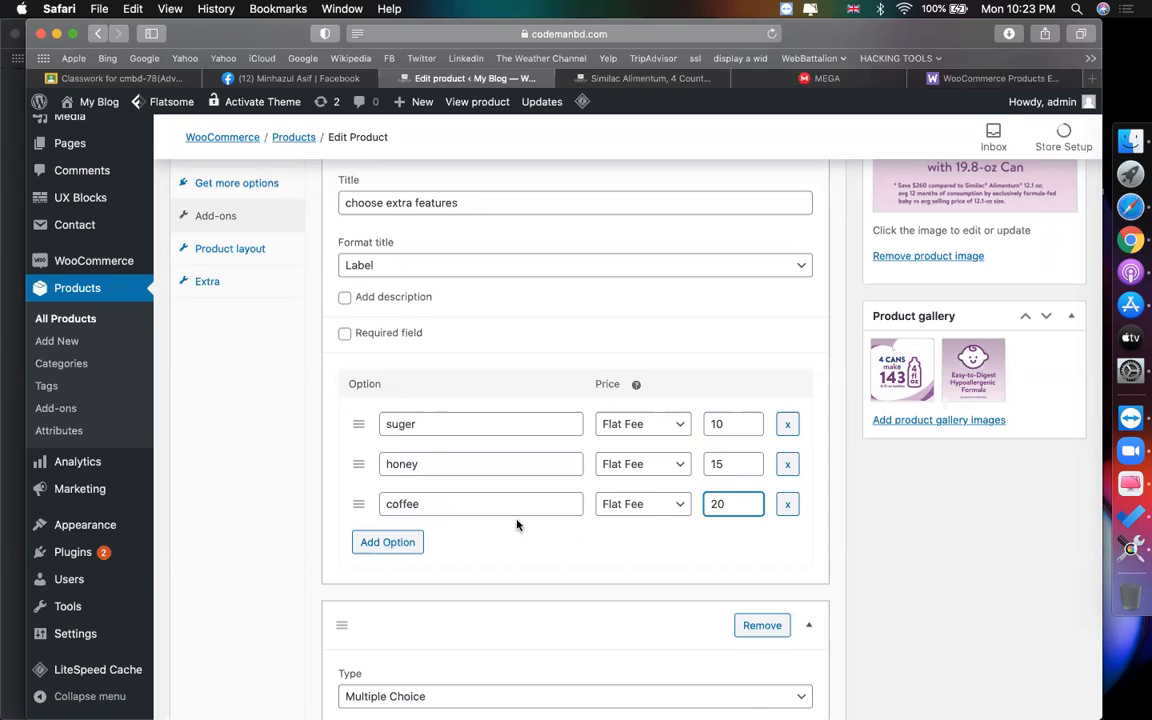
- Review the checkbox add-on settings and try to update the product
scroll(510, 520, up, 3)
scroll(427, 429, down, 2)
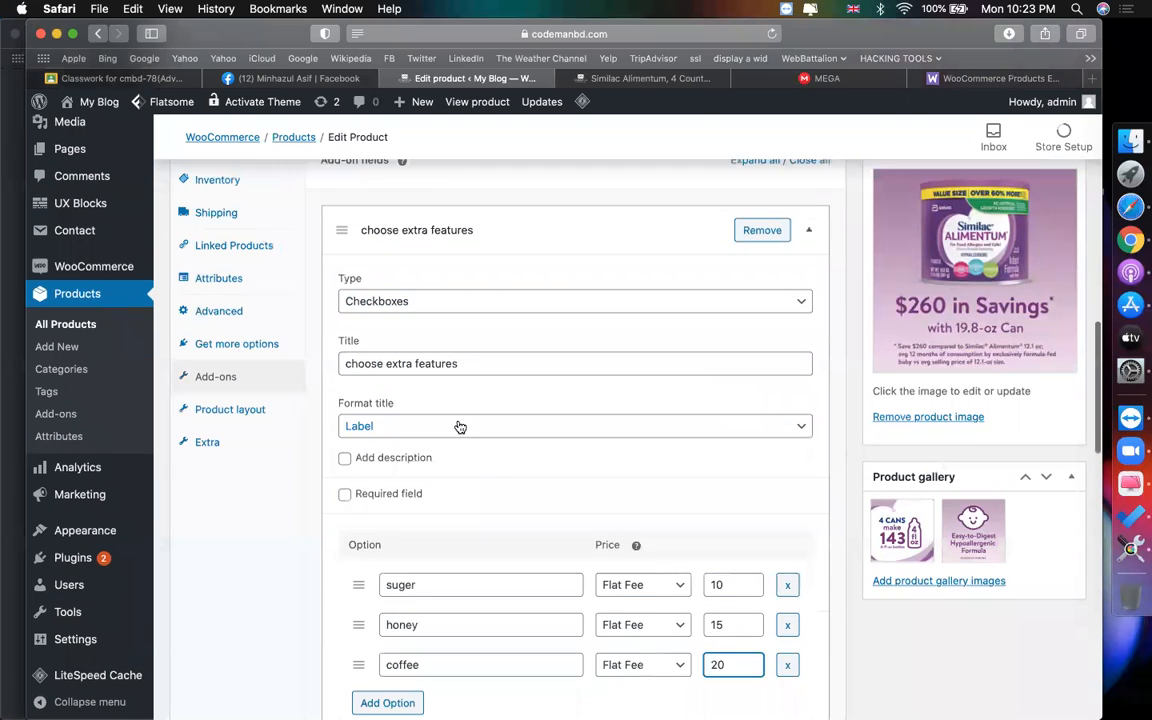
scroll(459, 440, down, 4)
scroll(760, 380, up, 15)
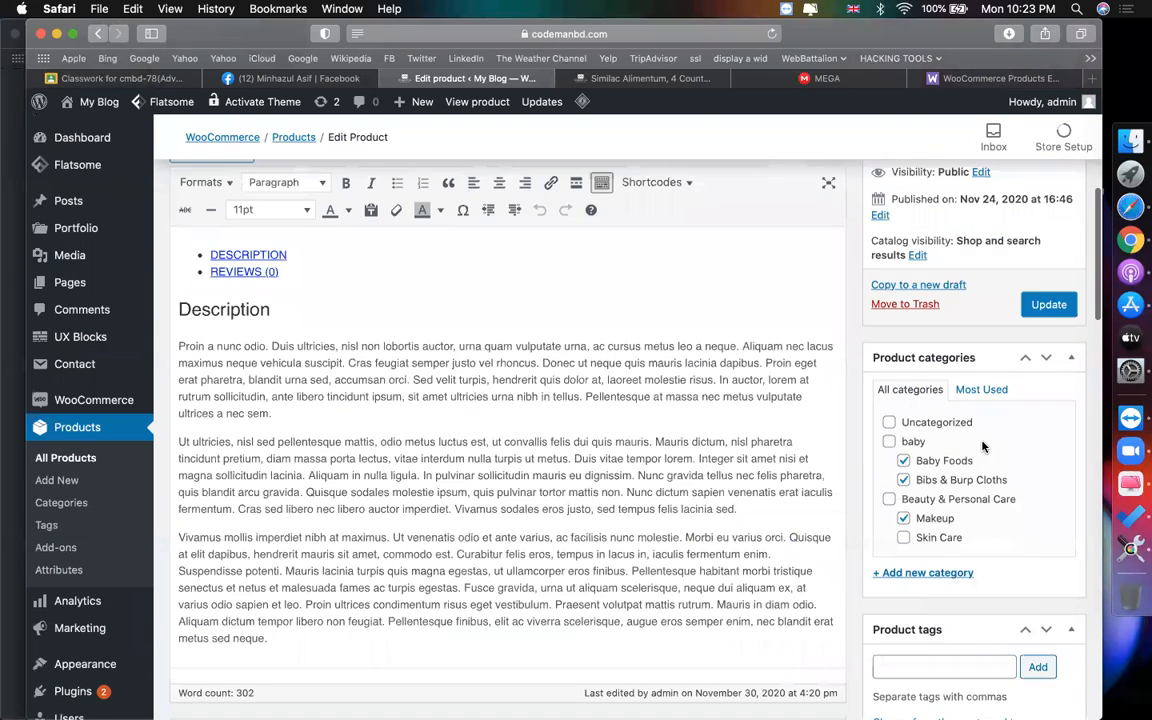
click(1048, 305)
scroll(954, 149, up, 5)
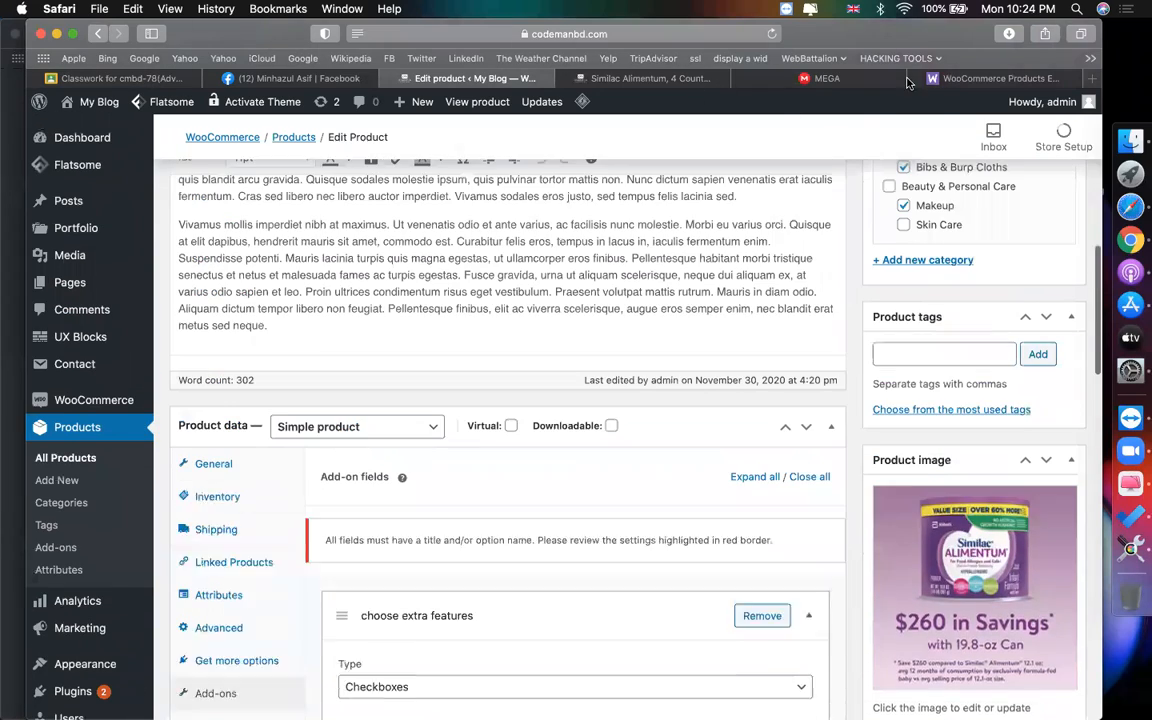
scroll(549, 397, up, 5)
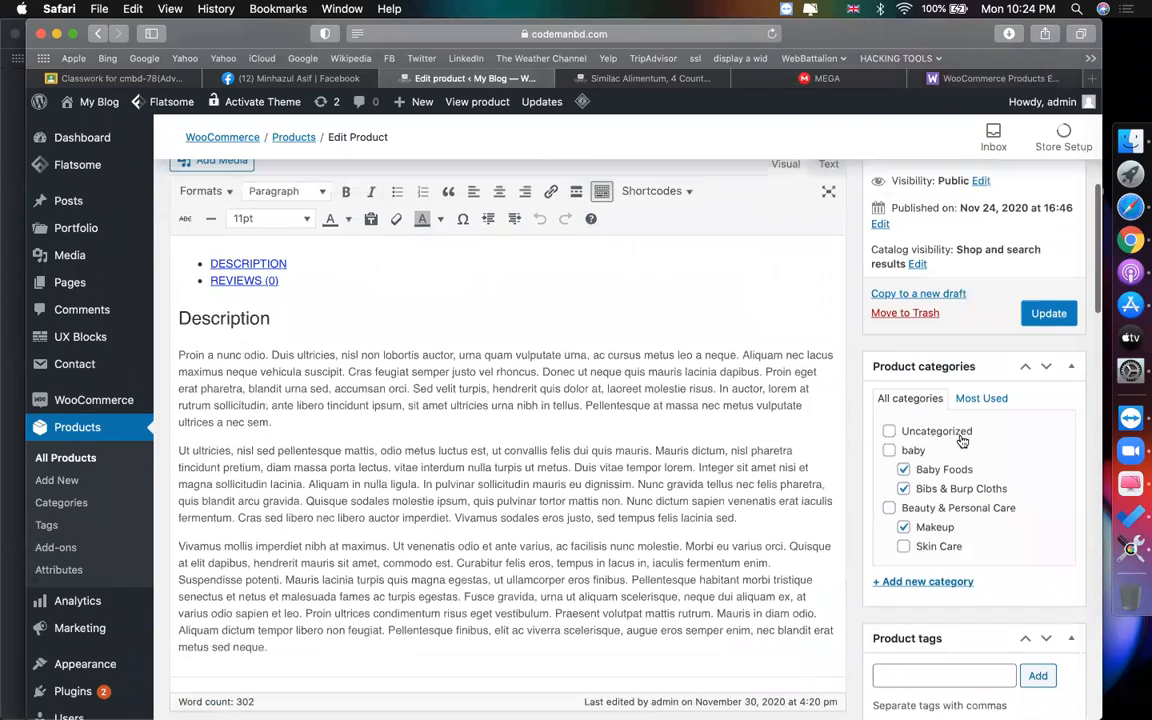
- Remove the blank Multiple Choice add-on field below the "choose extra features" field
scroll(722, 284, down, 12)
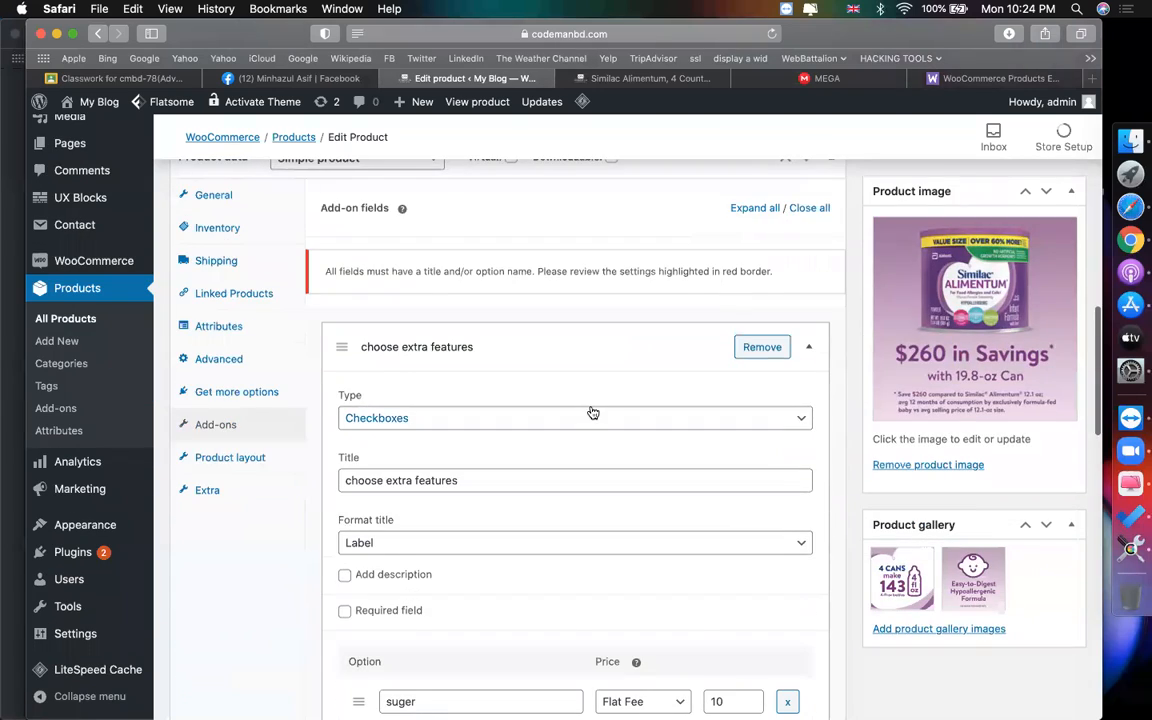
scroll(591, 411, down, 6)
scroll(700, 480, down, 2)
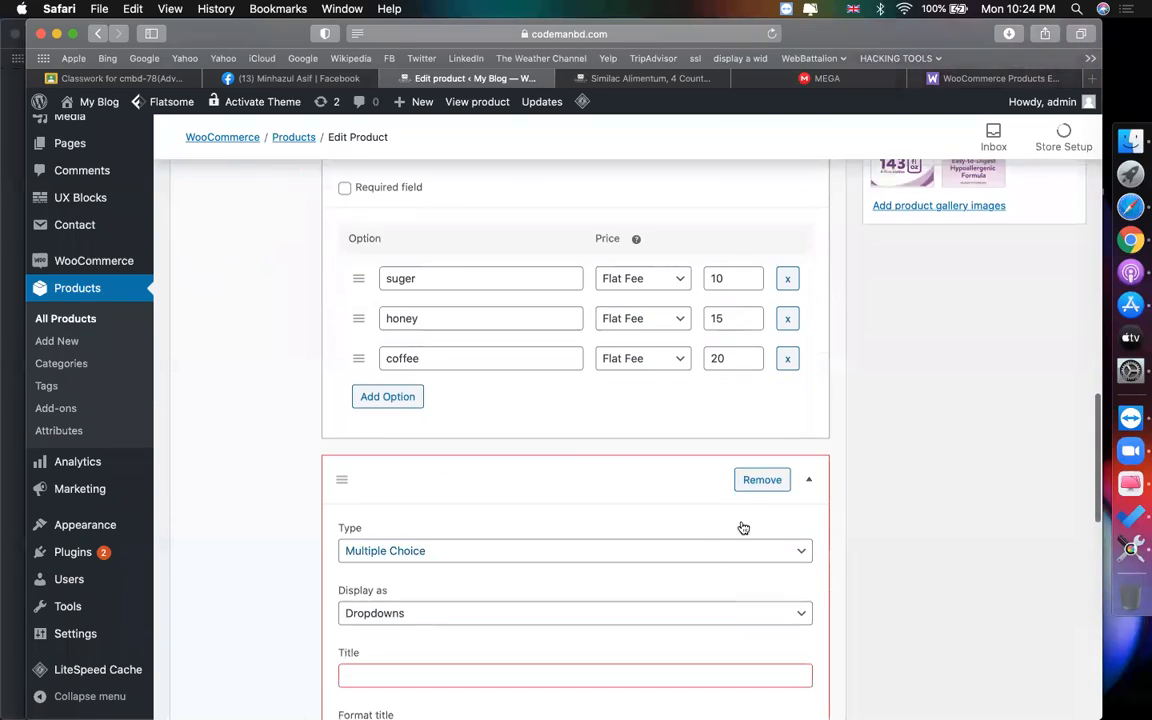
click(761, 480)
click(709, 394)
- Update the product to save its add-on options
scroll(900, 400, up, 10)
scroll(1021, 372, up, 4)
click(1048, 337)
- Reload the Similac Alimentum product page and examine the extra feature checkboxes and the subtotal
click(658, 78)
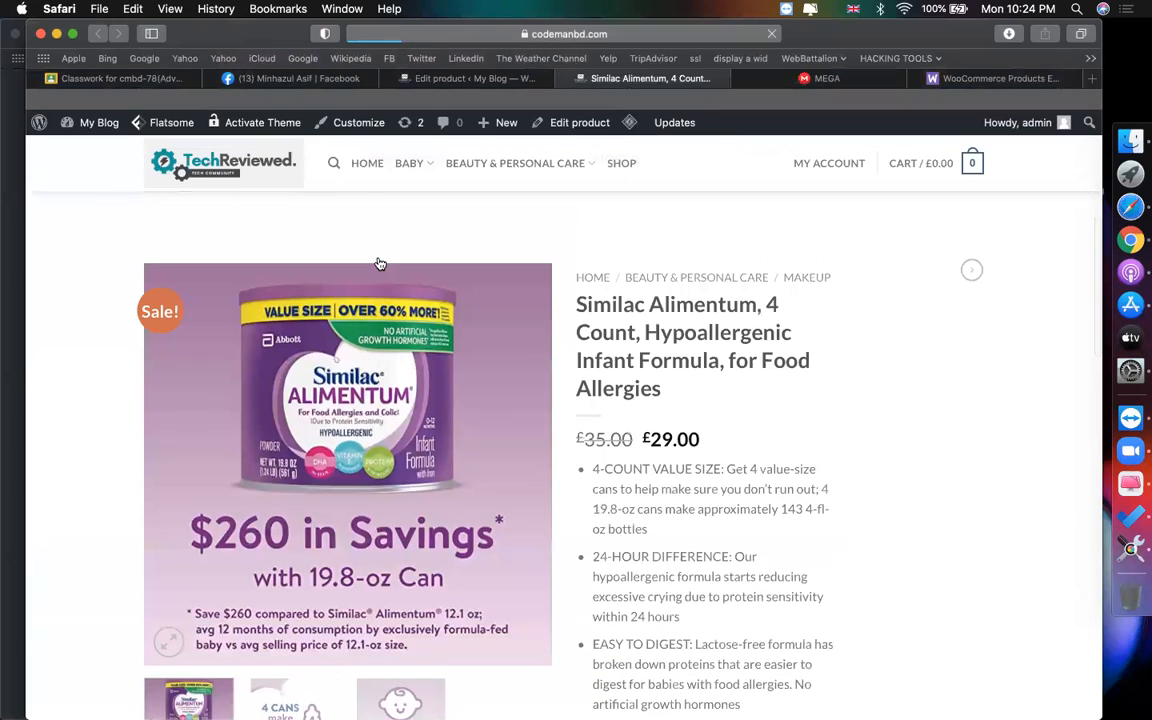
scroll(682, 355, down, 5)
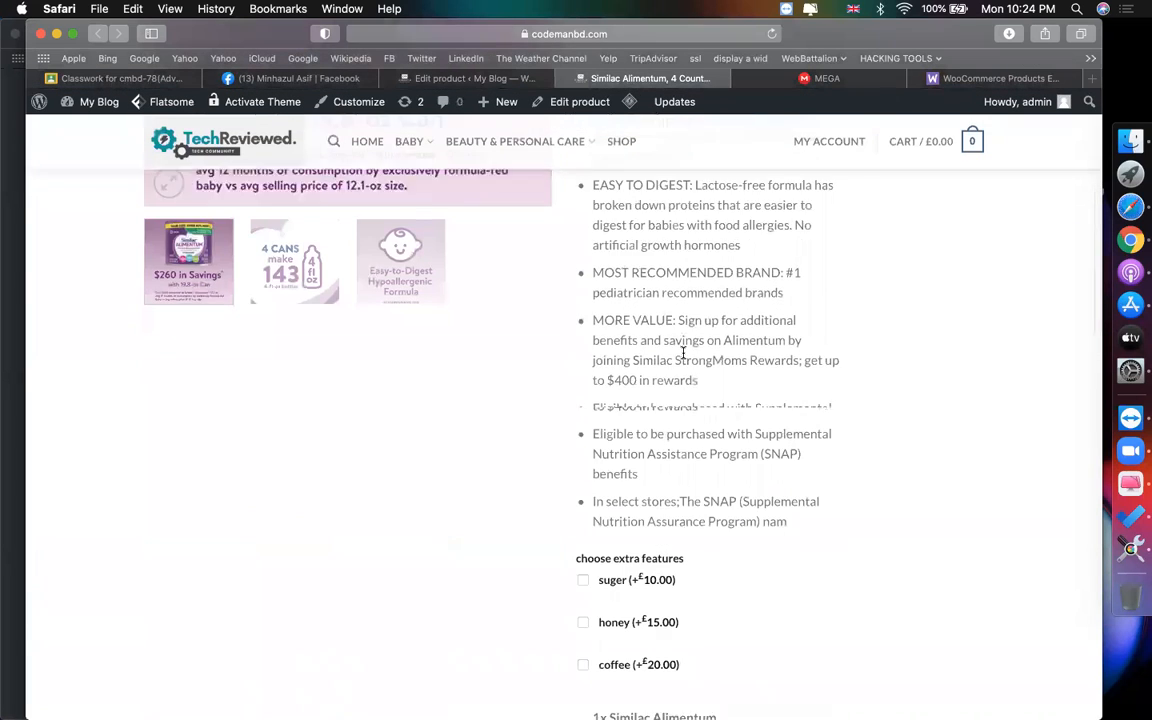
scroll(617, 462, down, 2)
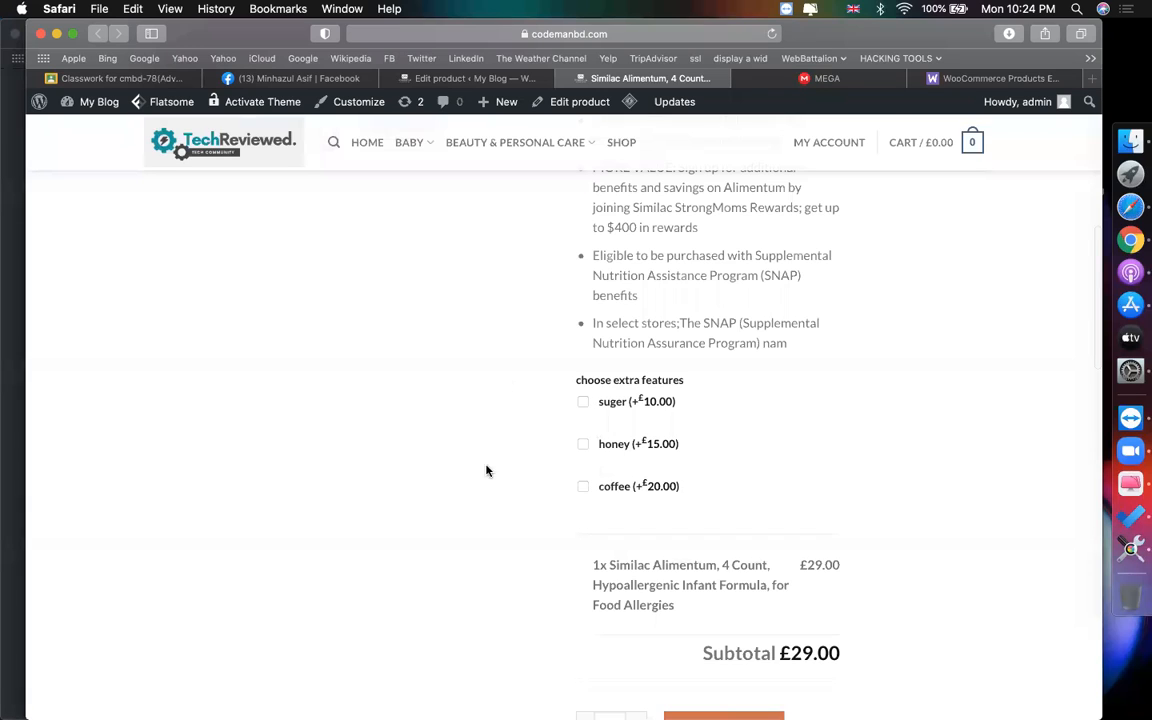
scroll(487, 471, down, 2)
drag(792, 541, 915, 512)
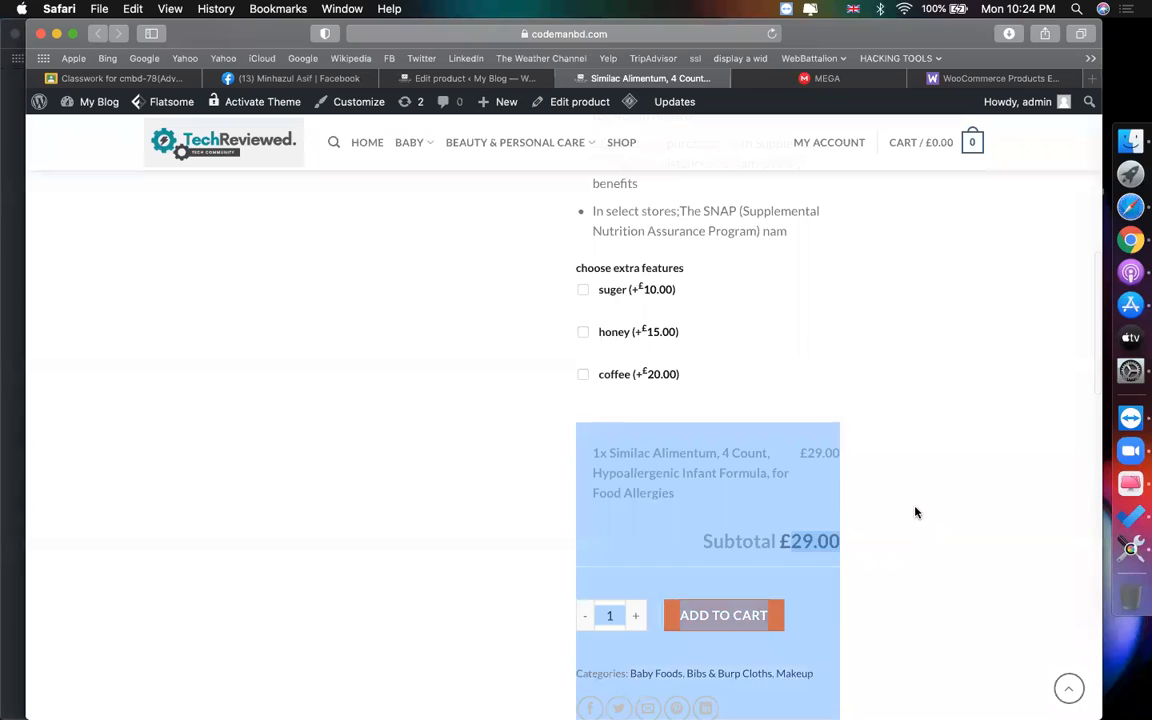
- Select the suger and honey extras on the Similac Alimentum product page and check how the subtotal updates
click(583, 290)
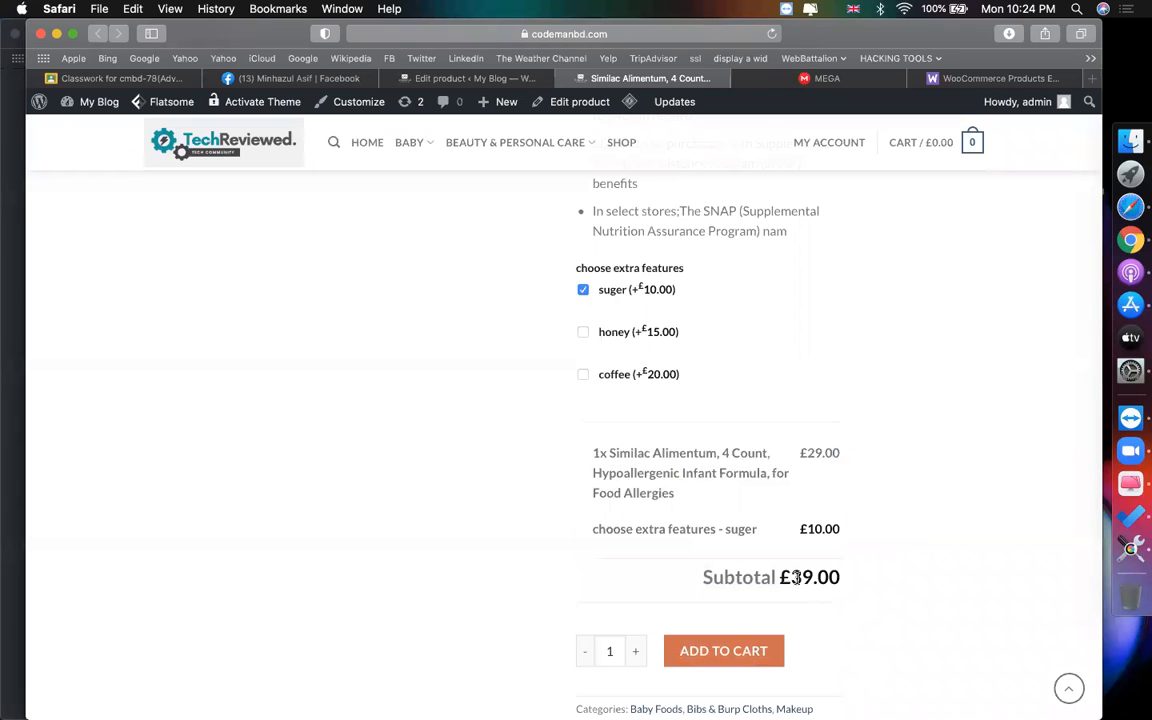
click(584, 332)
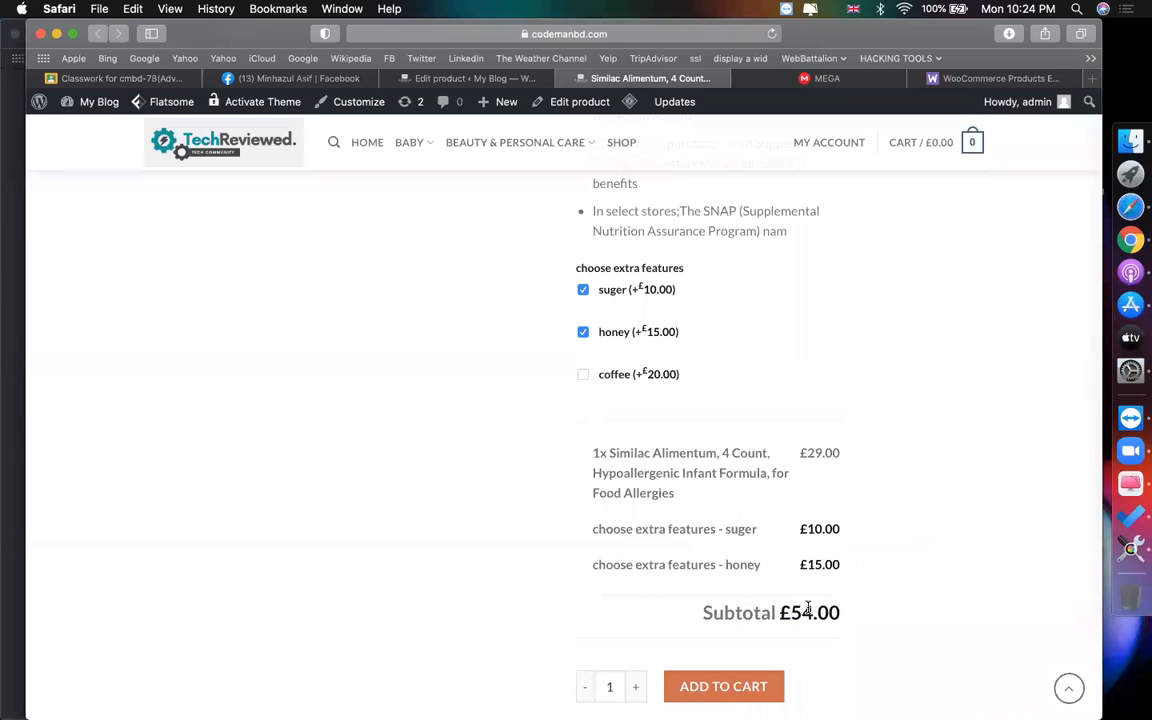
scroll(583, 433, up, 3)
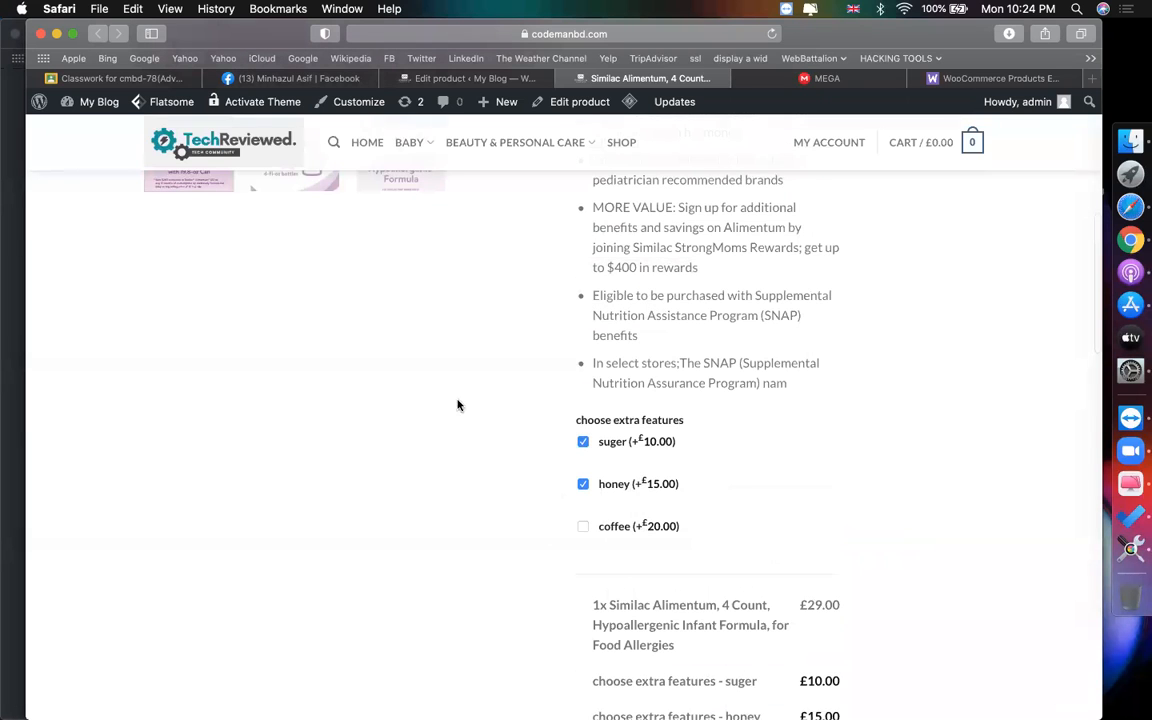
click(800, 78)
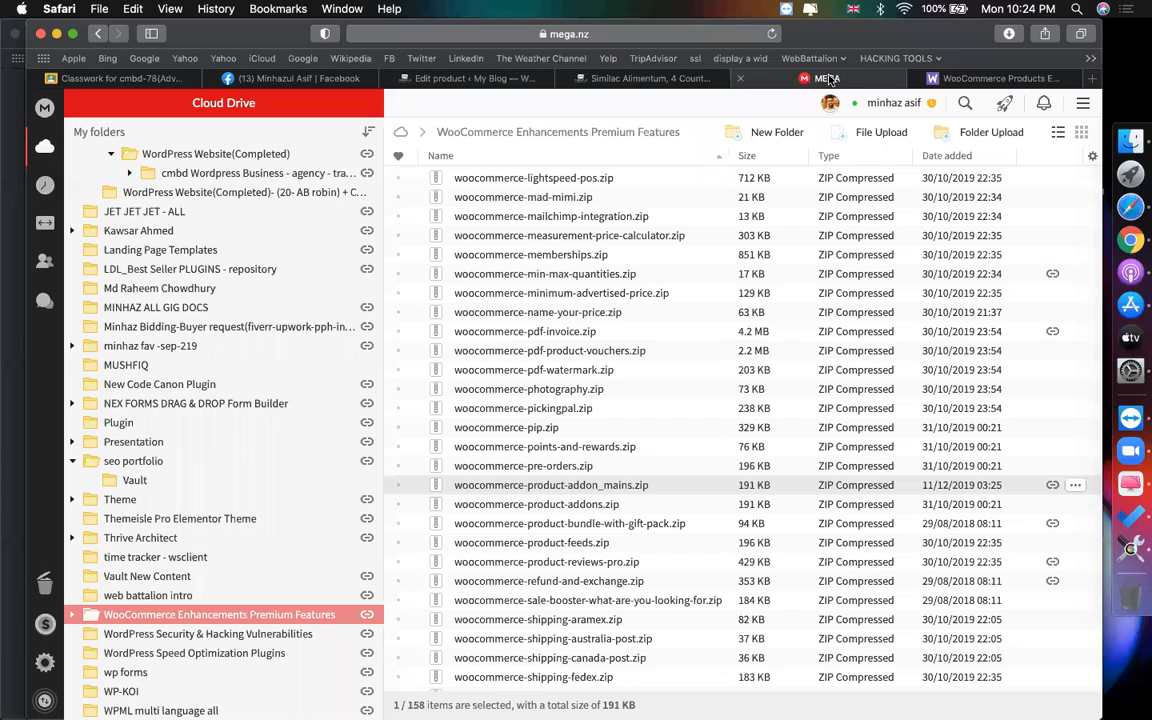
click(706, 77)
scroll(500, 300, up, 10)
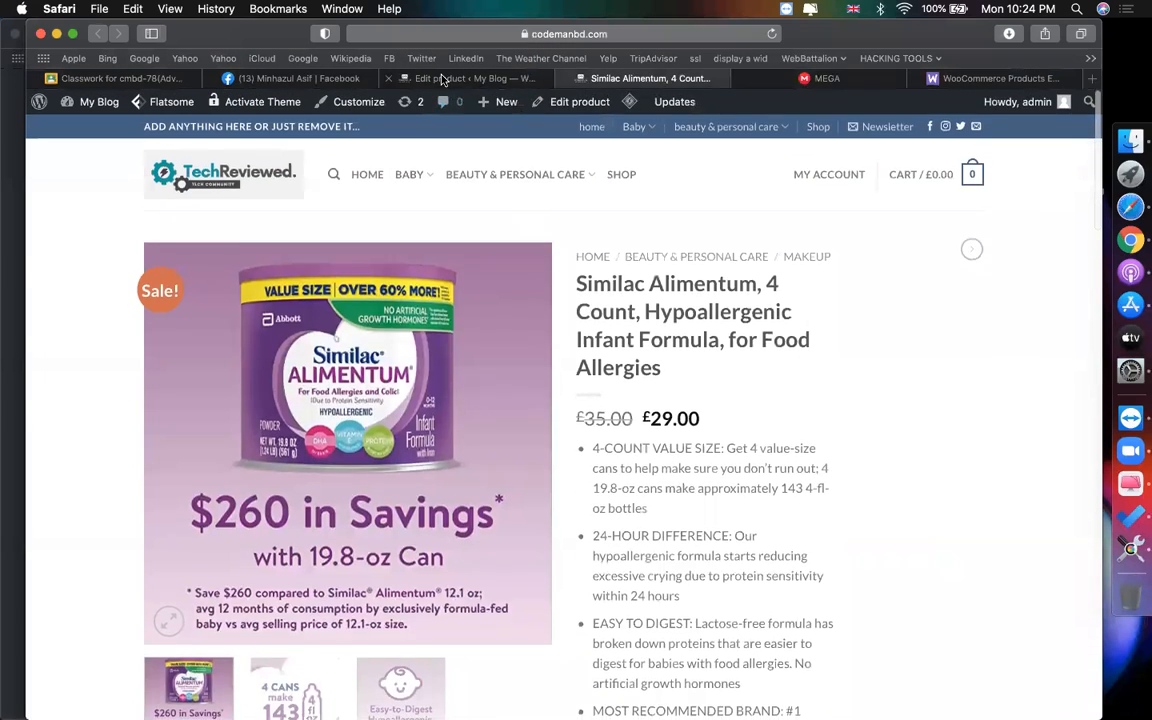
- Return to the product editor and add a new field to the product's add-ons below "choose extra features"
click(441, 78)
scroll(594, 478, down, 15)
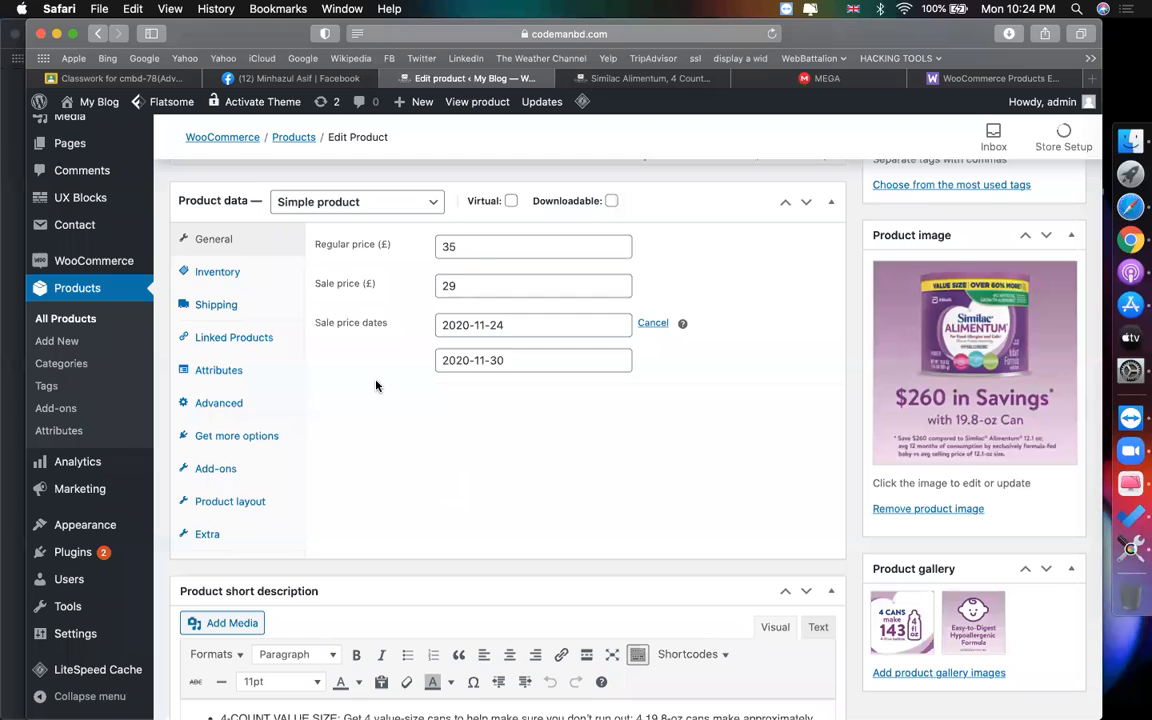
scroll(330, 390, down, 2)
click(216, 374)
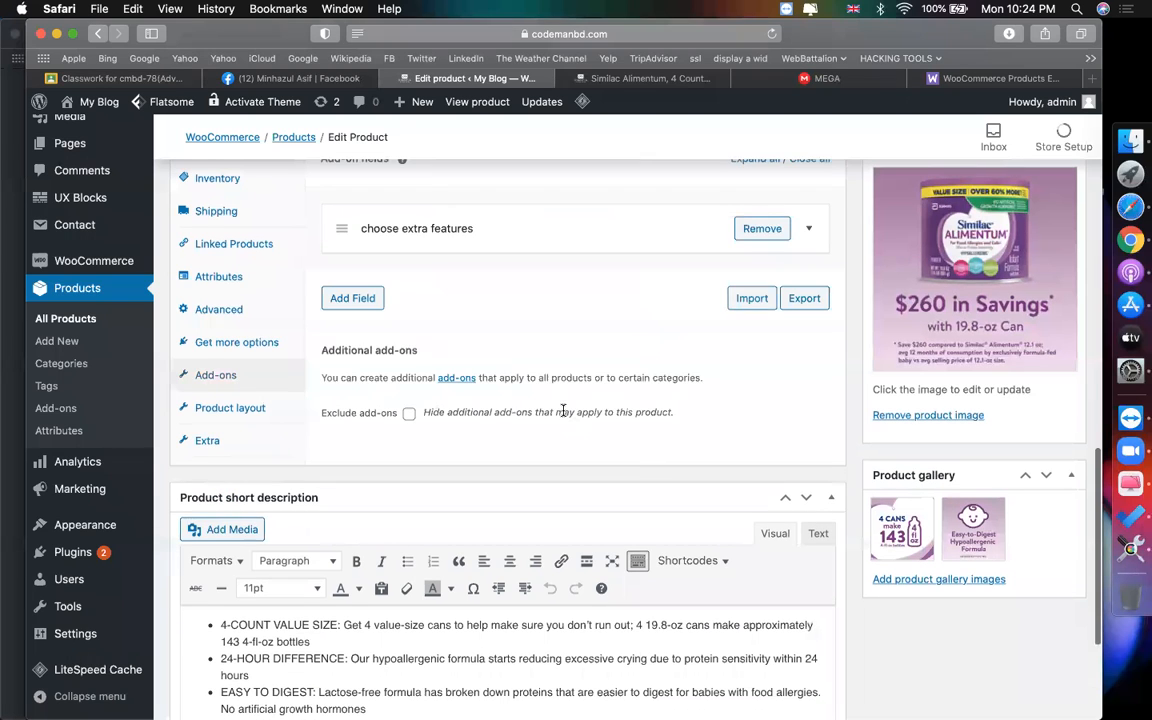
scroll(566, 411, up, 2)
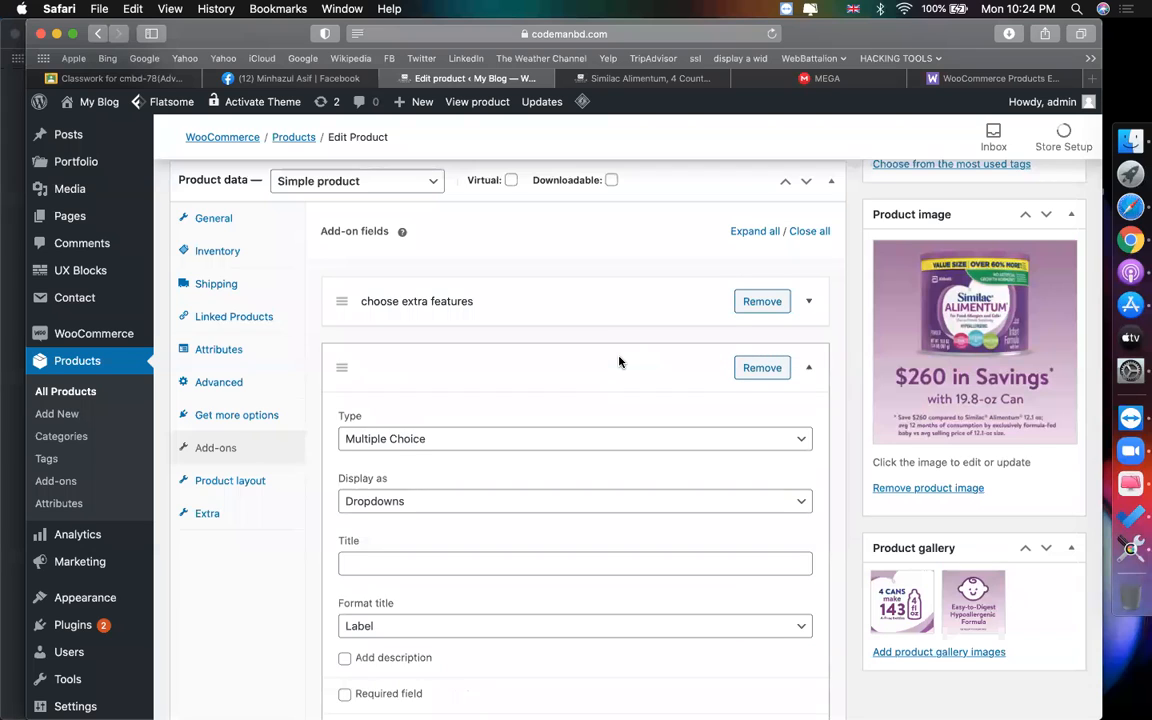
scroll(619, 362, down, 2)
- Keep the new add-on field's type as Multiple Choice and set it to display as Images
click(523, 358)
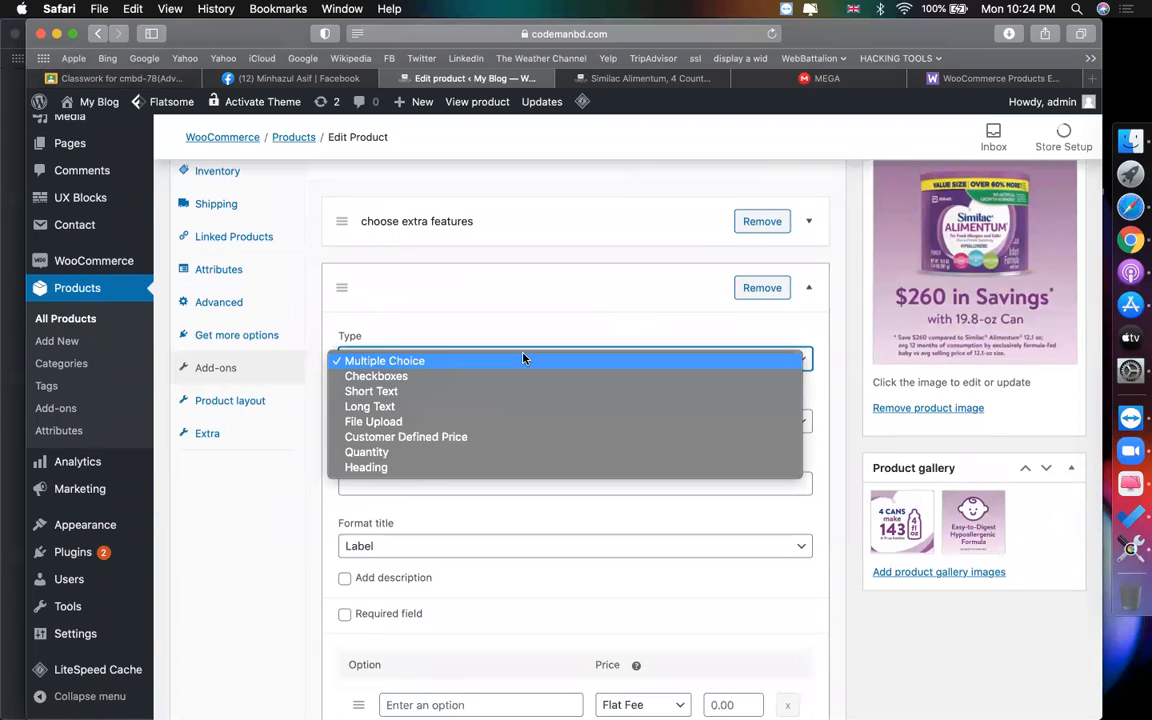
click(523, 360)
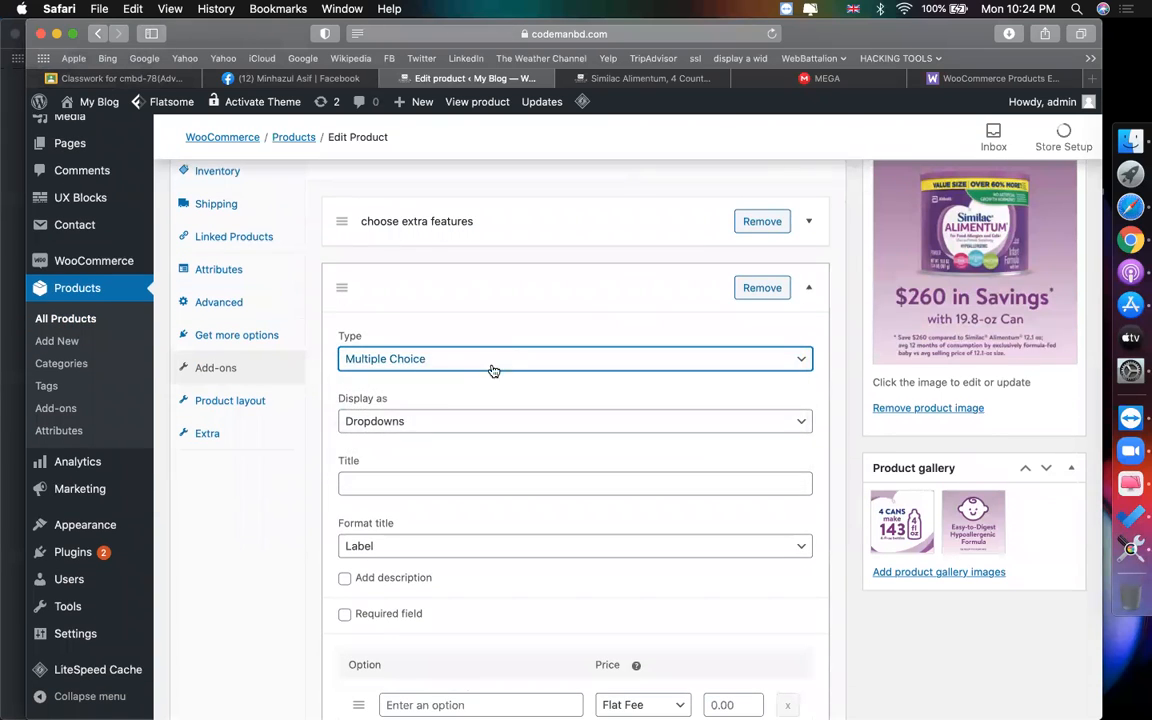
click(432, 421)
click(411, 456)
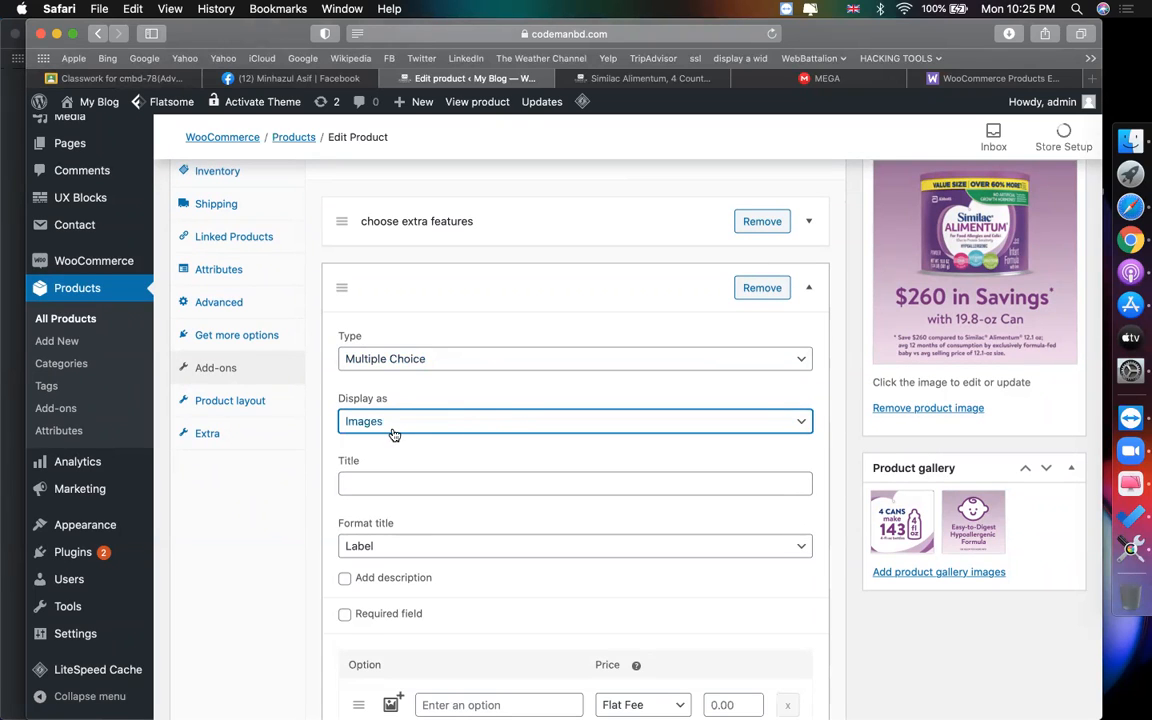
- Open the Product Add-Ons extension page in the WooCommerce Extensions Store and examine its image-based selection example
click(973, 80)
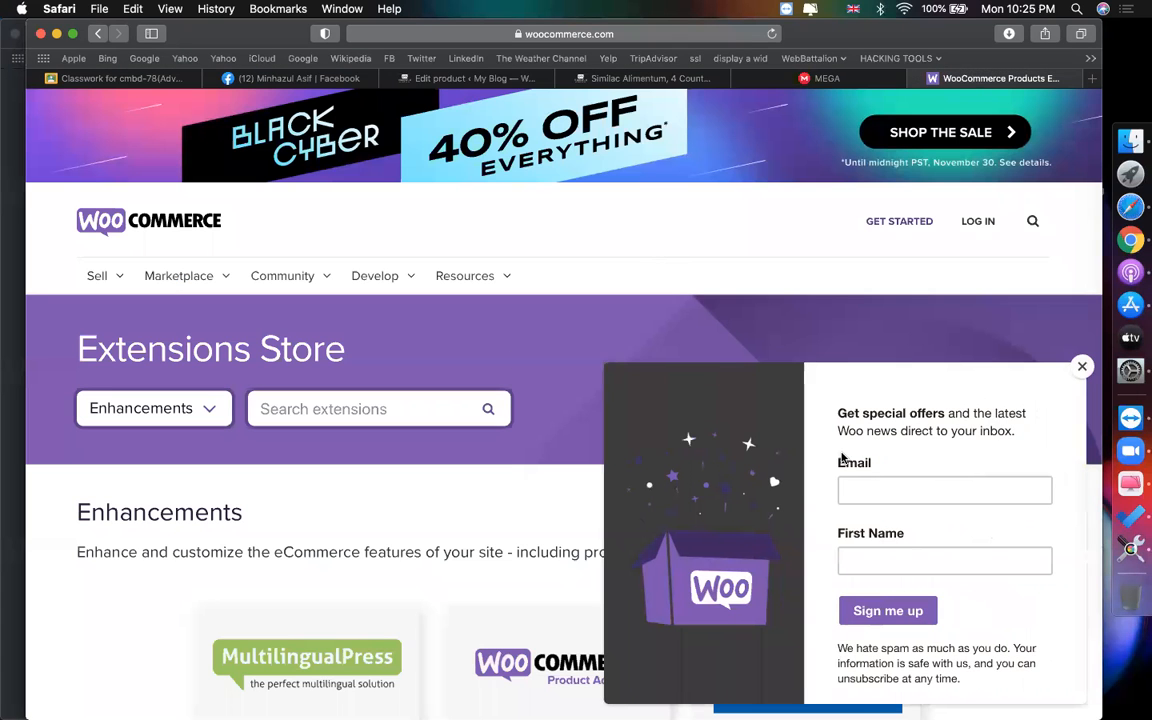
click(1082, 367)
scroll(507, 428, down, 8)
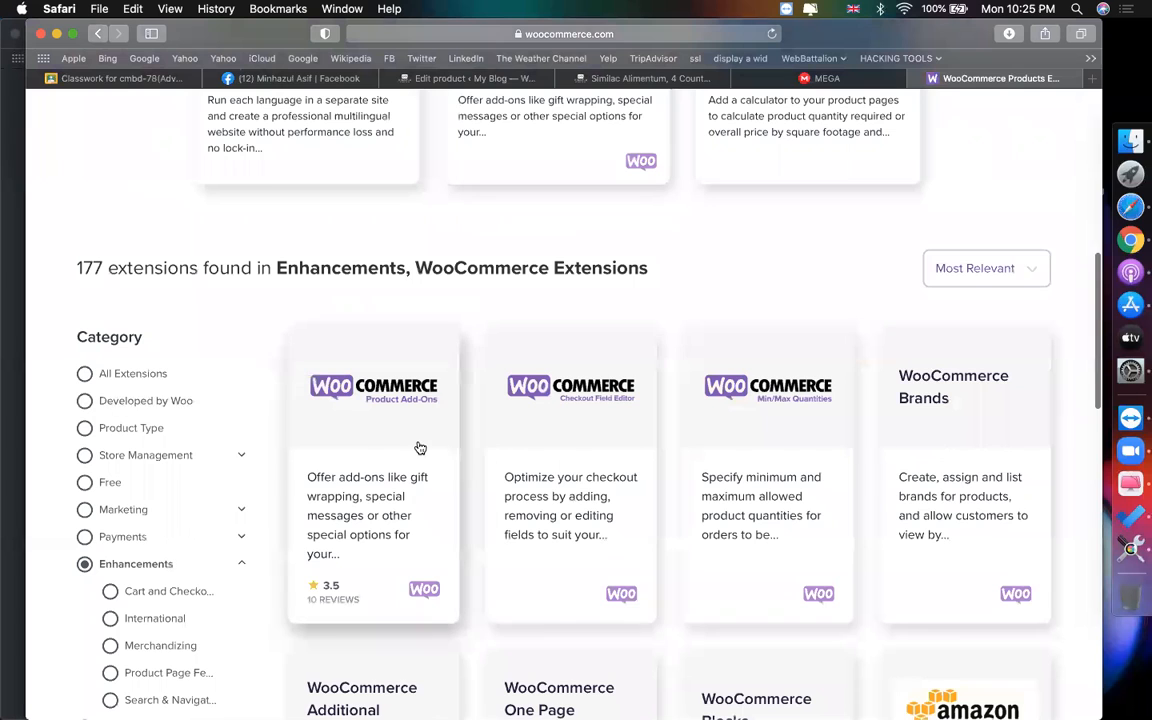
click(382, 444)
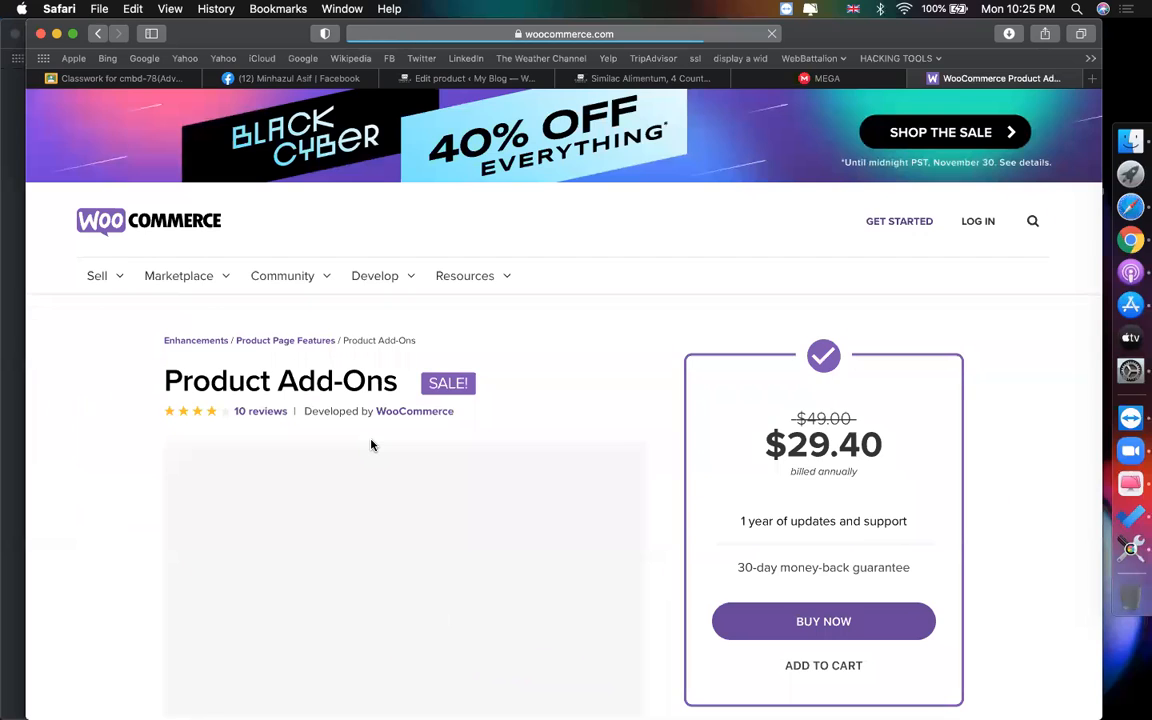
scroll(664, 349, down, 20)
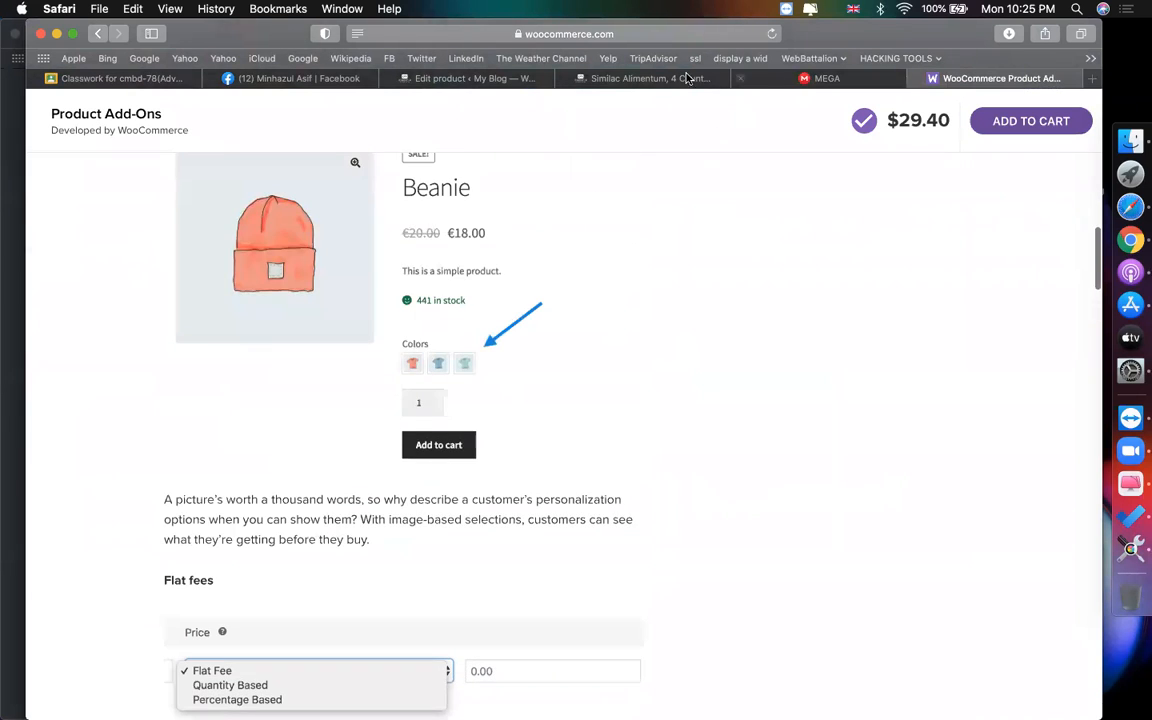
- Return to the product editor and review the new add-on field's type and display settings
click(645, 78)
click(490, 77)
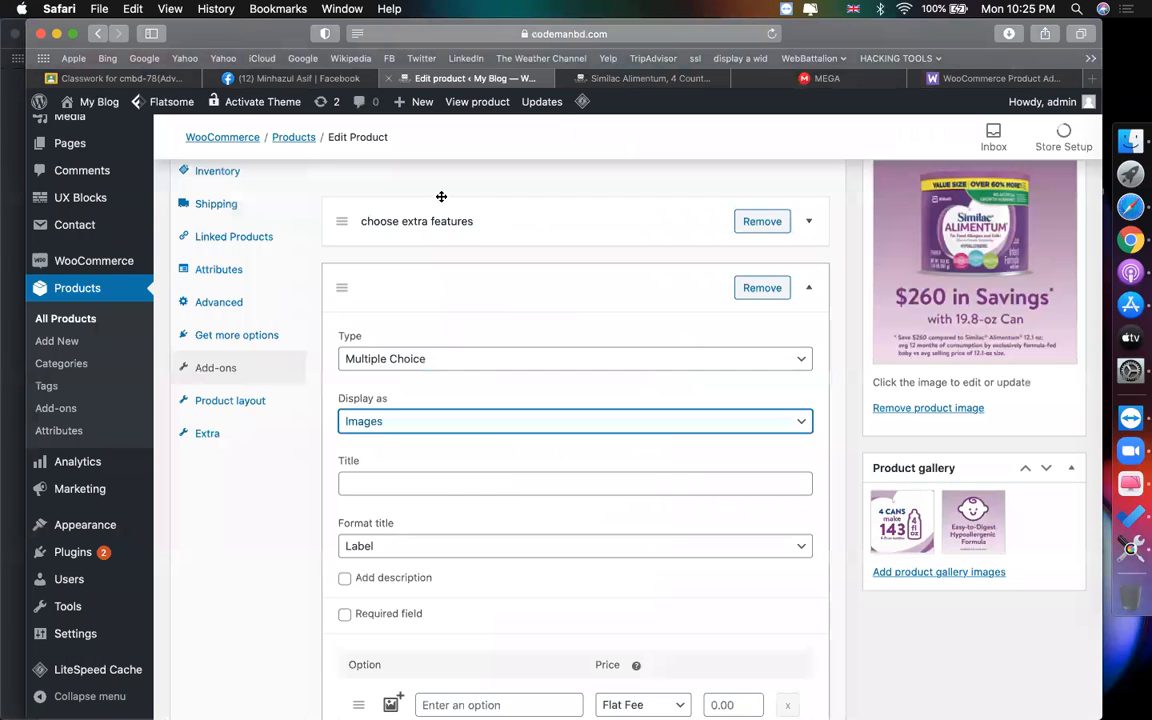
click(432, 358)
click(432, 360)
click(440, 421)
click(440, 421)
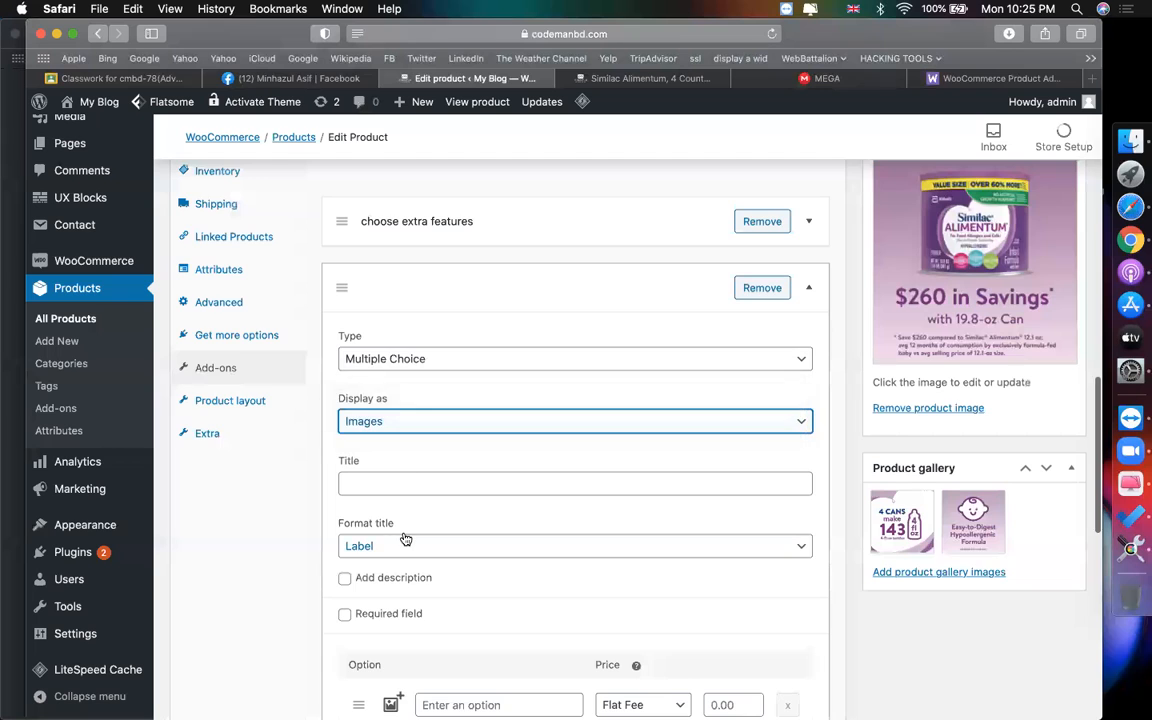
- Enter the options red and blue in the new image add-on field and add a blank third option
scroll(405, 540, down, 5)
scroll(405, 540, down, 1)
click(462, 437)
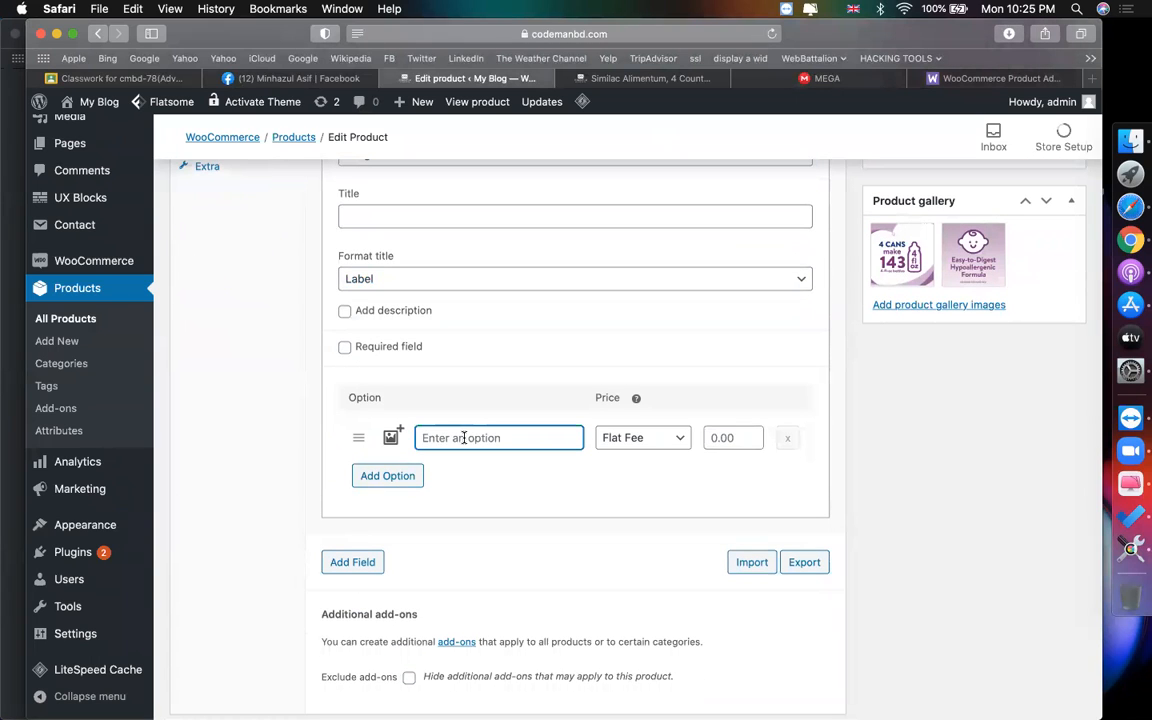
text(red)
click(402, 486)
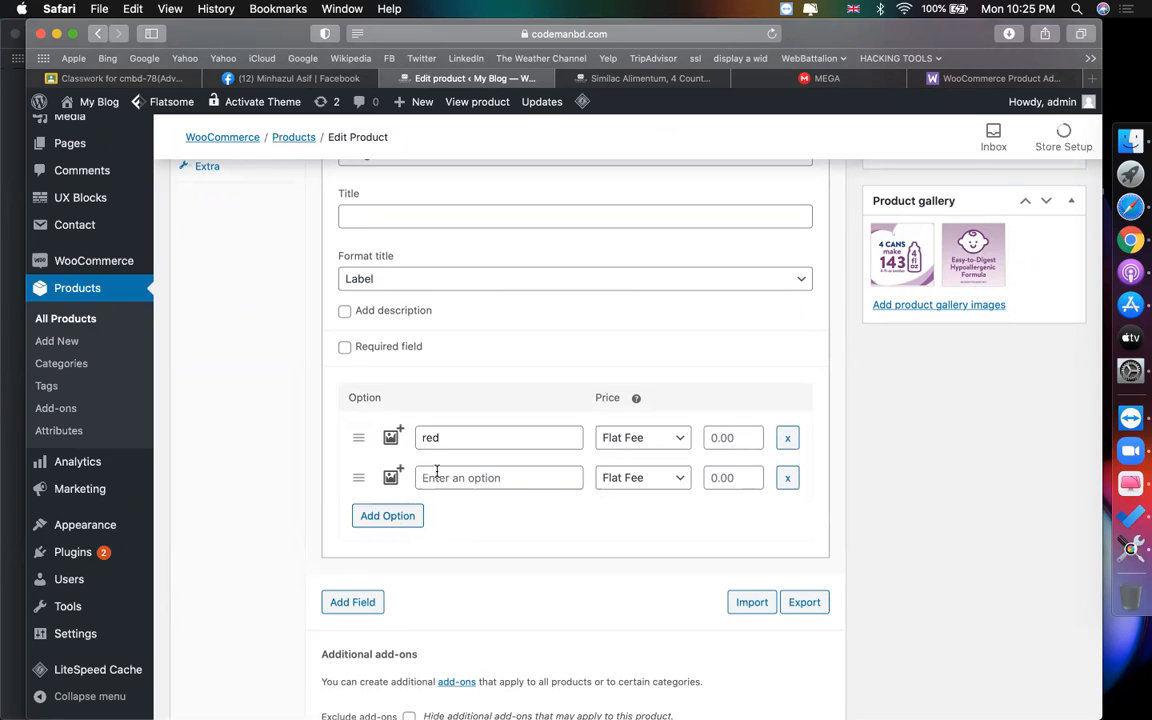
click(436, 476)
text(blue)
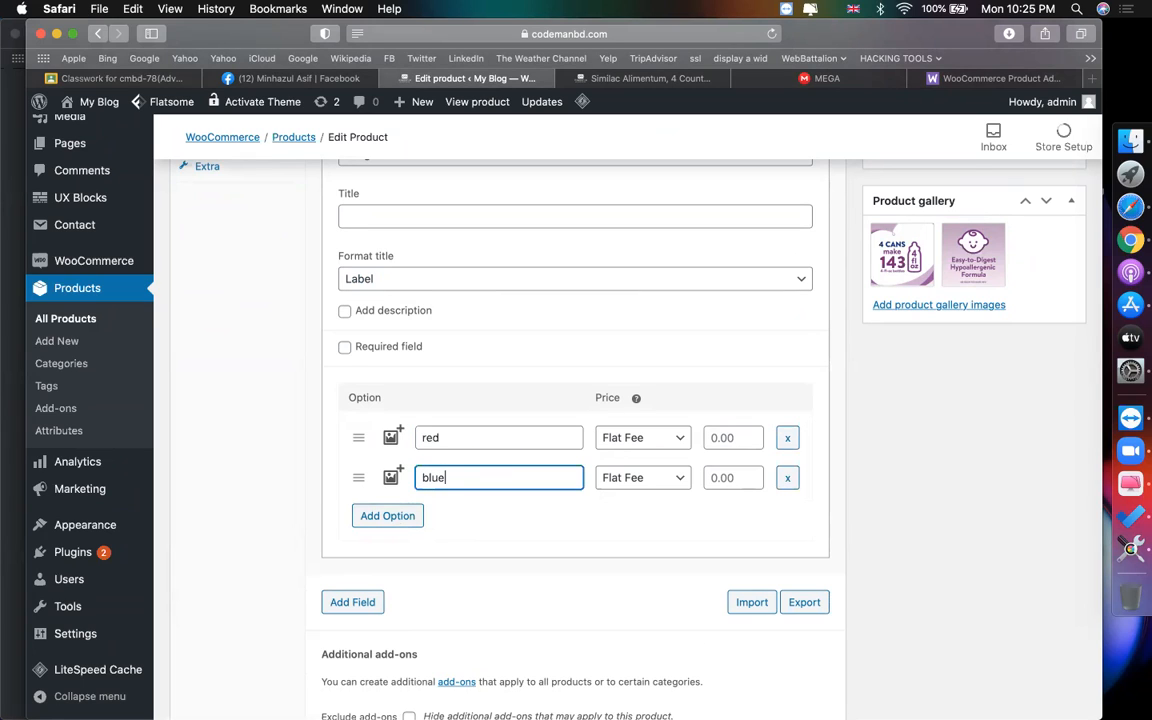
click(481, 508)
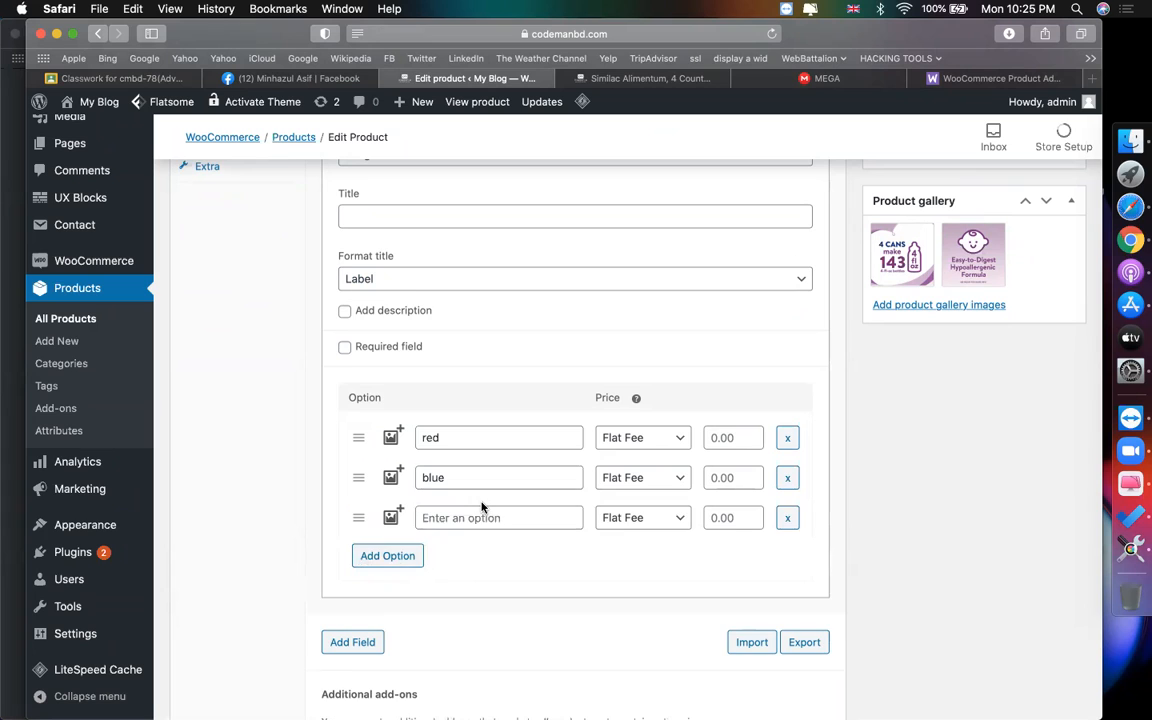
- Open the image swatch library for the red option, and search the web for "t shirt variations"
click(391, 437)
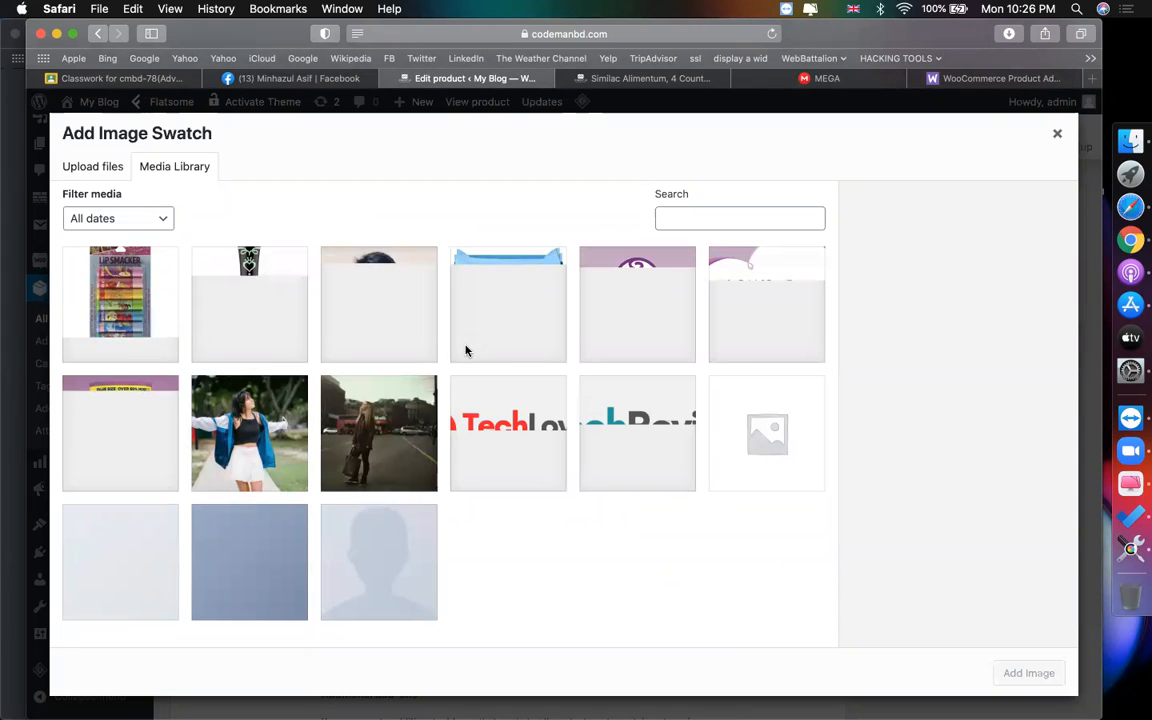
click(970, 79)
click(690, 36)
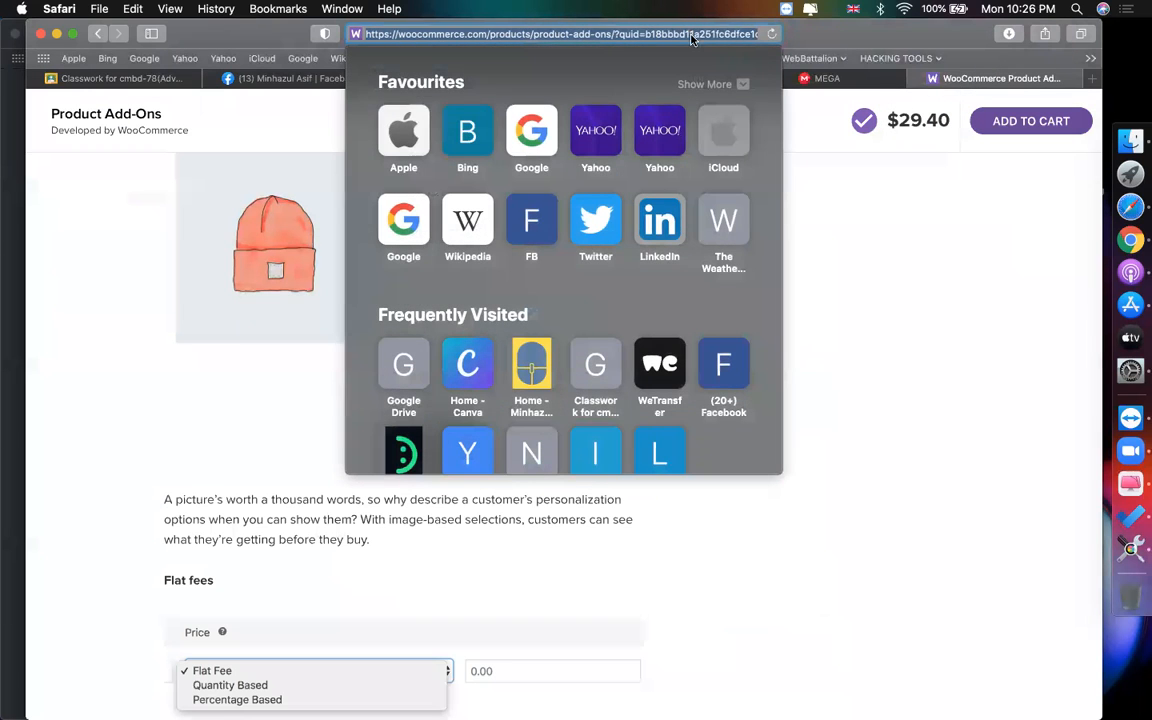
text(blac)
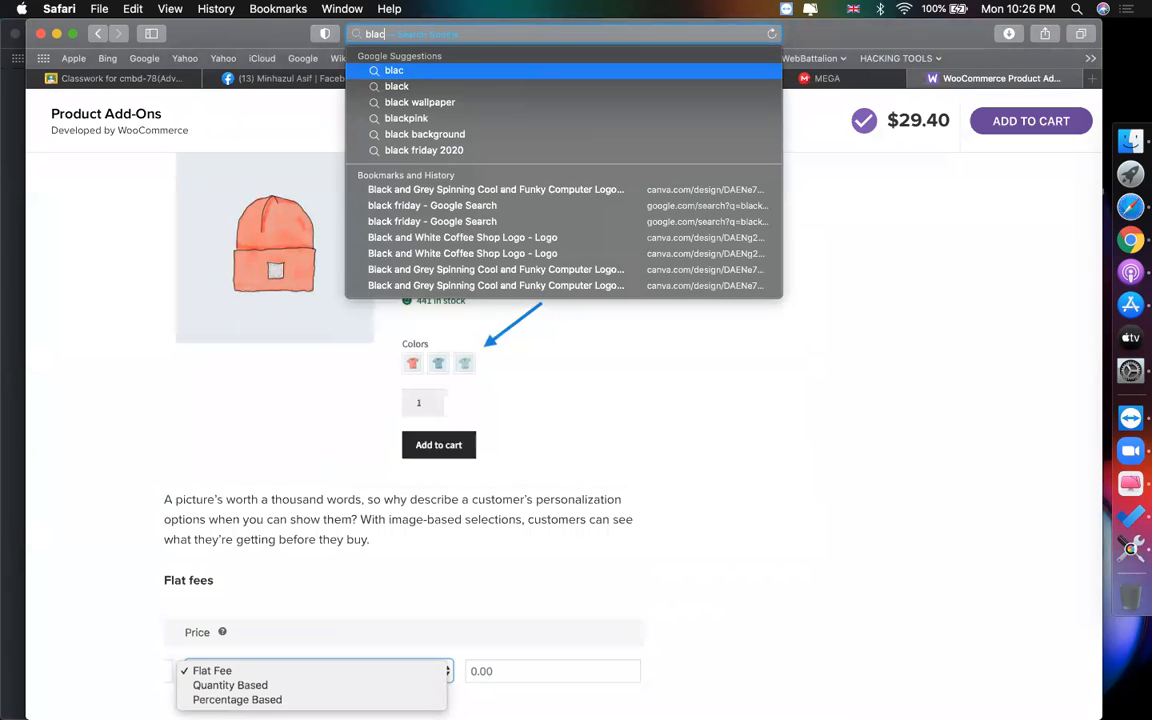
key(BackSpace)
key(BackSpace)
key(BackSpace)
key(BackSpace)
text(t shirt variations)
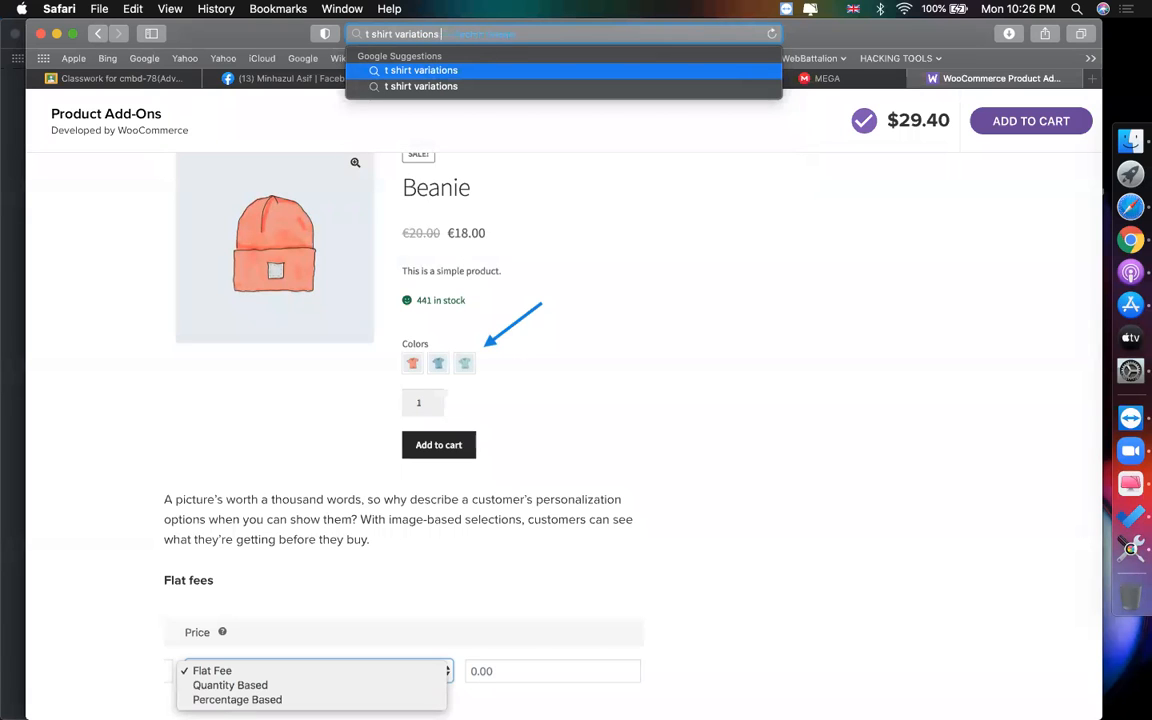
key(Return)
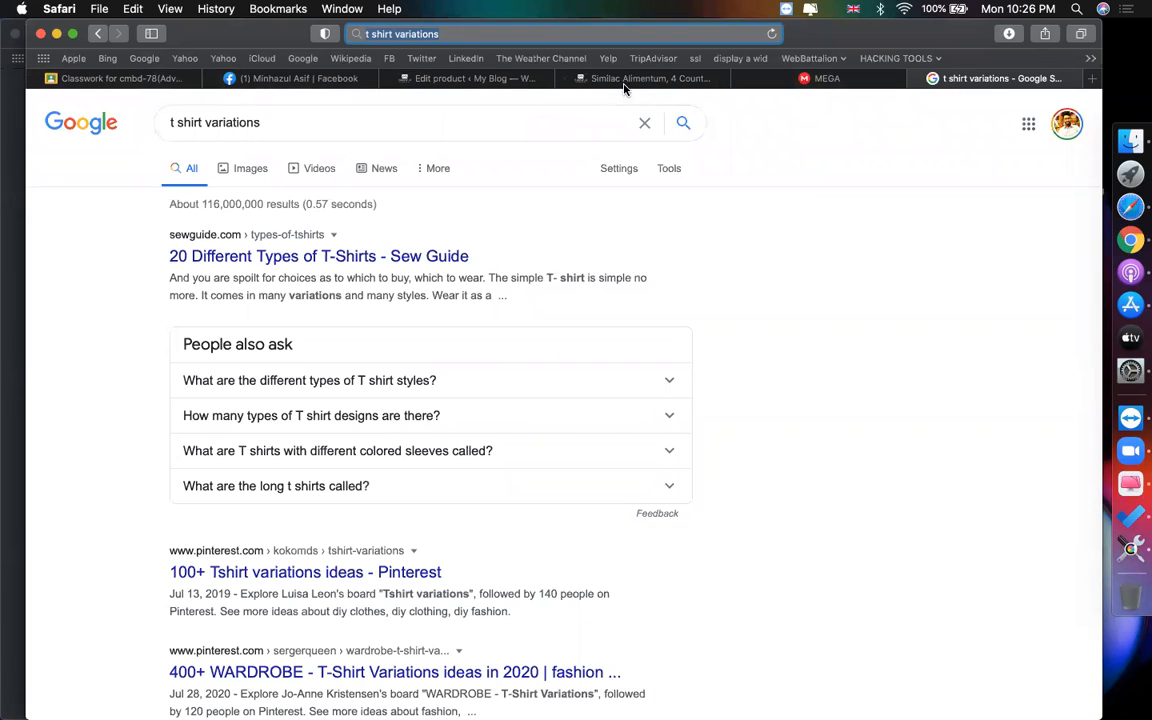
- Close the image swatch library without choosing an image and copy the product's full title
click(488, 79)
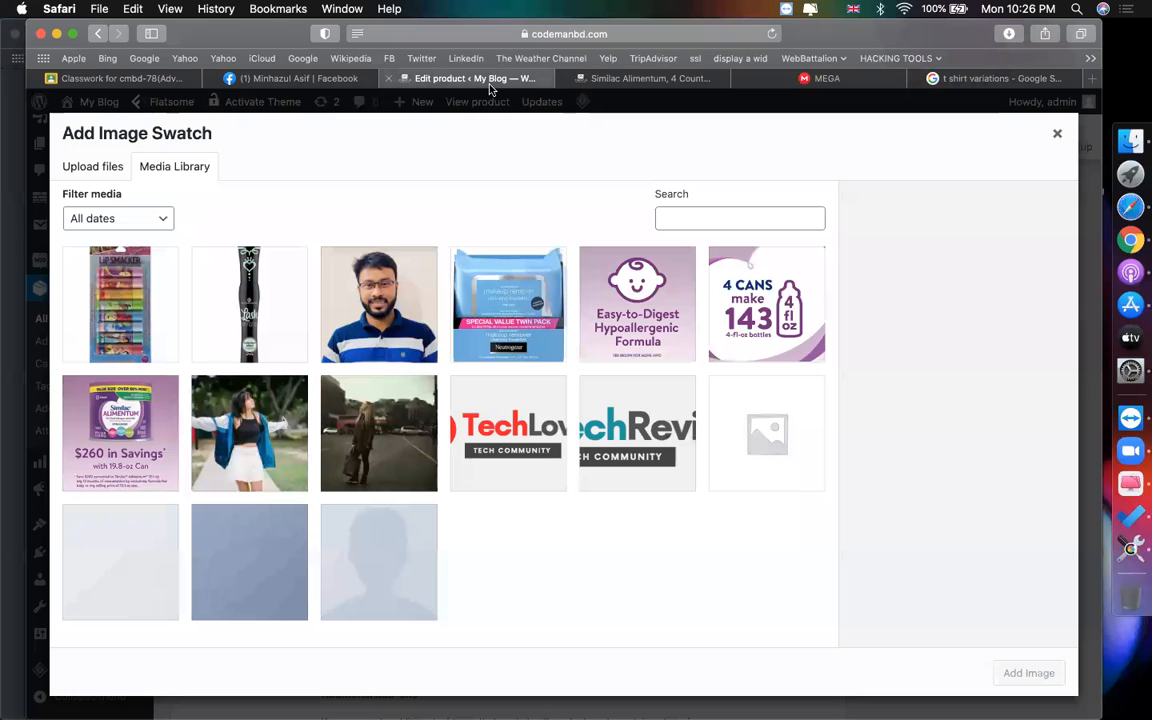
click(1054, 139)
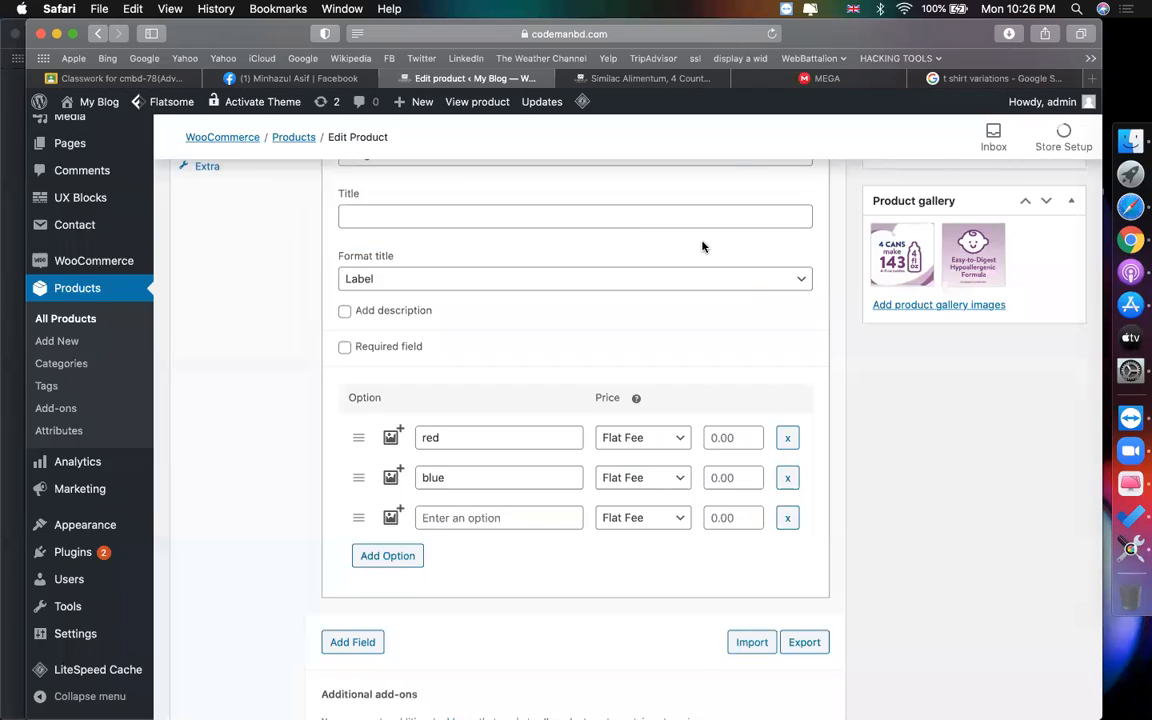
scroll(702, 247, up, 15)
click(241, 361)
key(super+a)
key(super+c)
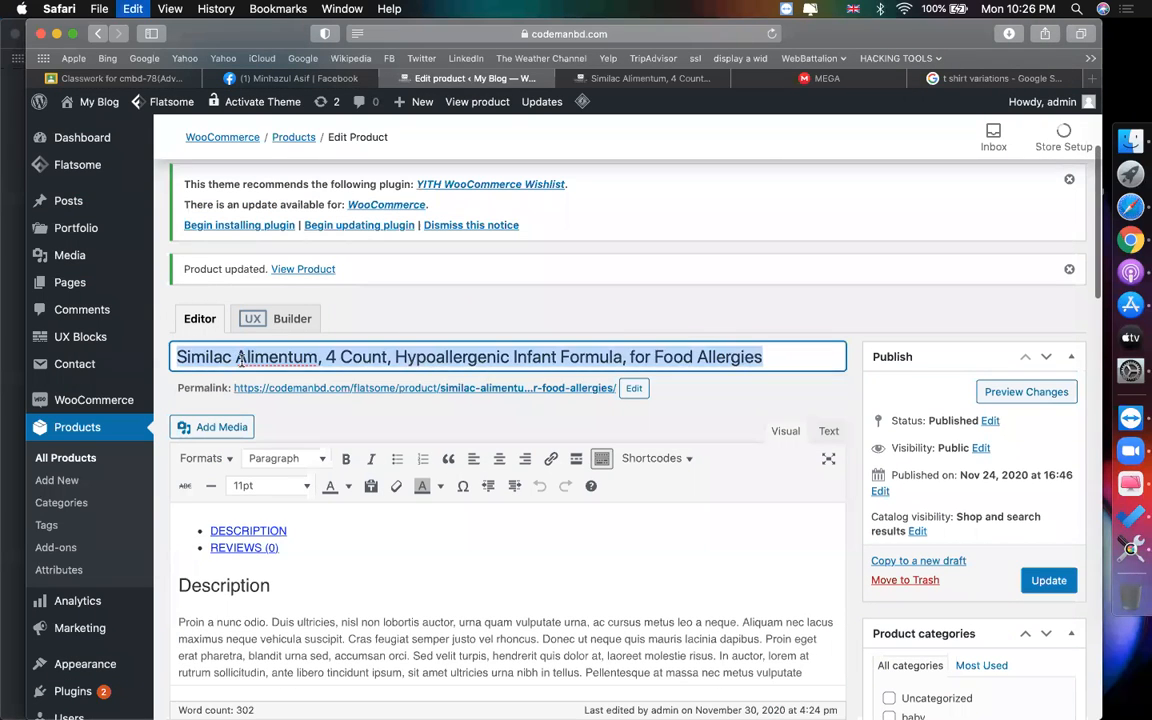
- Search Google Images in a new browser tab for the copied Similac Alimentum product title
key(super+t)
key(super+v)
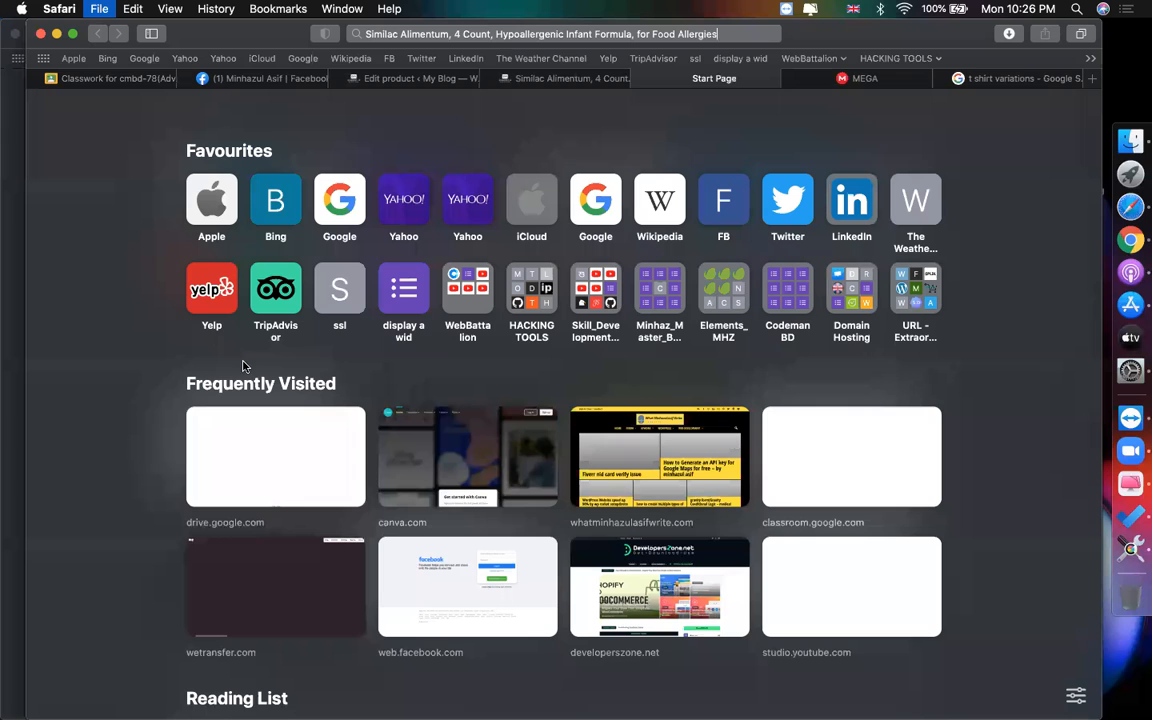
key(Return)
click(249, 169)
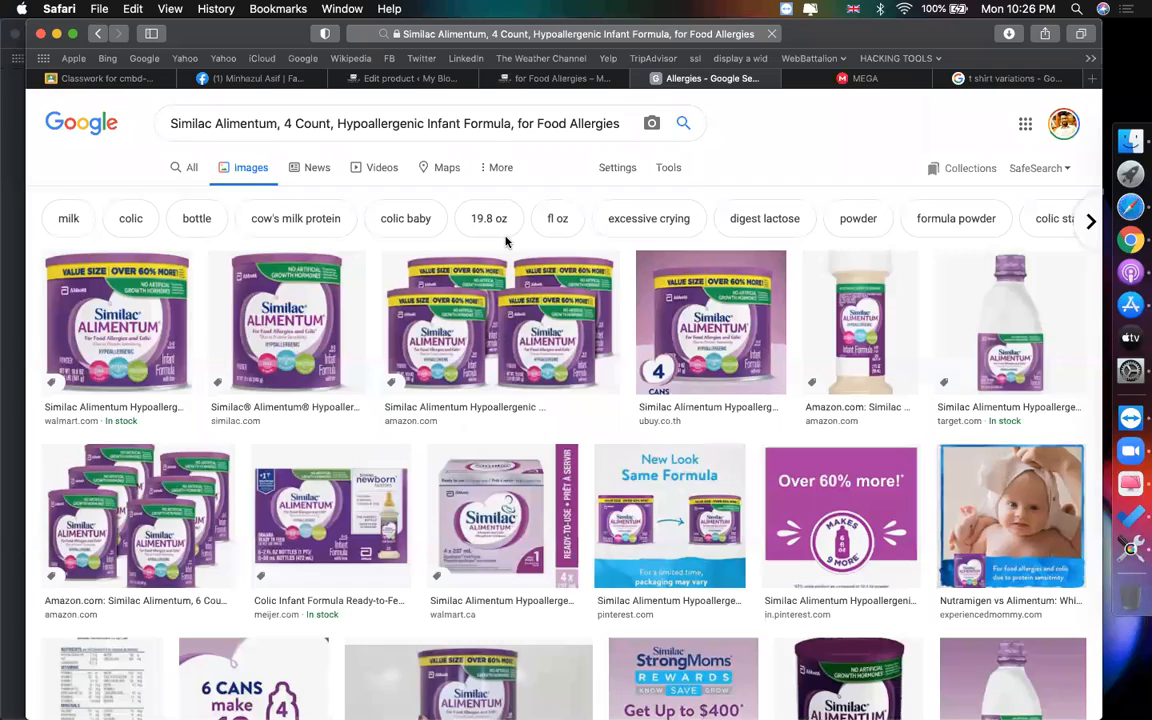
- Find the pink Similac Soy Isomil can among the image results and save its picture to Downloads as p
scroll(427, 428, down, 10)
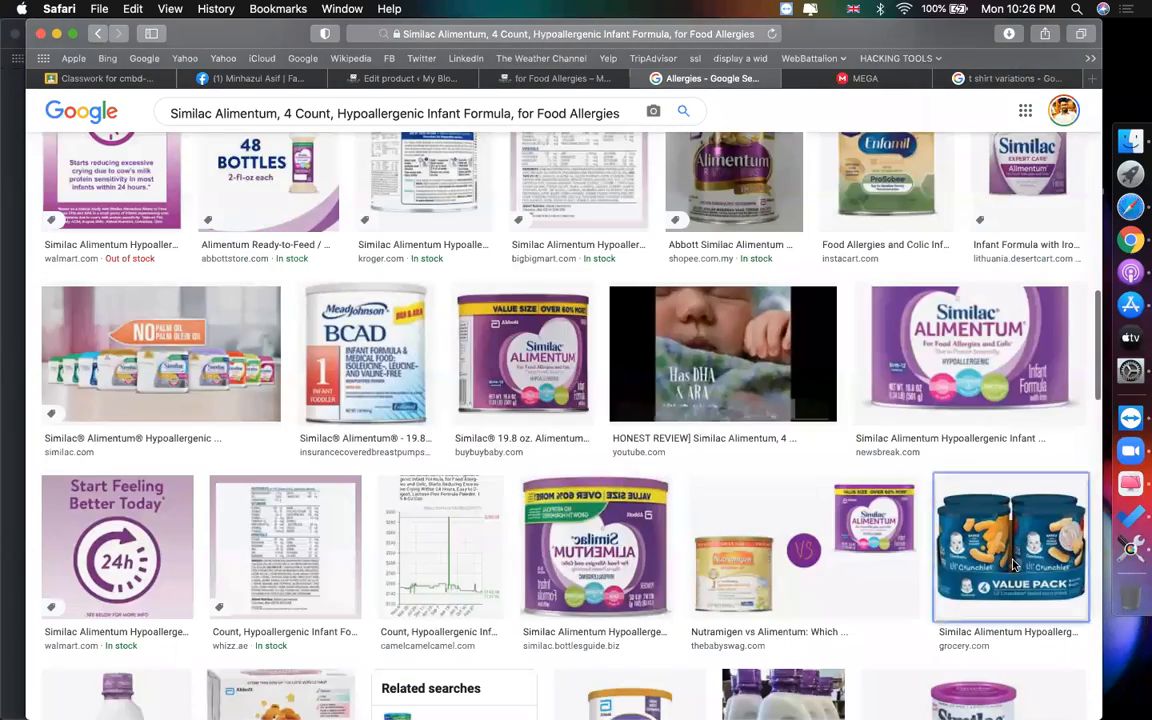
click(990, 530)
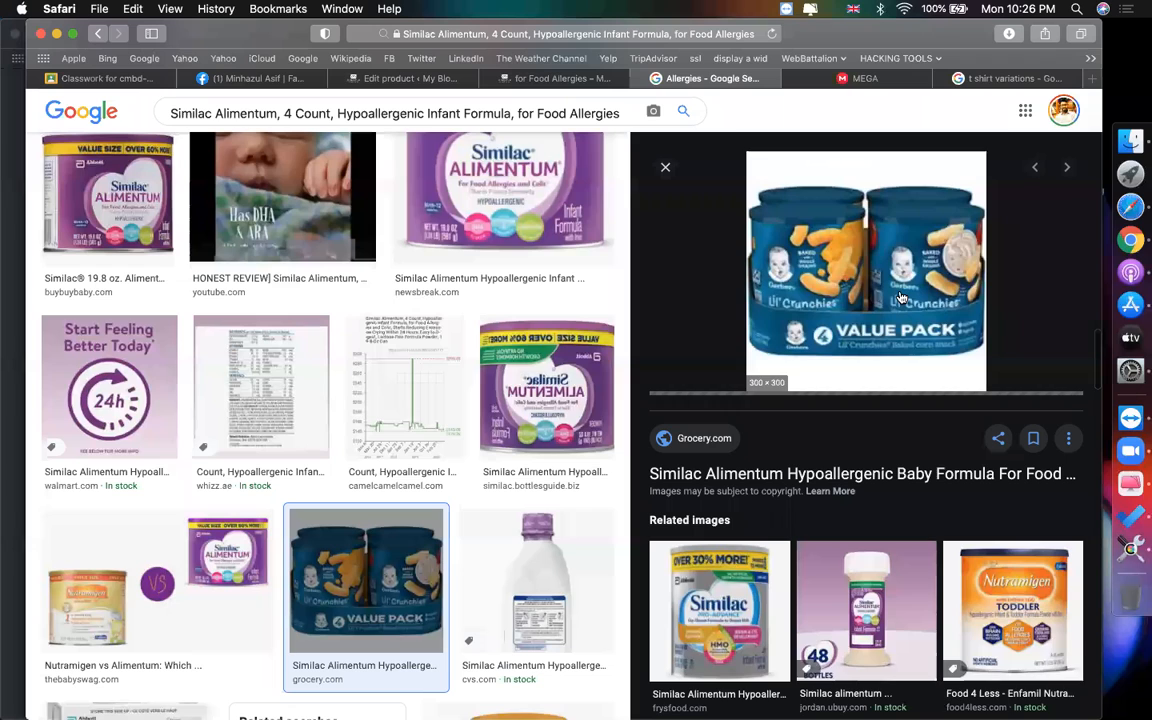
scroll(839, 513, down, 3)
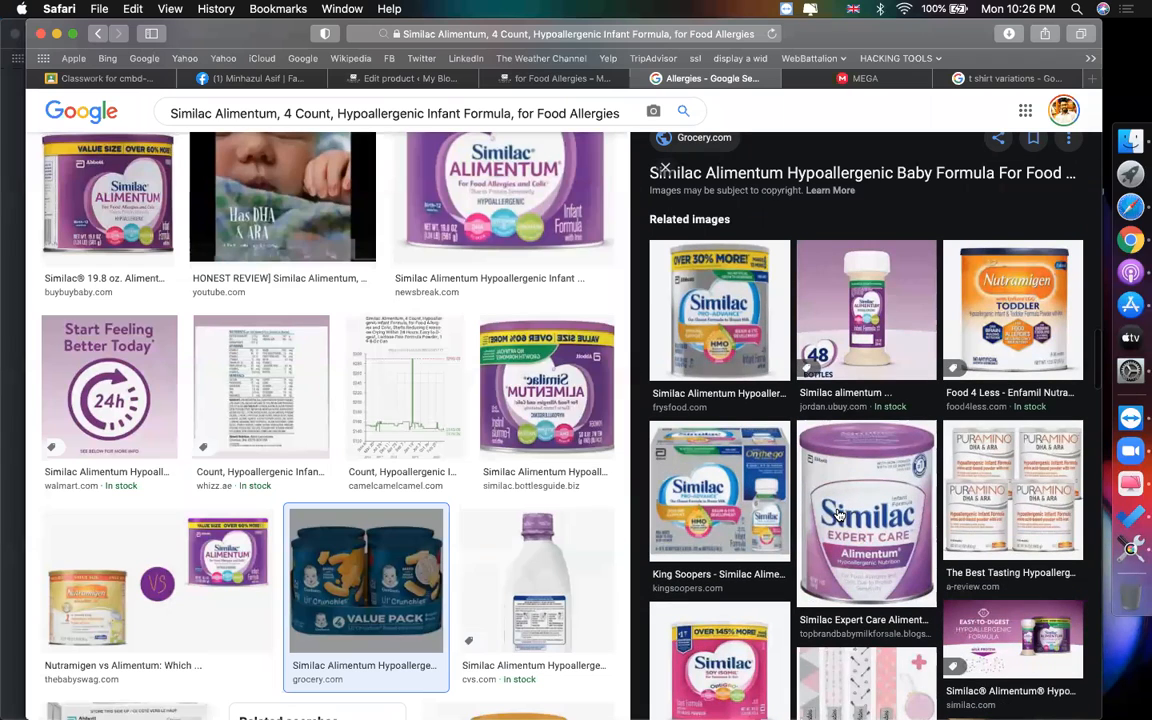
scroll(839, 513, down, 5)
click(762, 455)
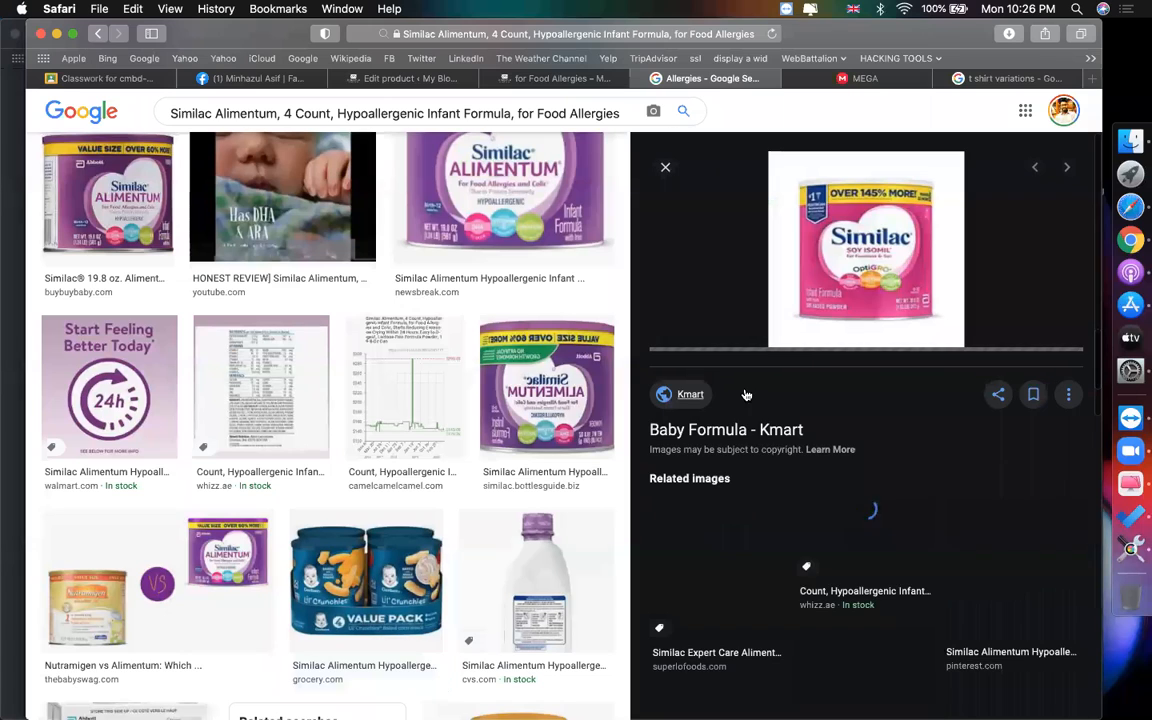
right_click(848, 272)
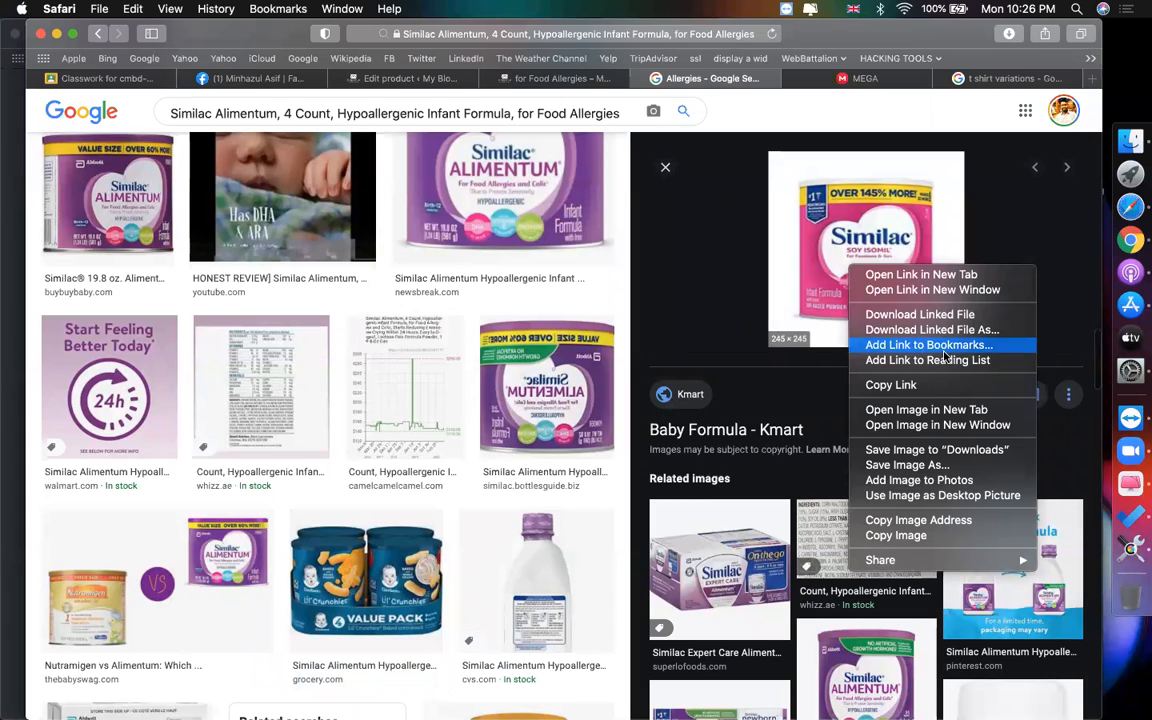
click(907, 465)
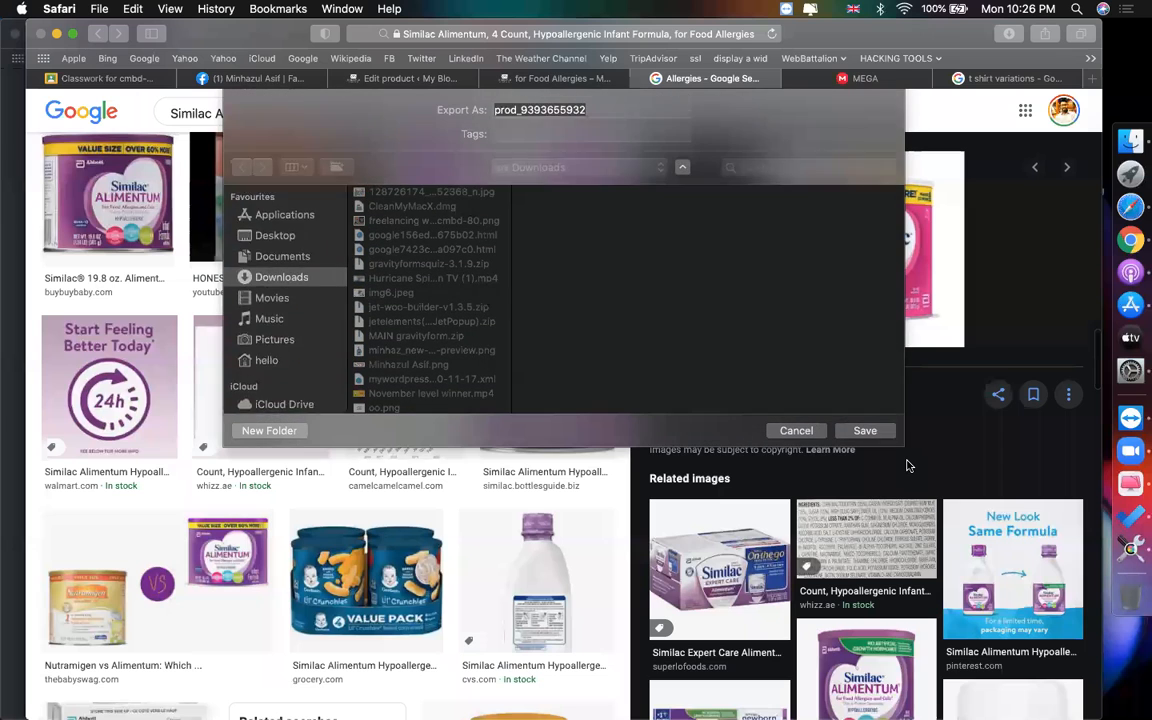
text(d)
key(Return)
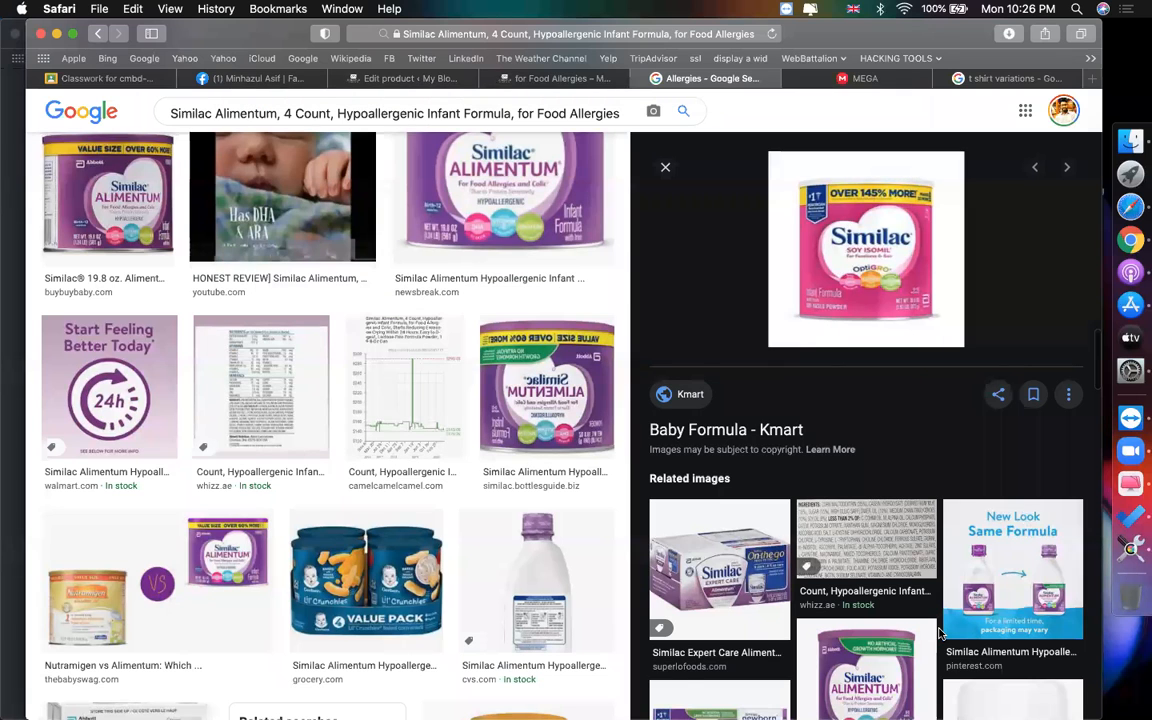
- Open the purple Similac Alimentum can from the related images and save its picture to Downloads as pur
scroll(1052, 549, down, 1)
click(866, 600)
right_click(813, 363)
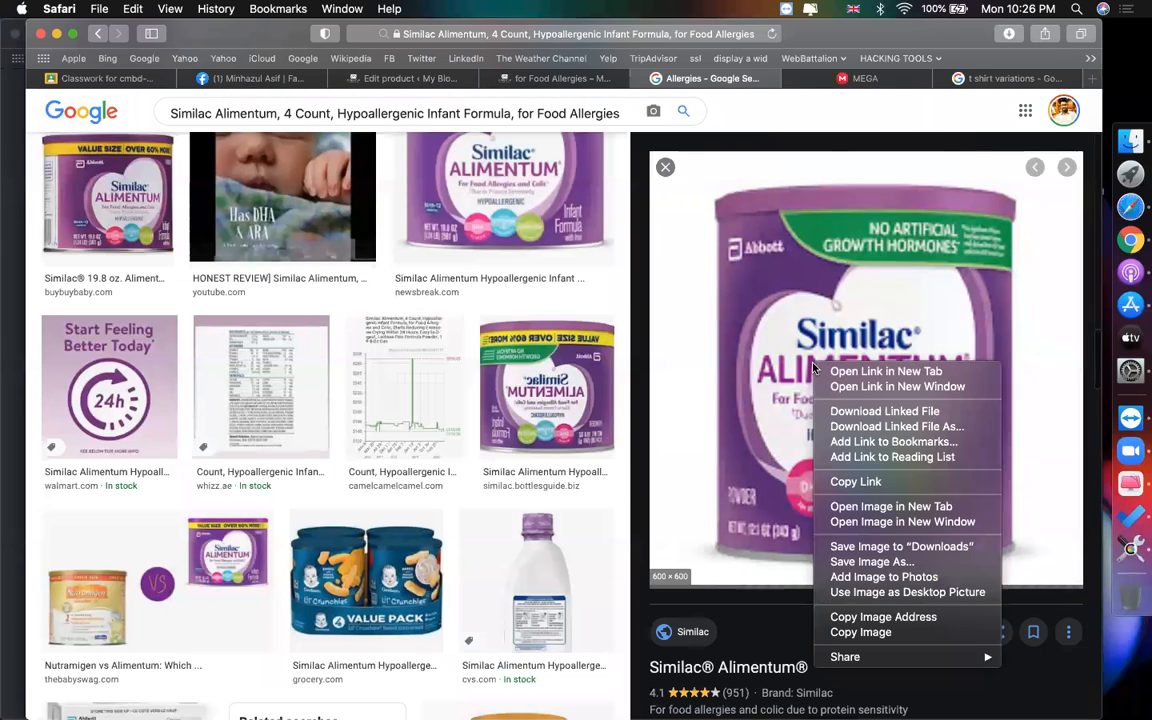
click(807, 299)
right_click(807, 298)
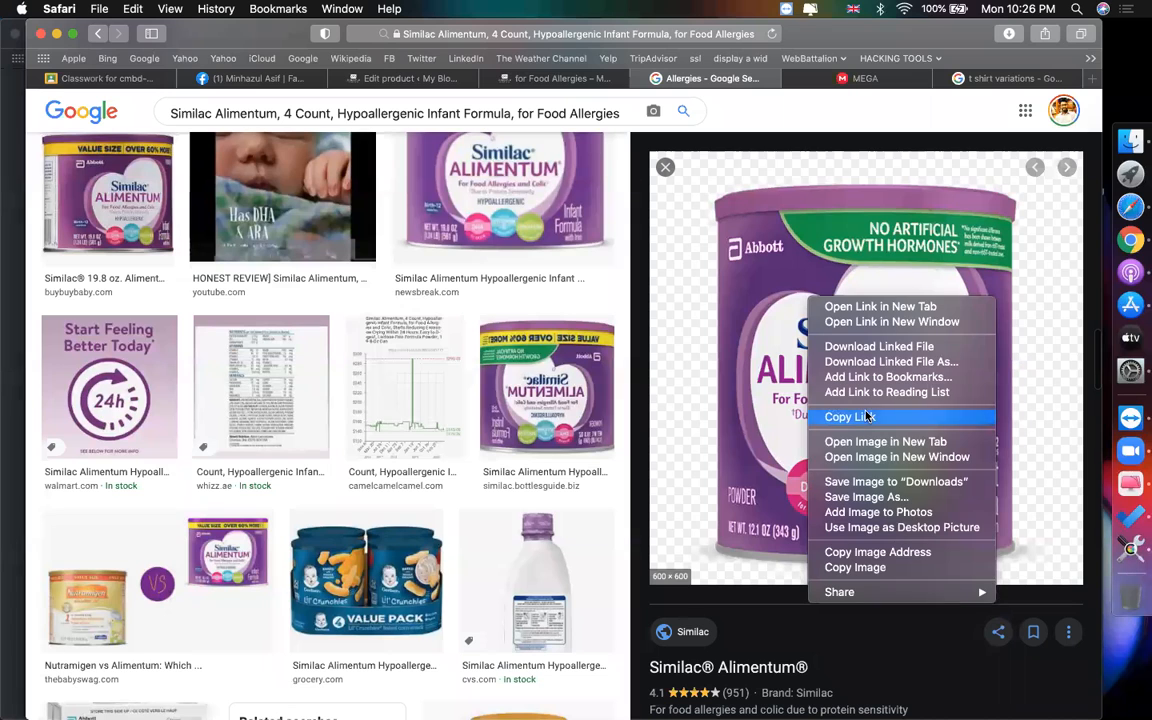
click(850, 497)
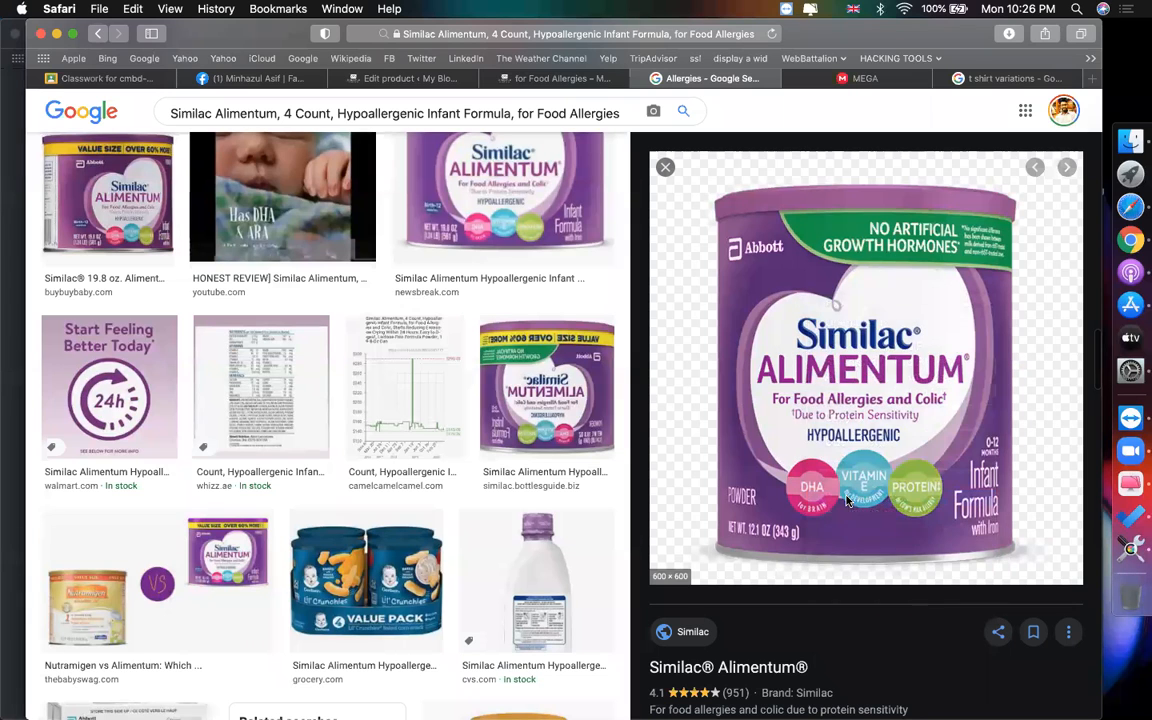
text(pur)
key(Return)
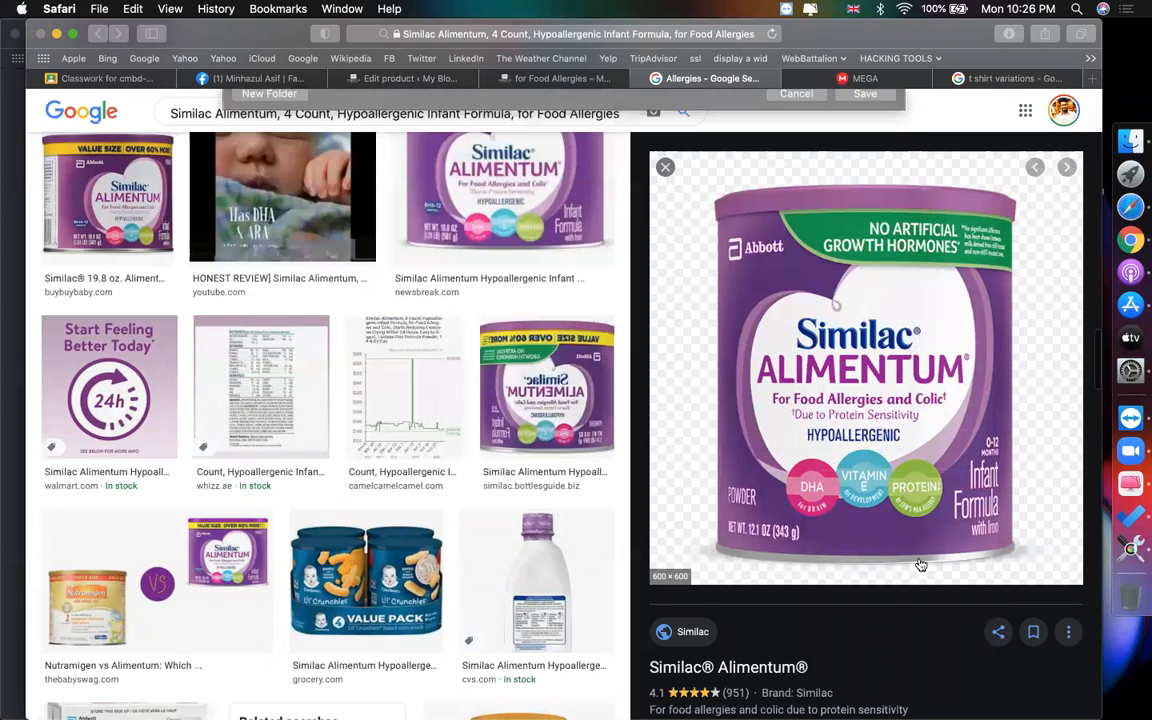
- Reopen the blue Gerber Lil' Crunchies value pack result and save its picture to Downloads as blu
scroll(919, 563, down, 5)
scroll(919, 563, down, 8)
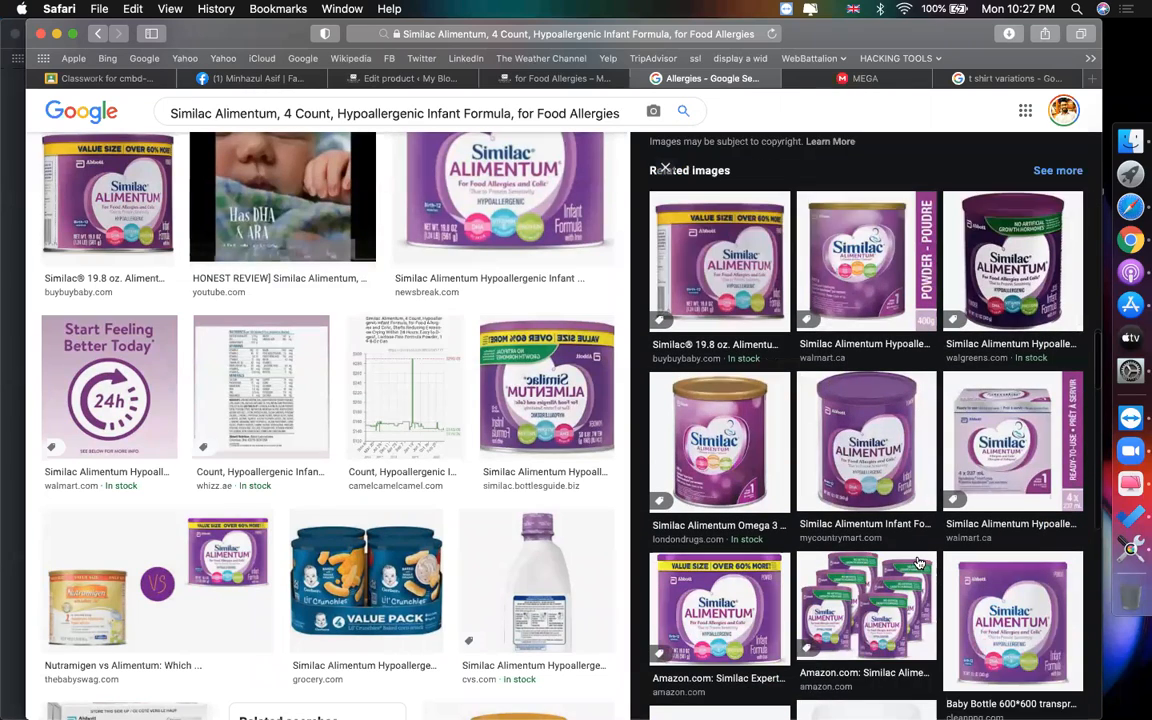
scroll(919, 563, down, 5)
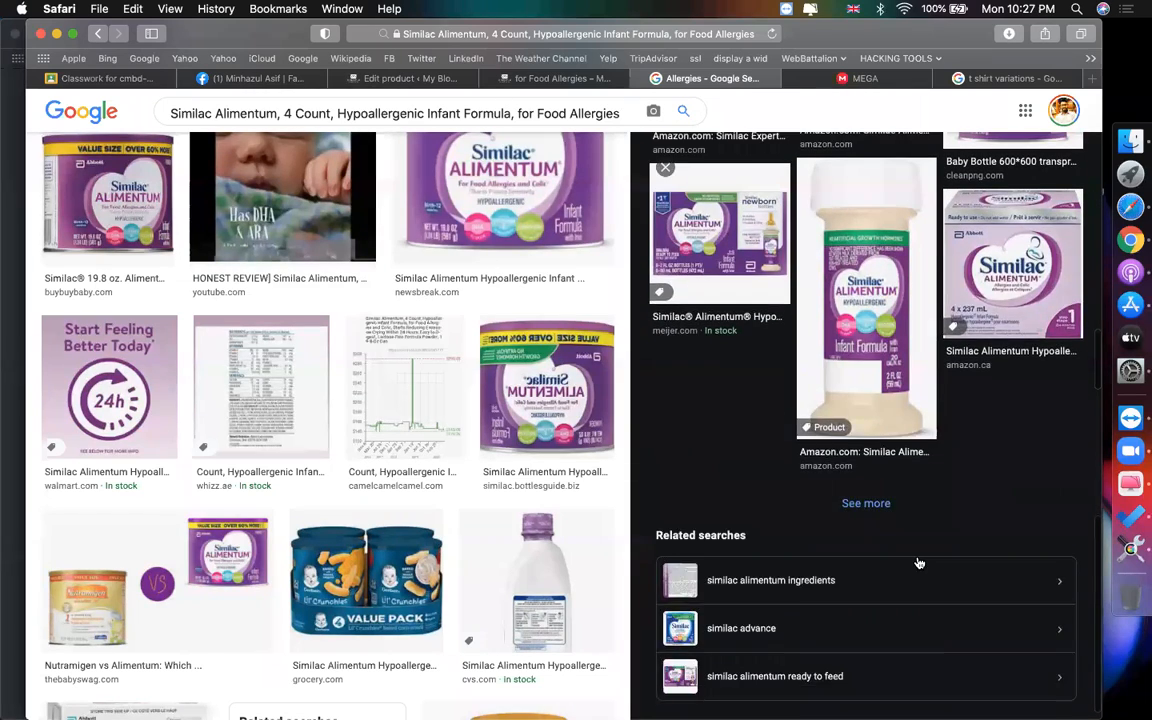
scroll(919, 563, up, 3)
scroll(919, 563, up, 5)
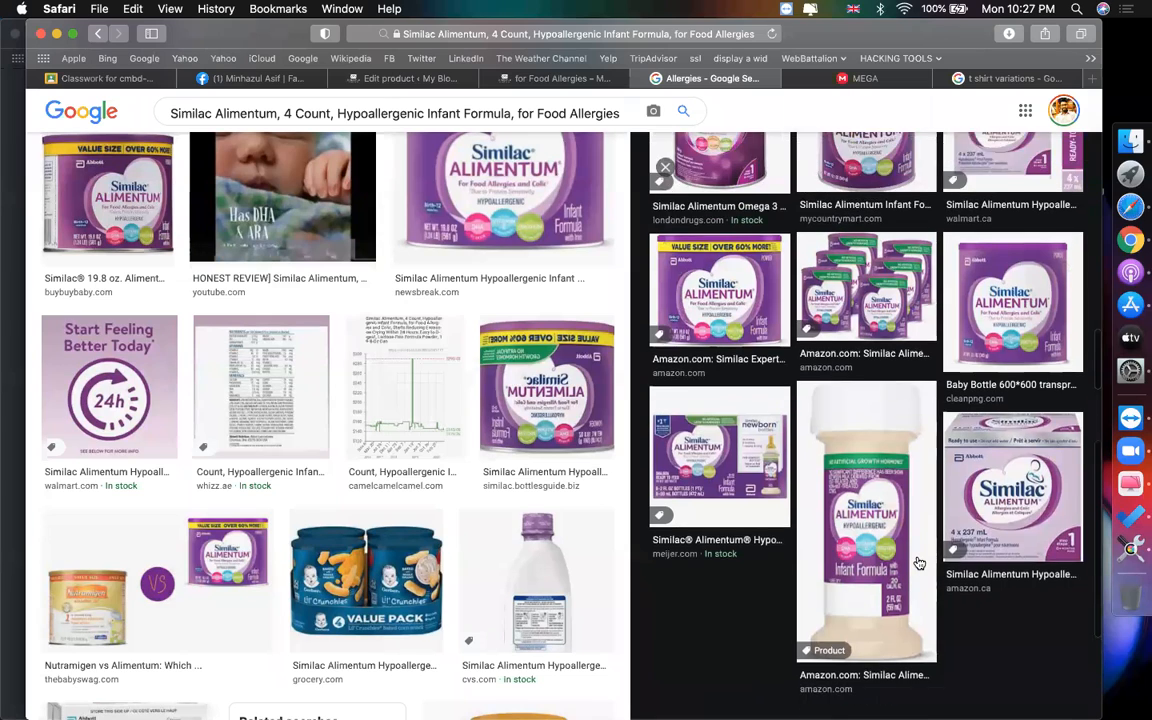
click(366, 580)
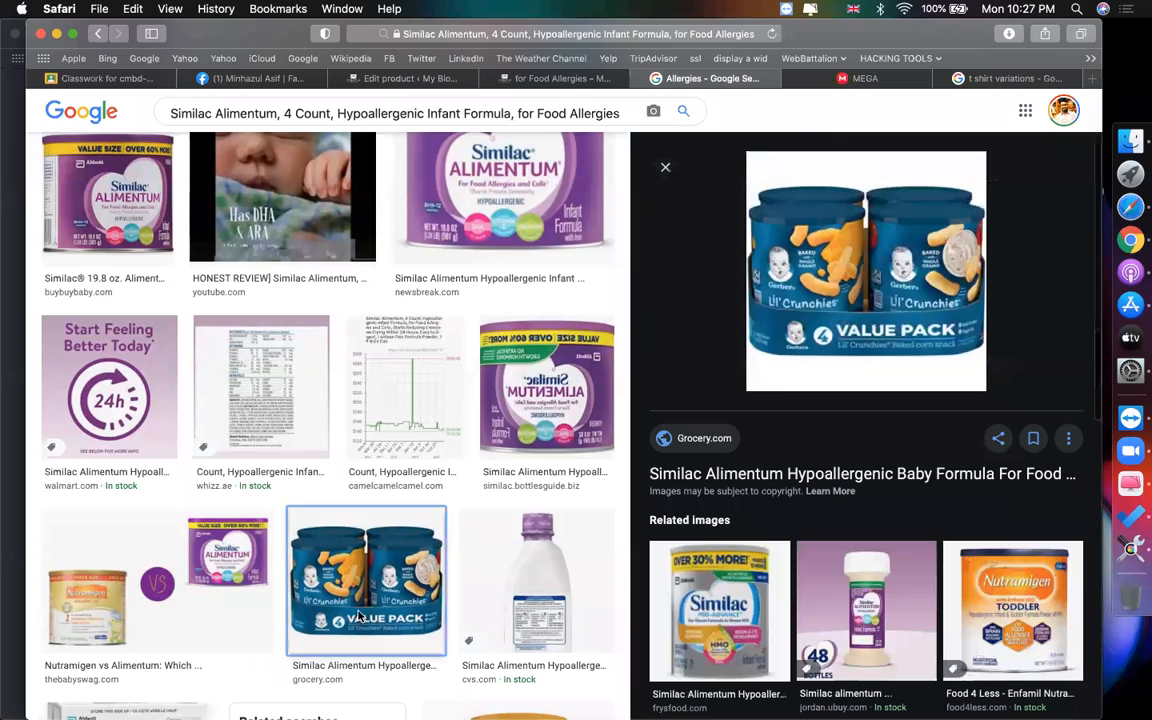
right_click(820, 278)
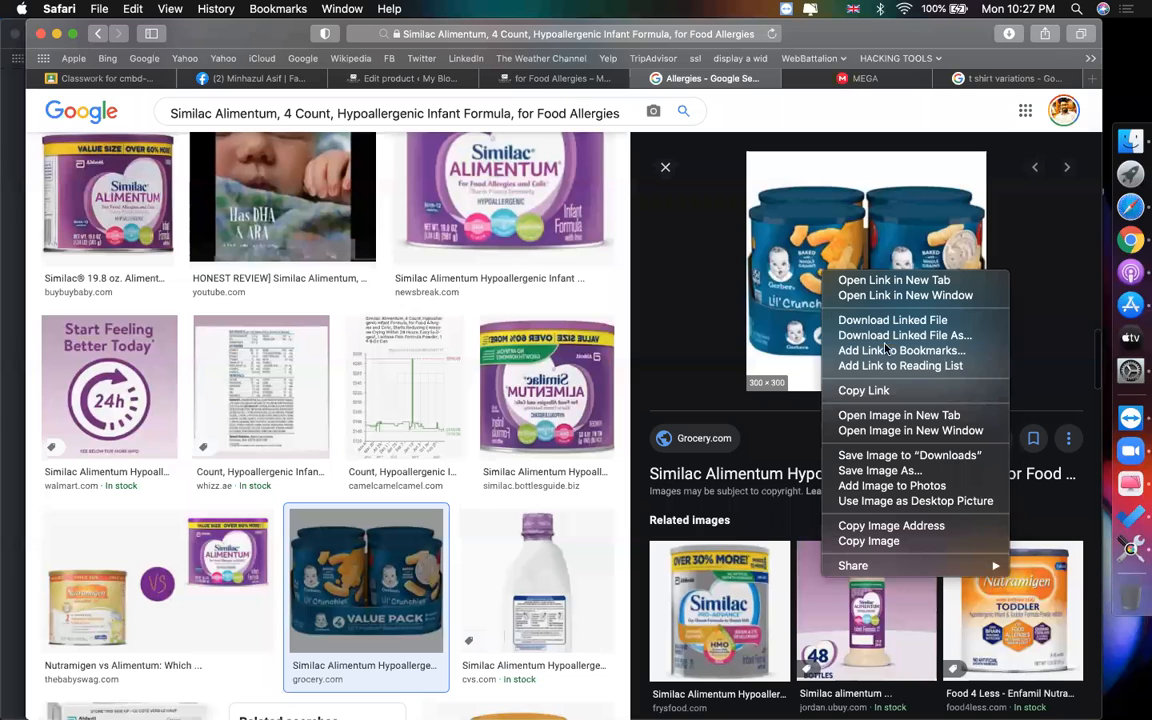
click(865, 473)
text(blu)
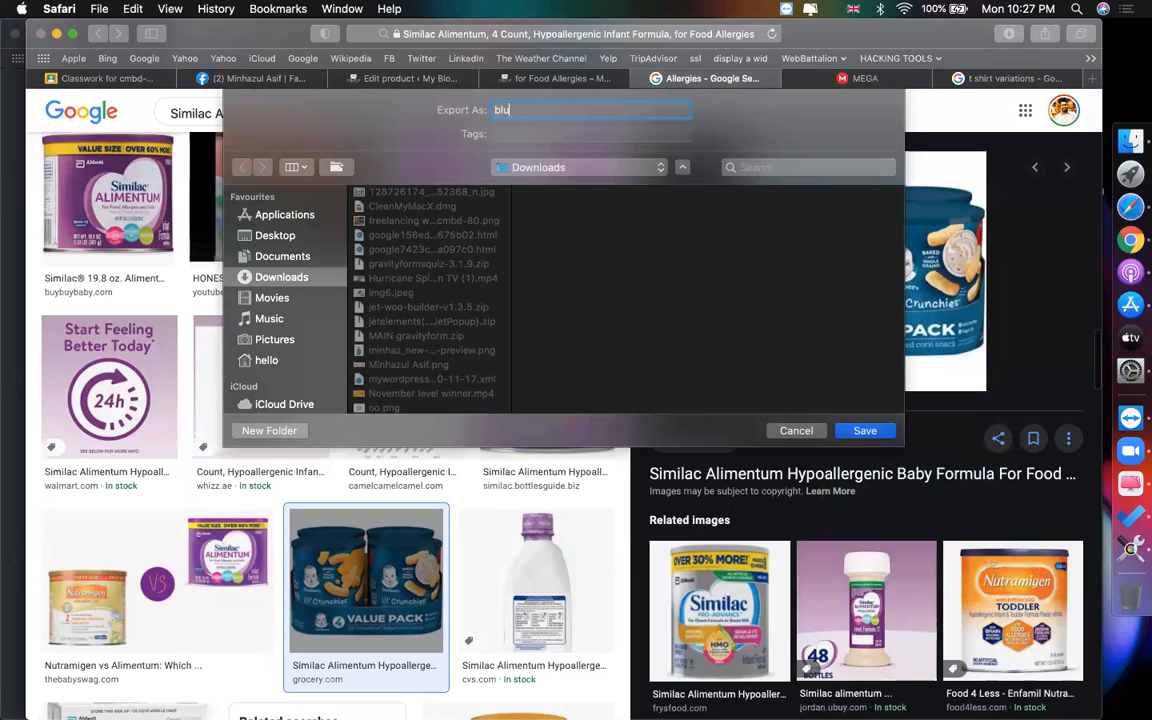
key(Return)
- Return to the product's edit page and upload blu from Downloads as the red option's image swatch
click(548, 80)
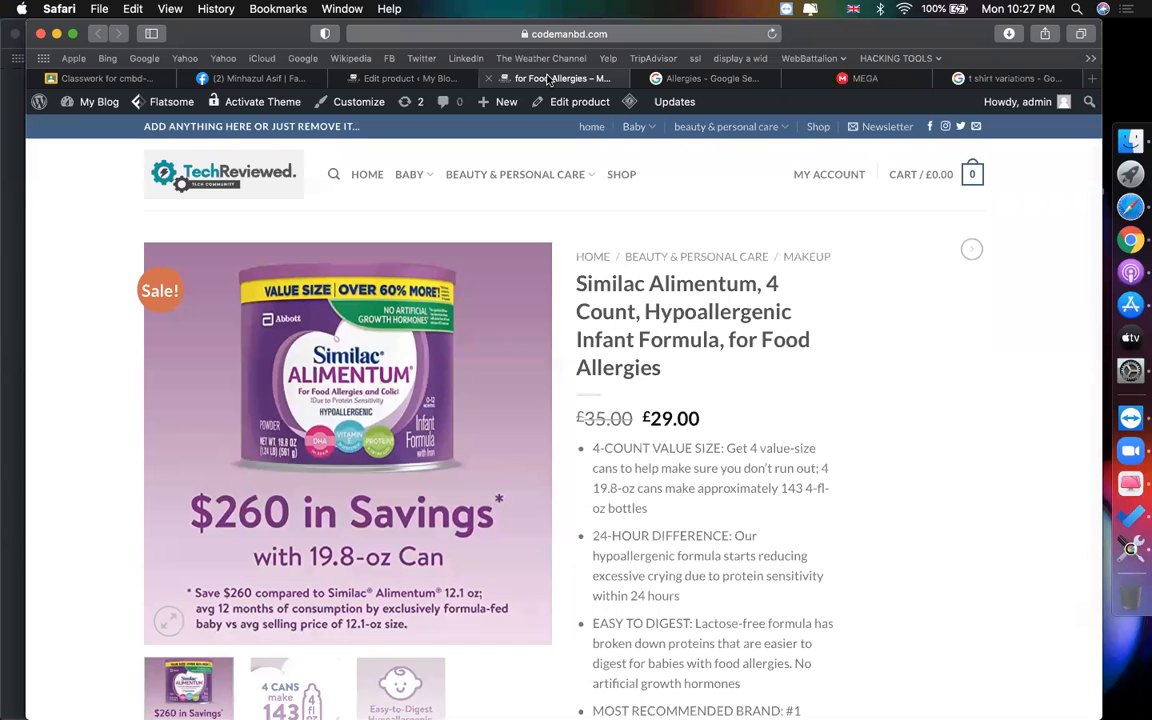
click(405, 78)
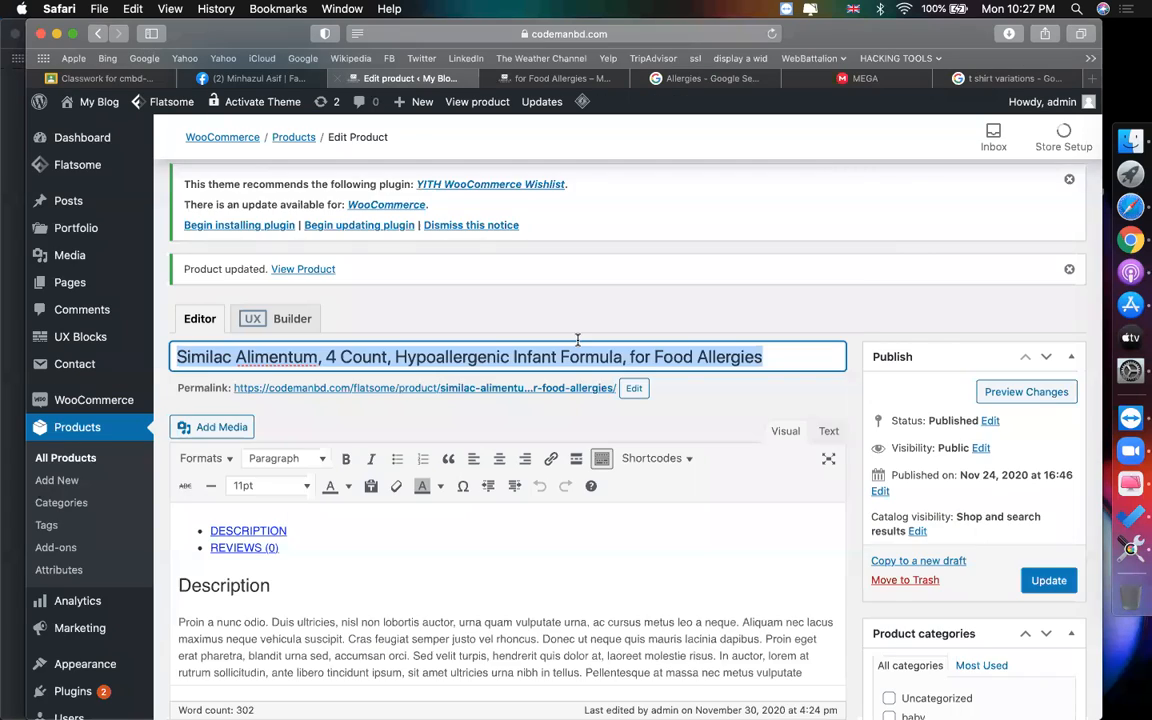
scroll(762, 395, down, 10)
scroll(761, 393, up, 2)
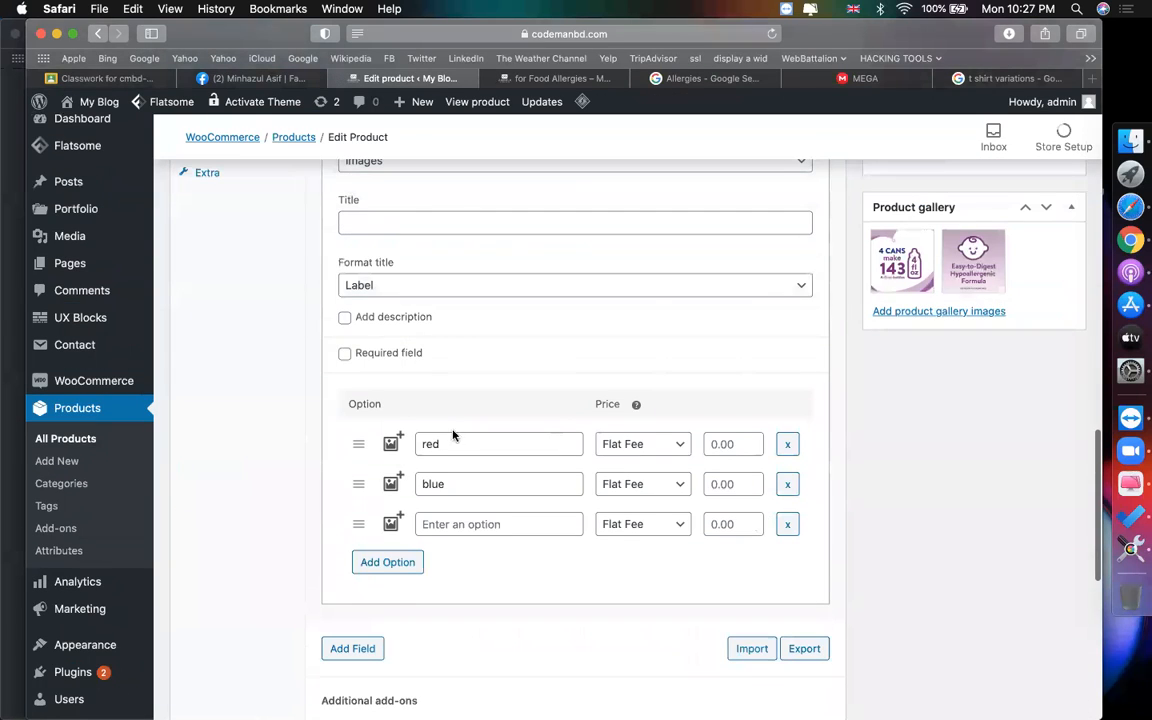
click(390, 445)
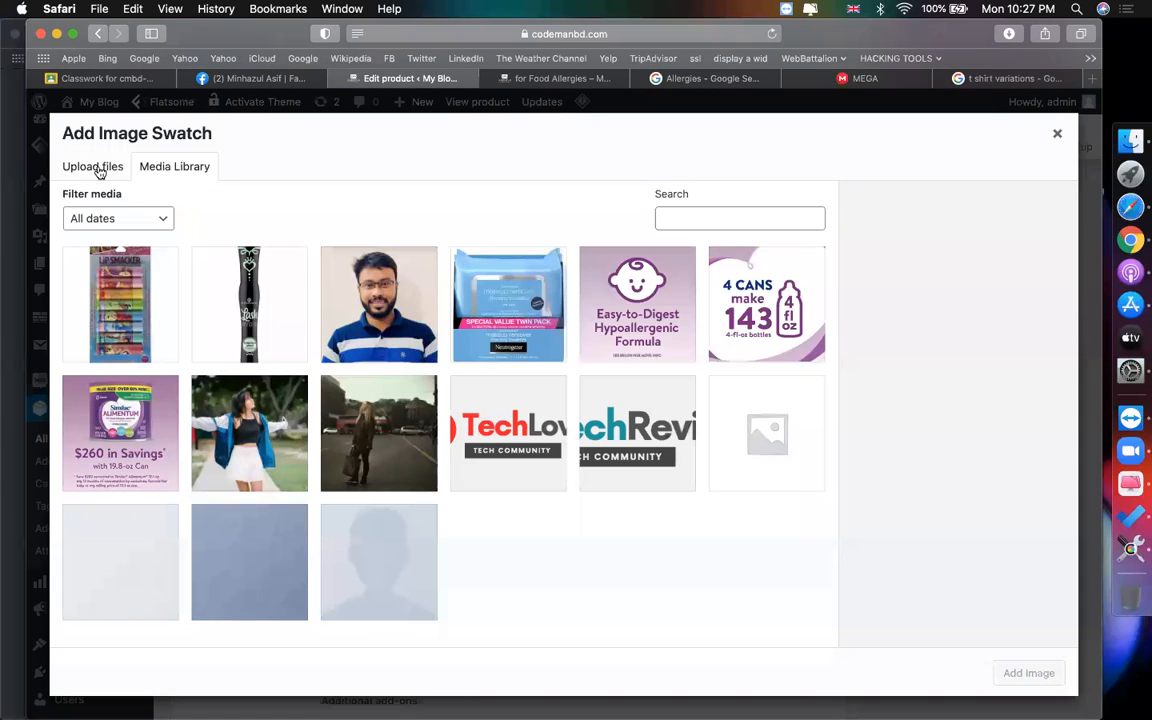
click(97, 167)
click(589, 403)
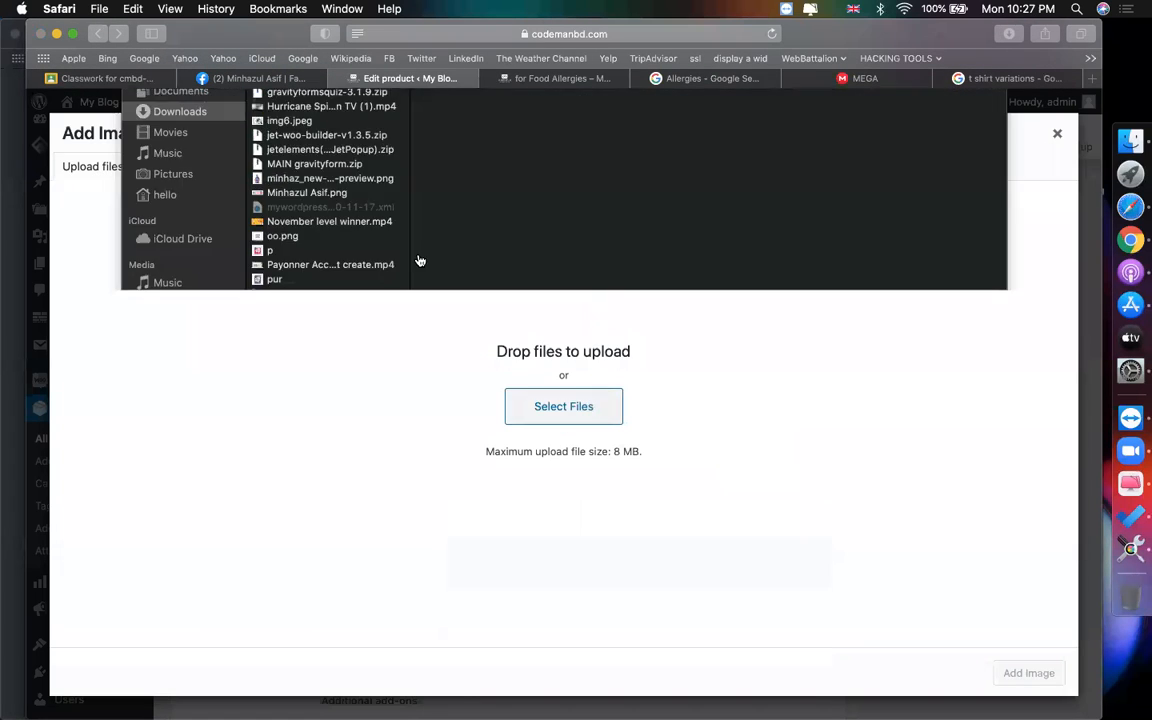
double_click(272, 144)
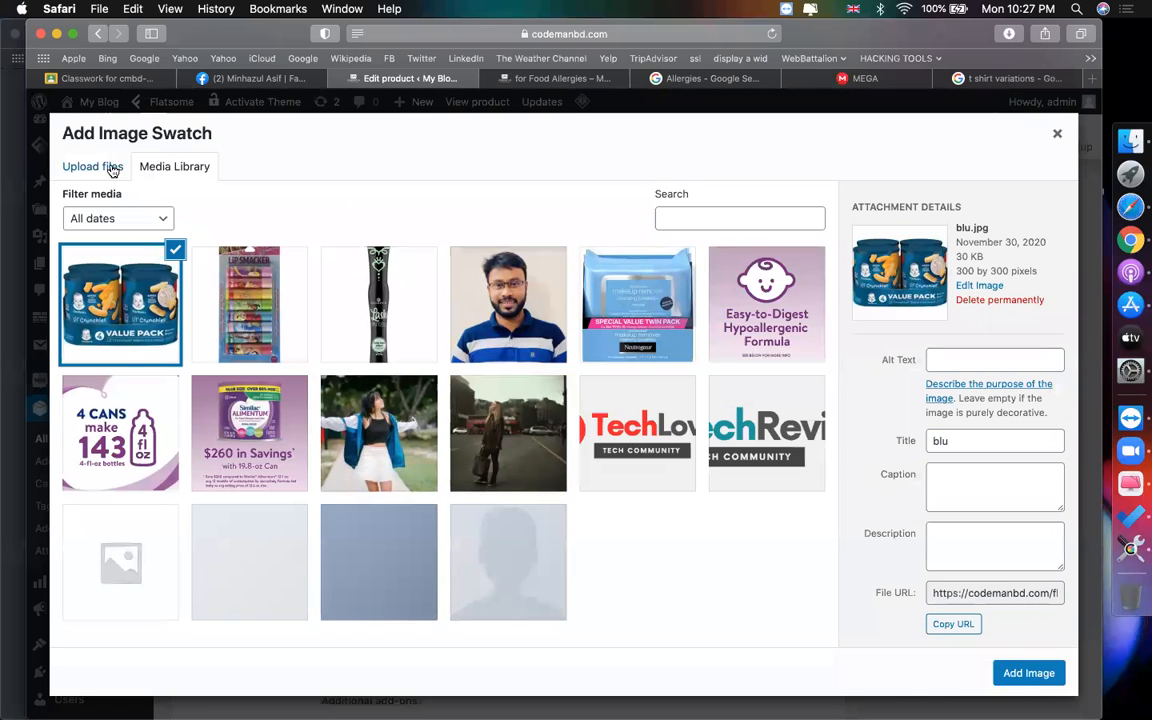
click(1029, 673)
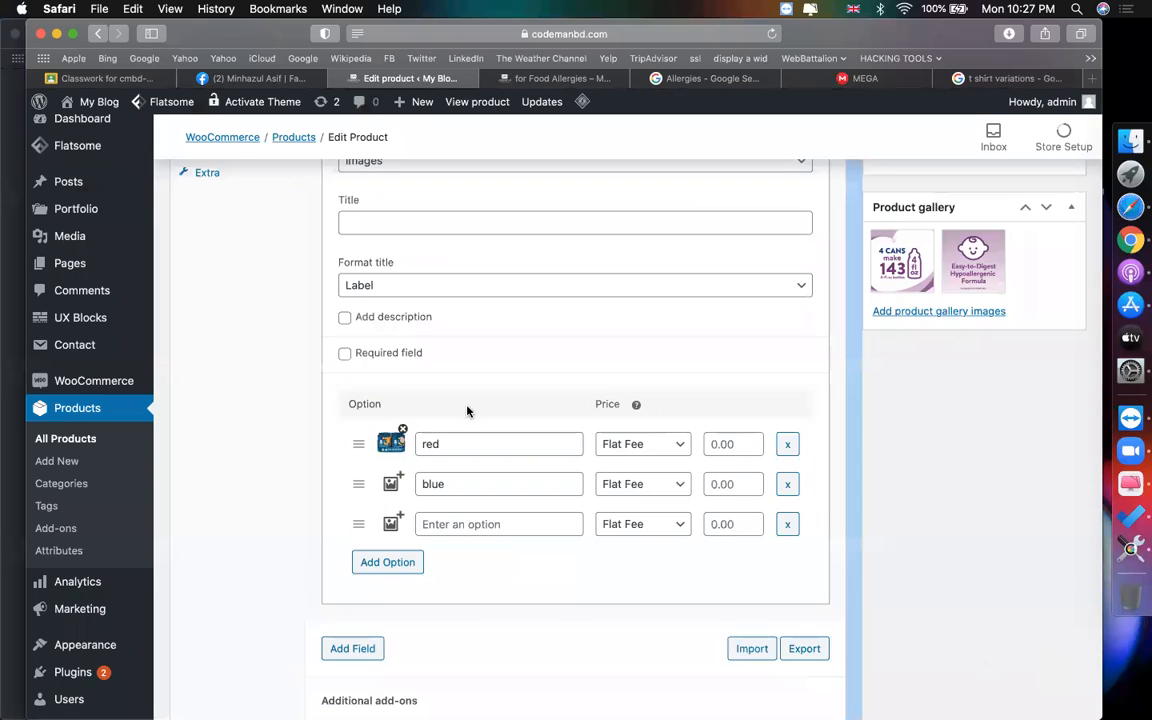
- Rename the first image option to blue and set its flat fee to 15
double_click(445, 443)
text(blue)
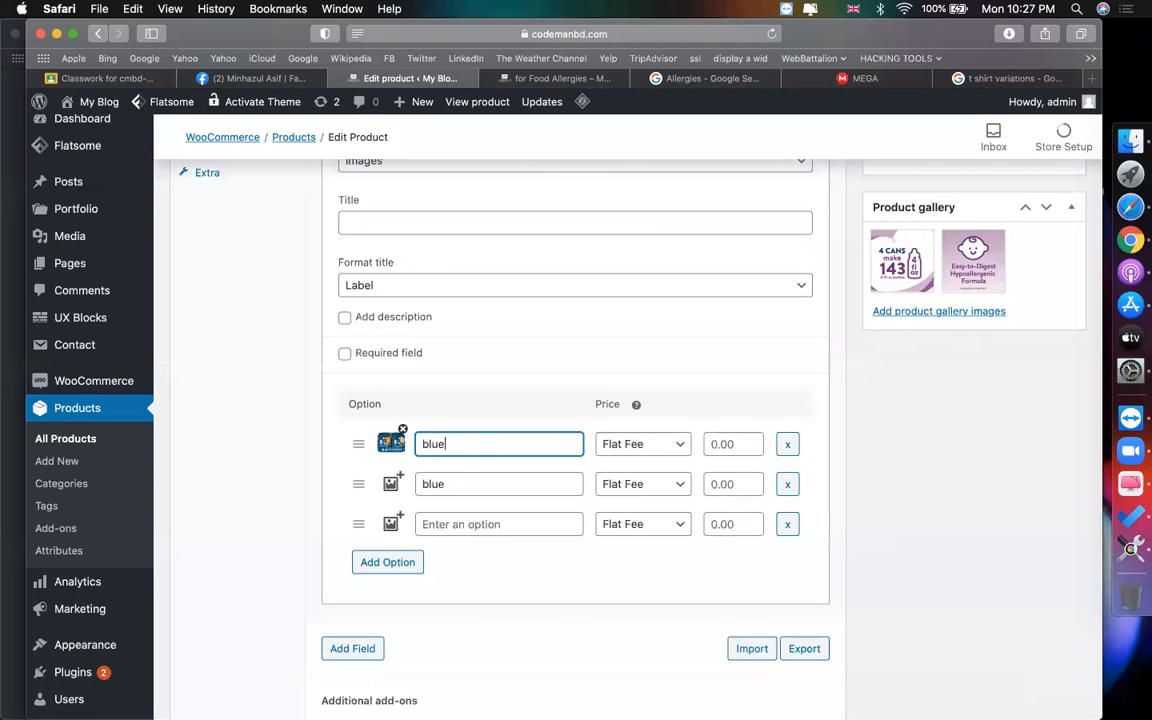
click(709, 443)
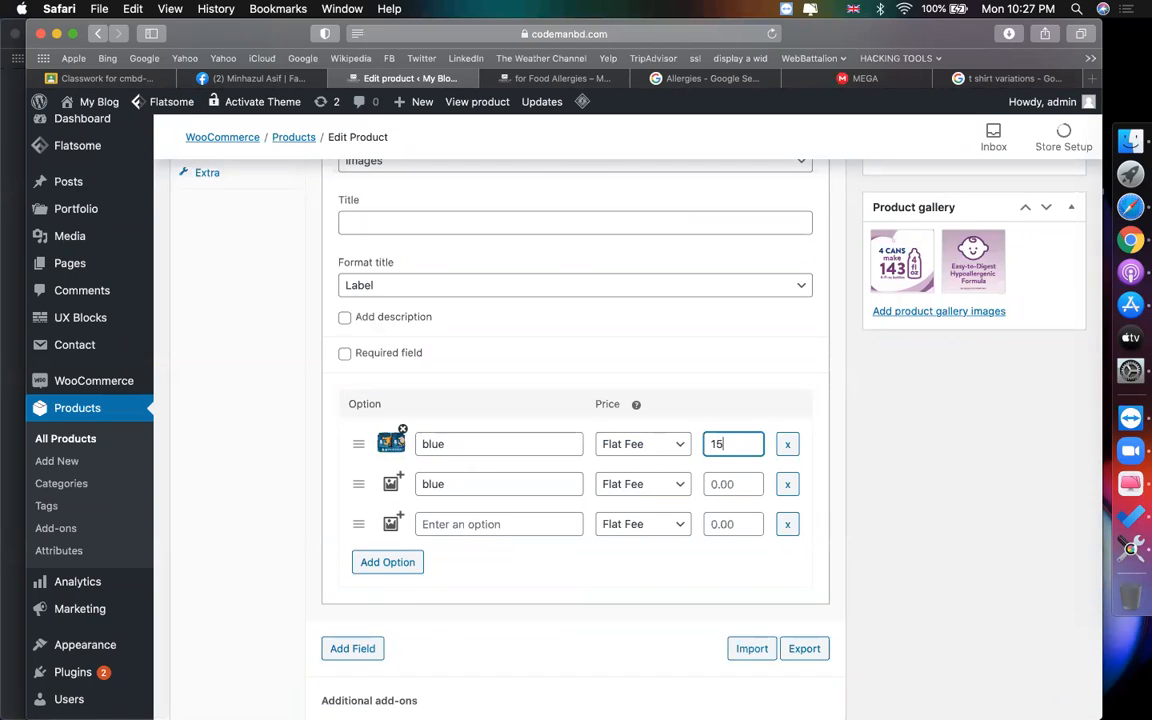
- Upload p from Downloads as the image swatch of the second option
double_click(454, 484)
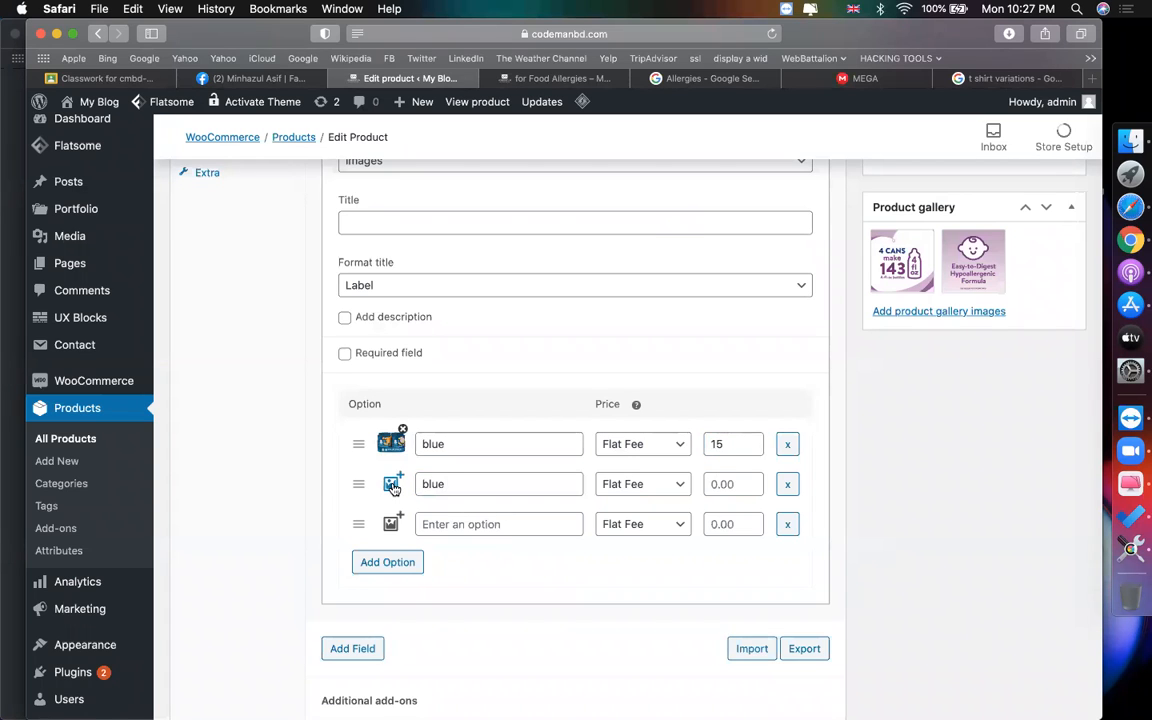
click(391, 484)
click(108, 166)
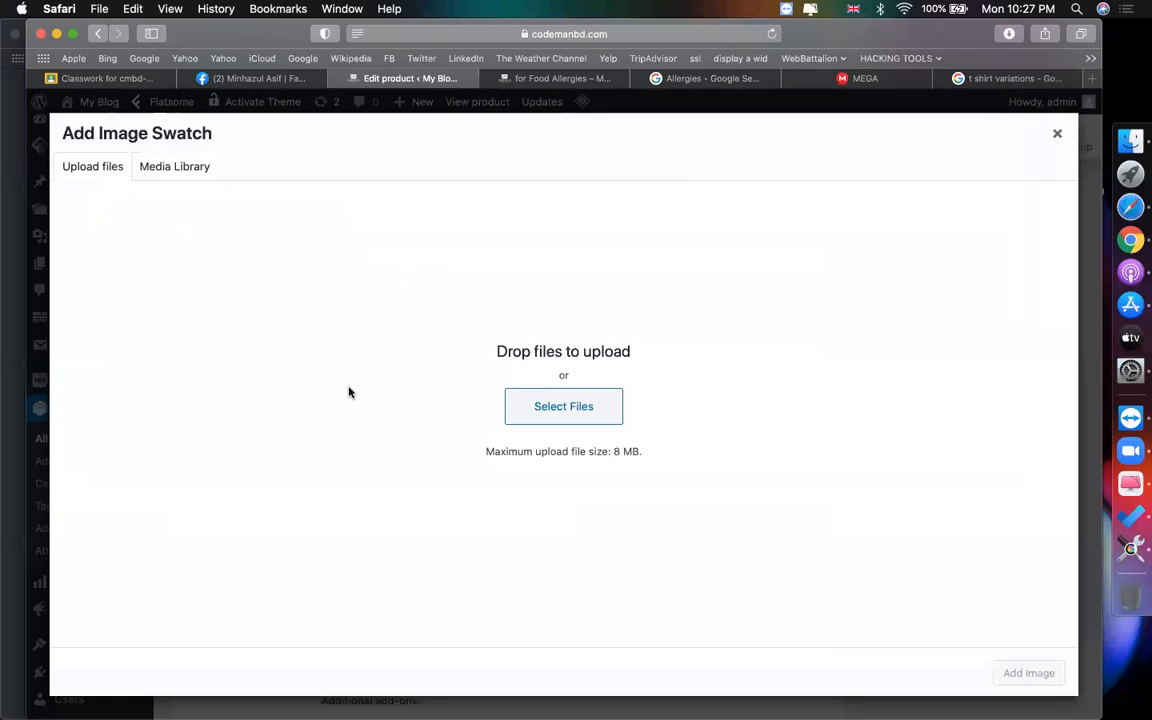
click(564, 403)
click(296, 215)
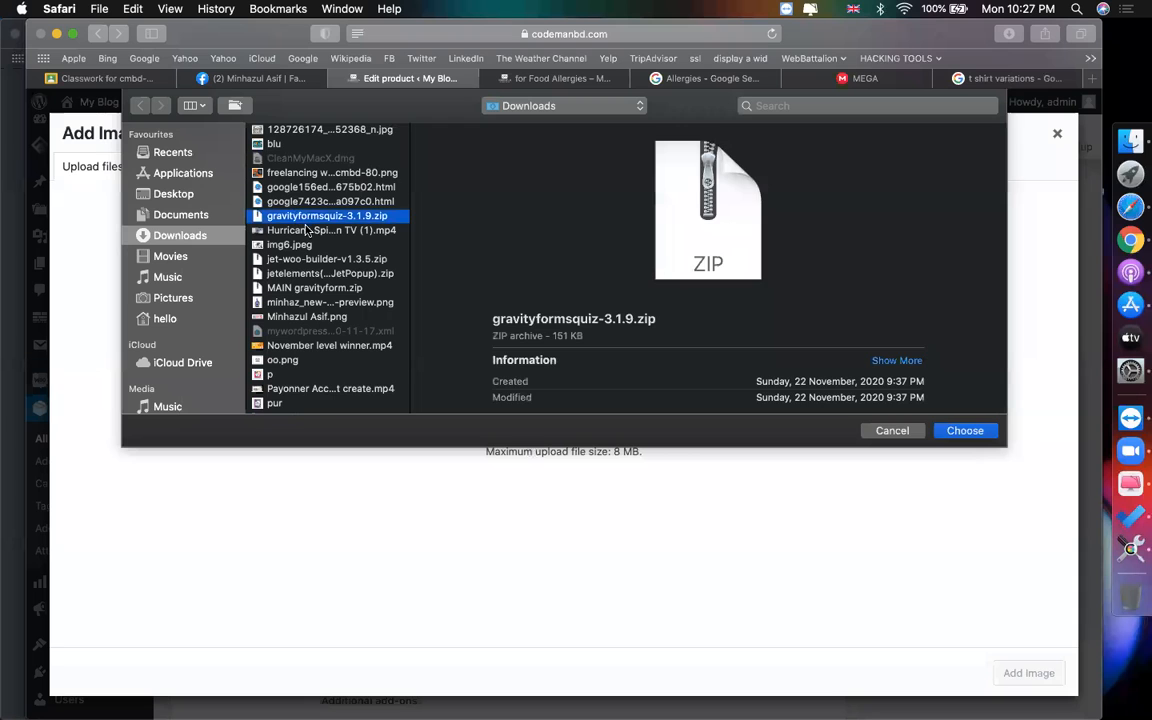
double_click(290, 374)
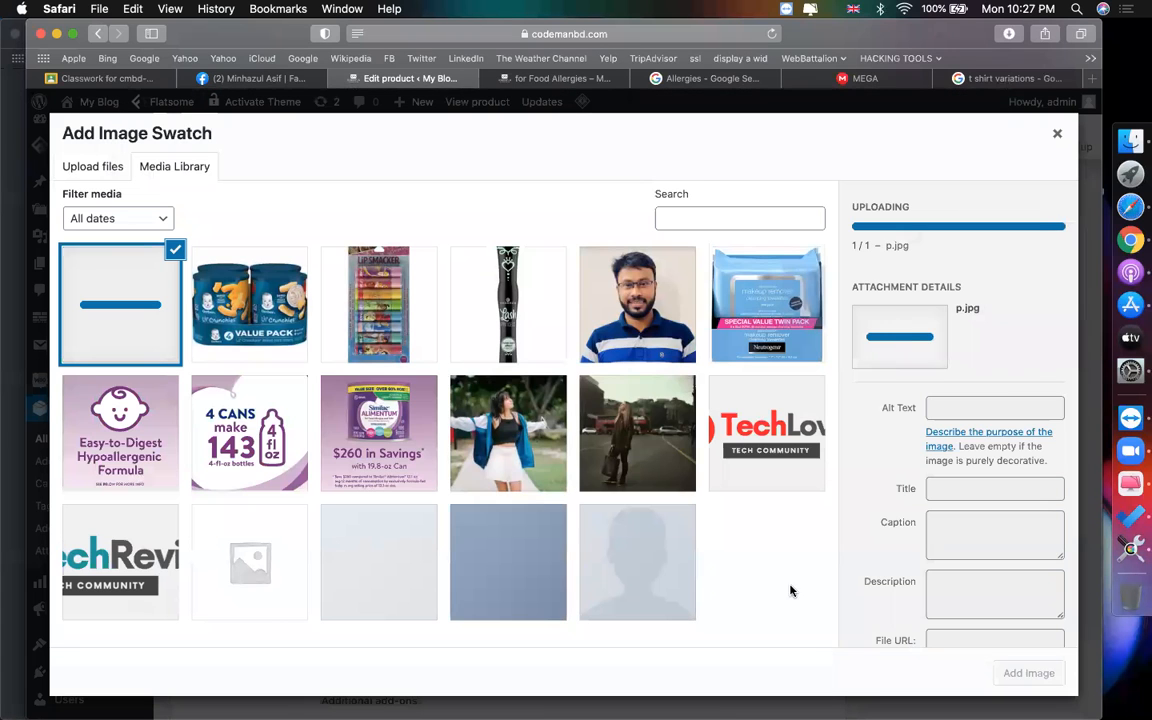
click(1027, 673)
- Rename the second image option to pink and set its flat fee to 18
click(540, 478)
key(super+a)
text(pink)
click(716, 490)
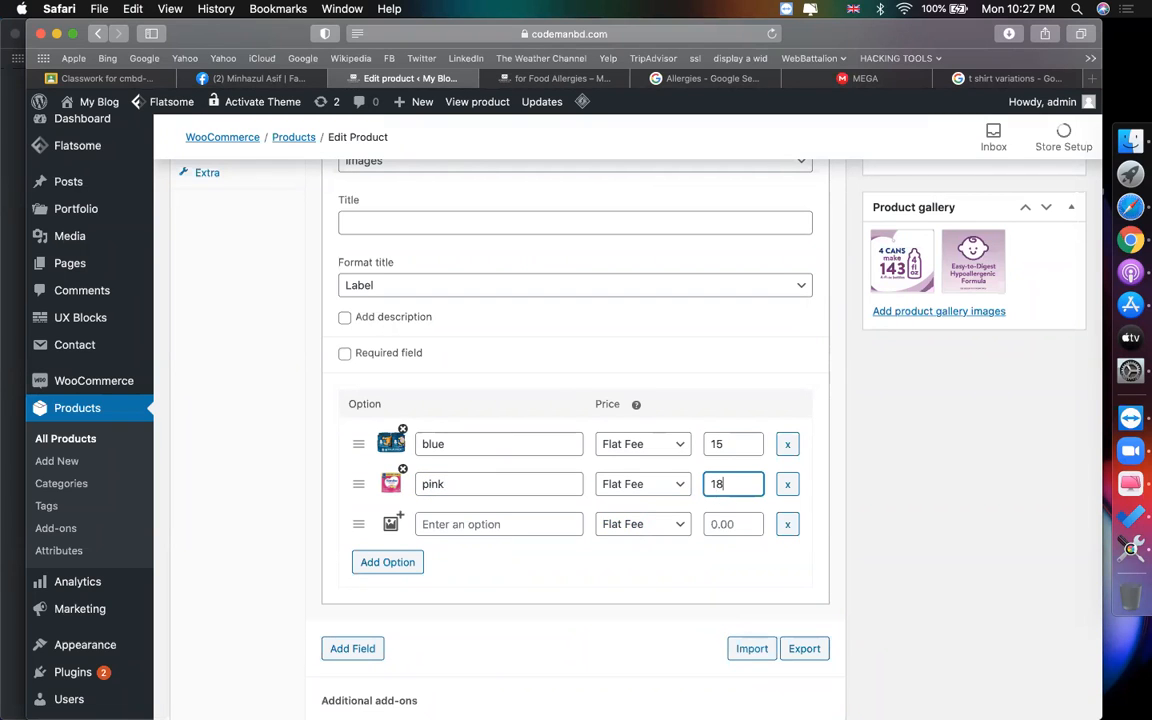
- Upload pur from Downloads as the third option's image swatch and name that option purple
click(397, 527)
click(96, 164)
click(535, 400)
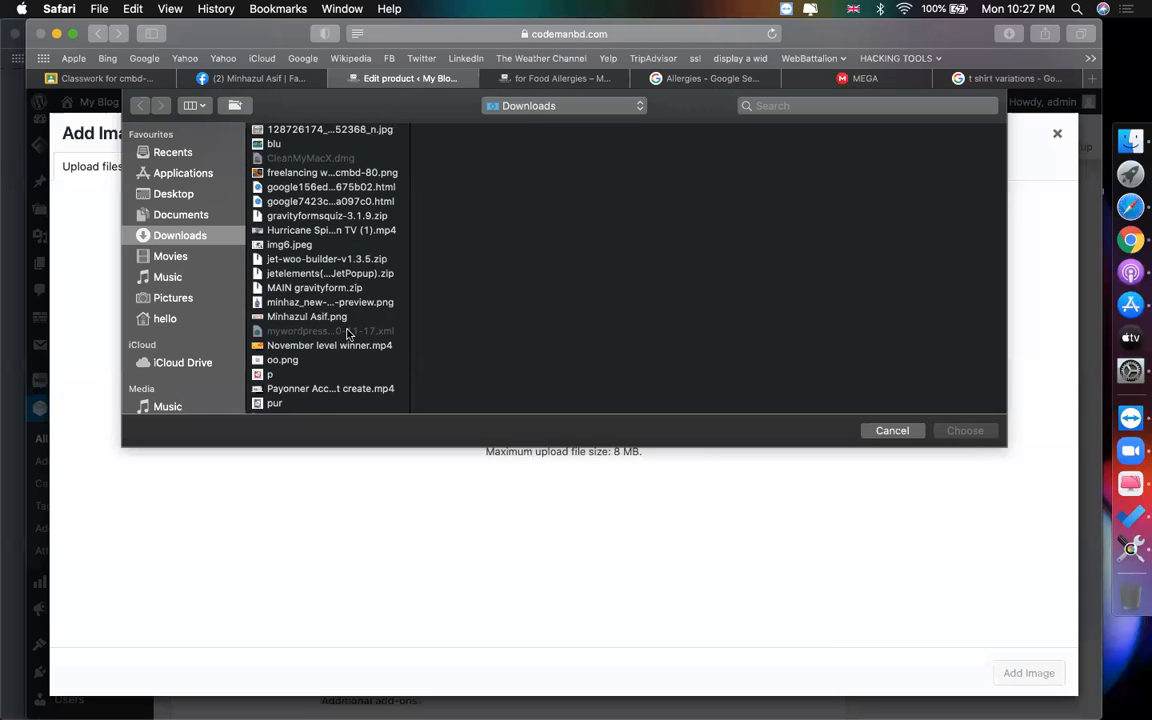
click(288, 372)
scroll(285, 371, down, 3)
double_click(280, 367)
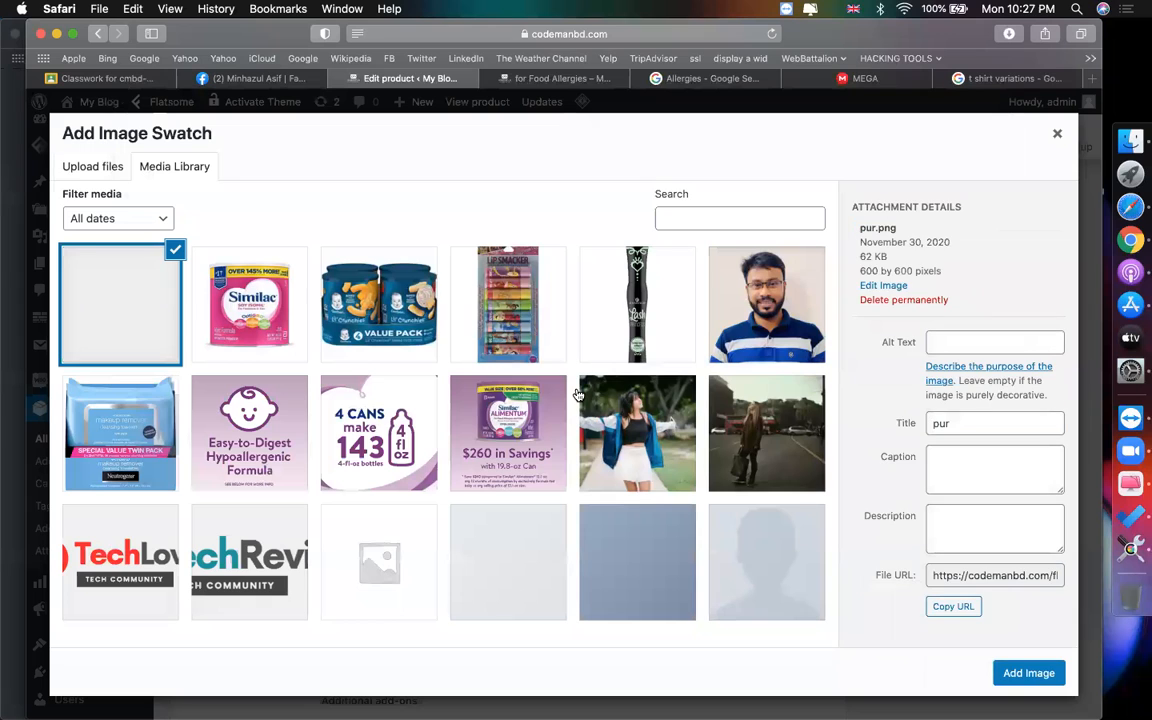
click(1027, 673)
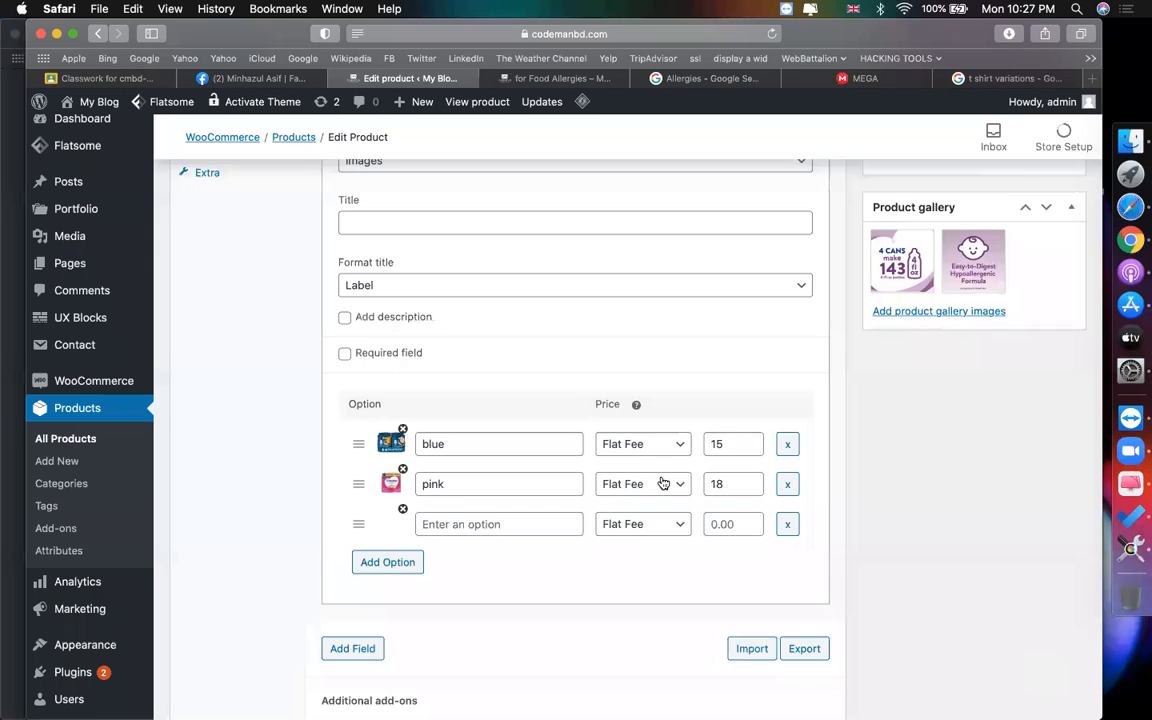
click(462, 523)
text(purple)
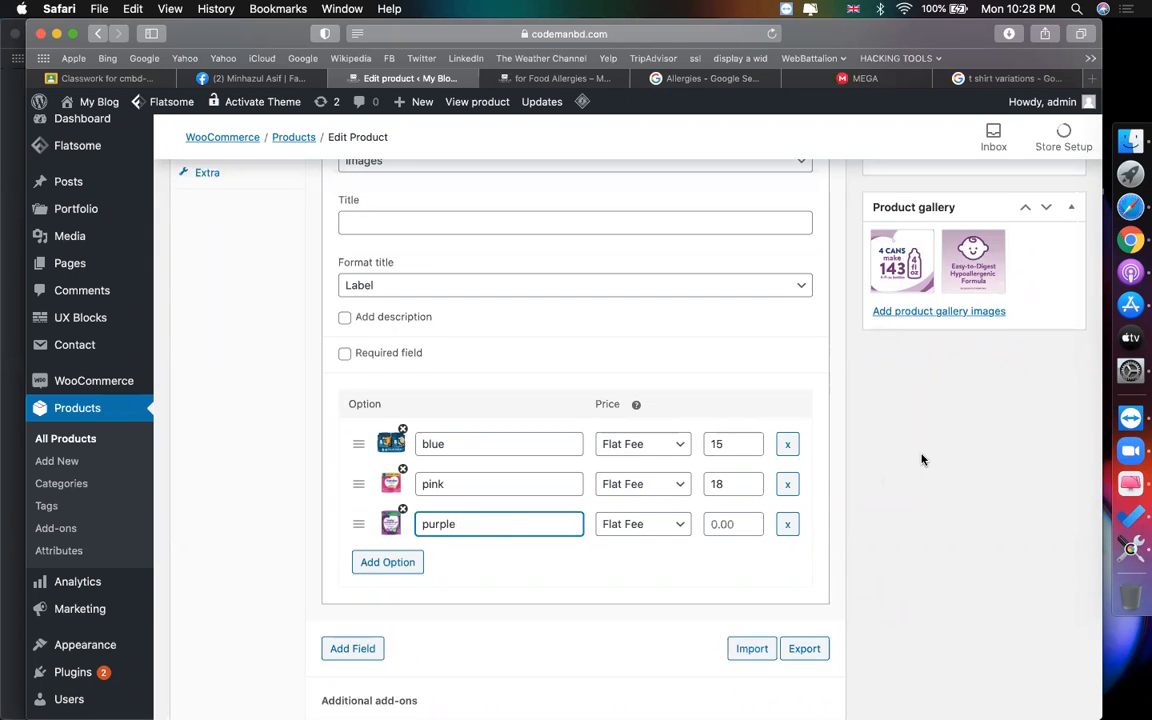
- Set the purple option's flat fee to 20 and try to update the product
click(922, 459)
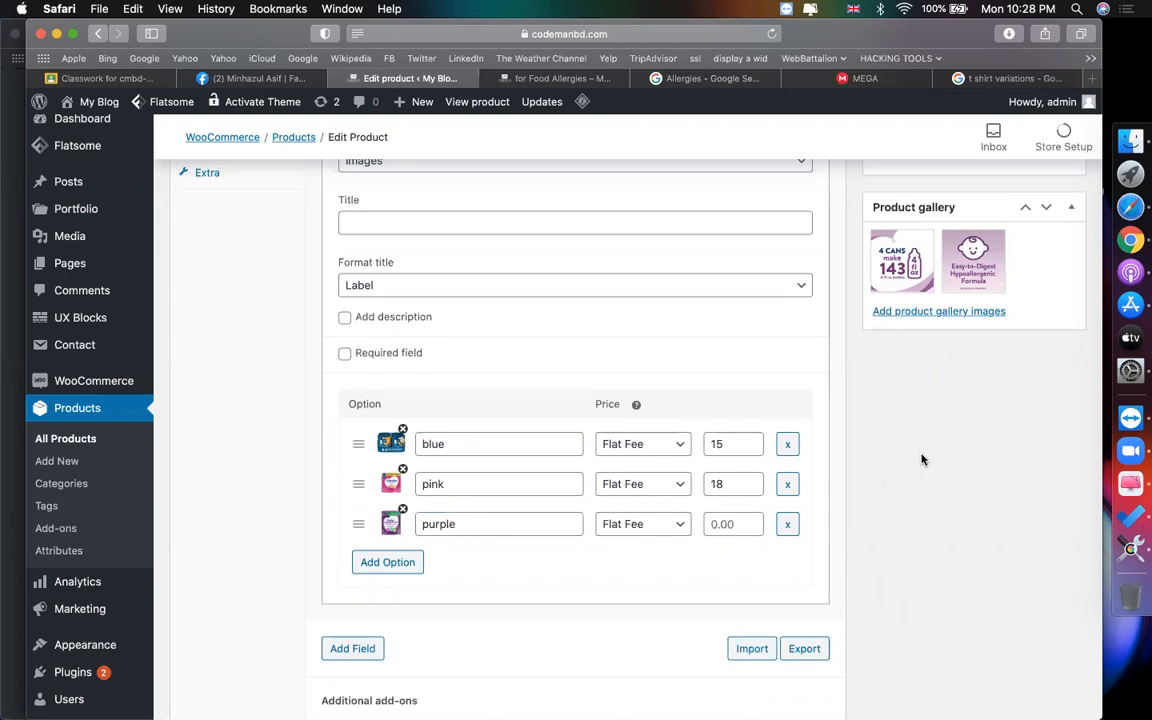
click(736, 523)
text(20)
scroll(939, 543, up, 10)
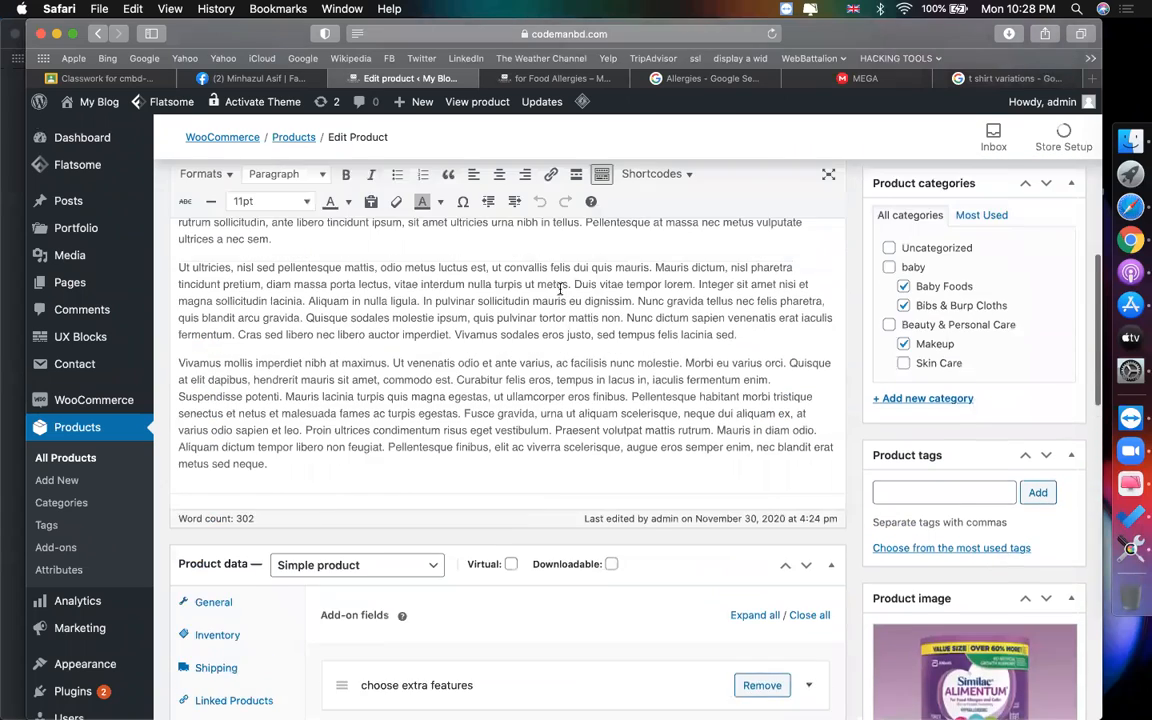
scroll(470, 283, down, 5)
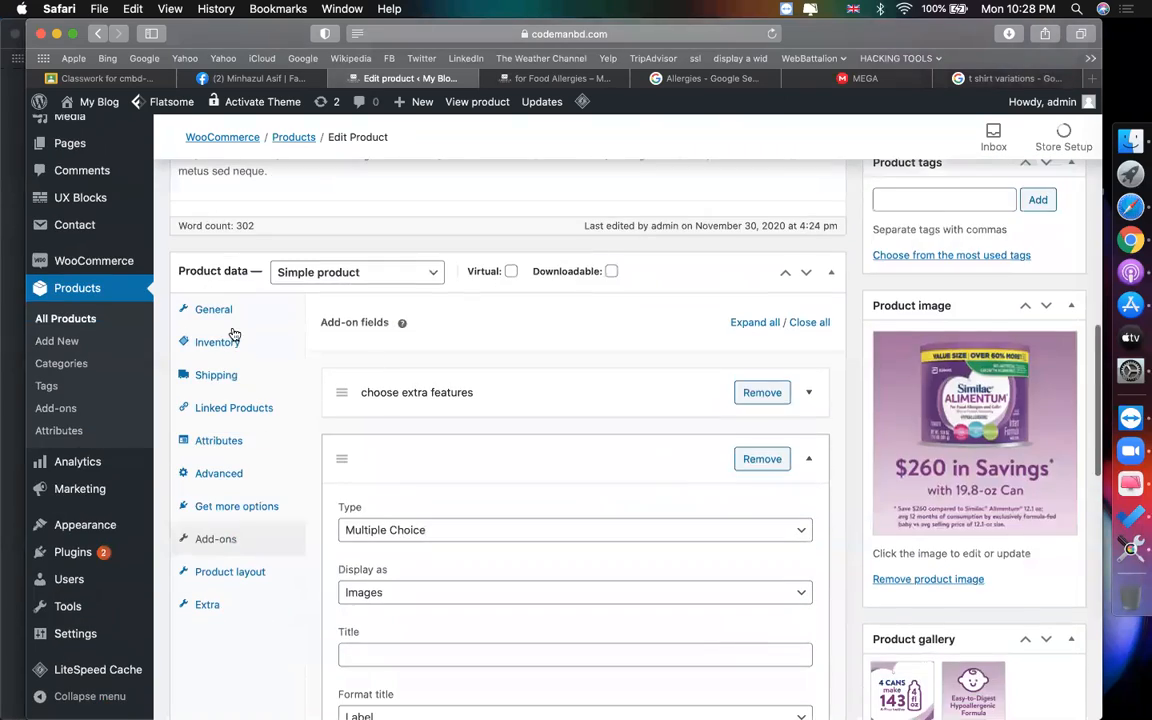
scroll(470, 481, down, 4)
scroll(586, 437, up, 8)
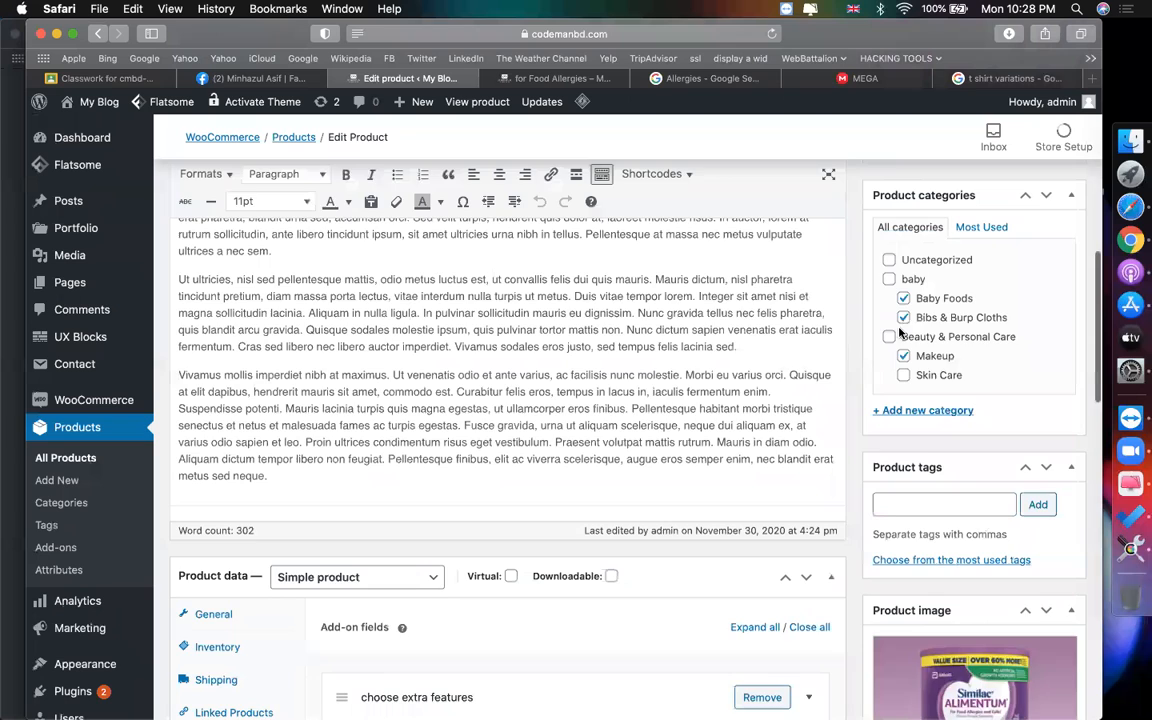
scroll(1043, 421, up, 3)
- Title the image-swatch add-on field "choose color"
scroll(1039, 440, down, 15)
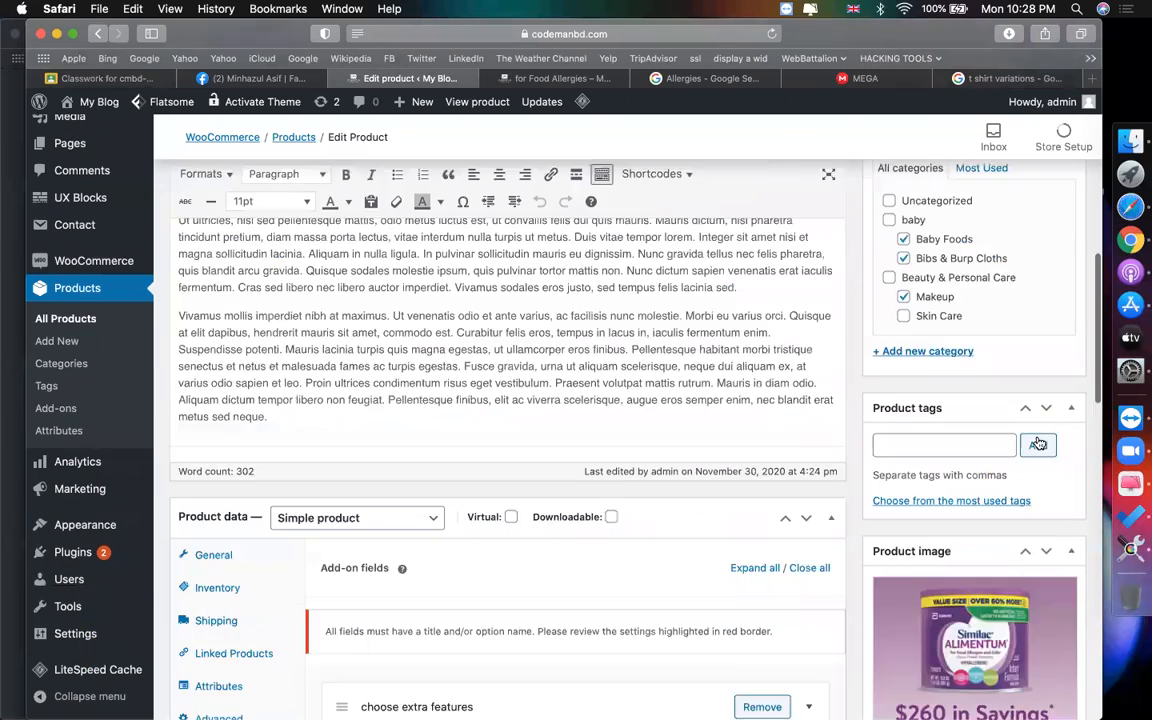
scroll(600, 470, down, 1)
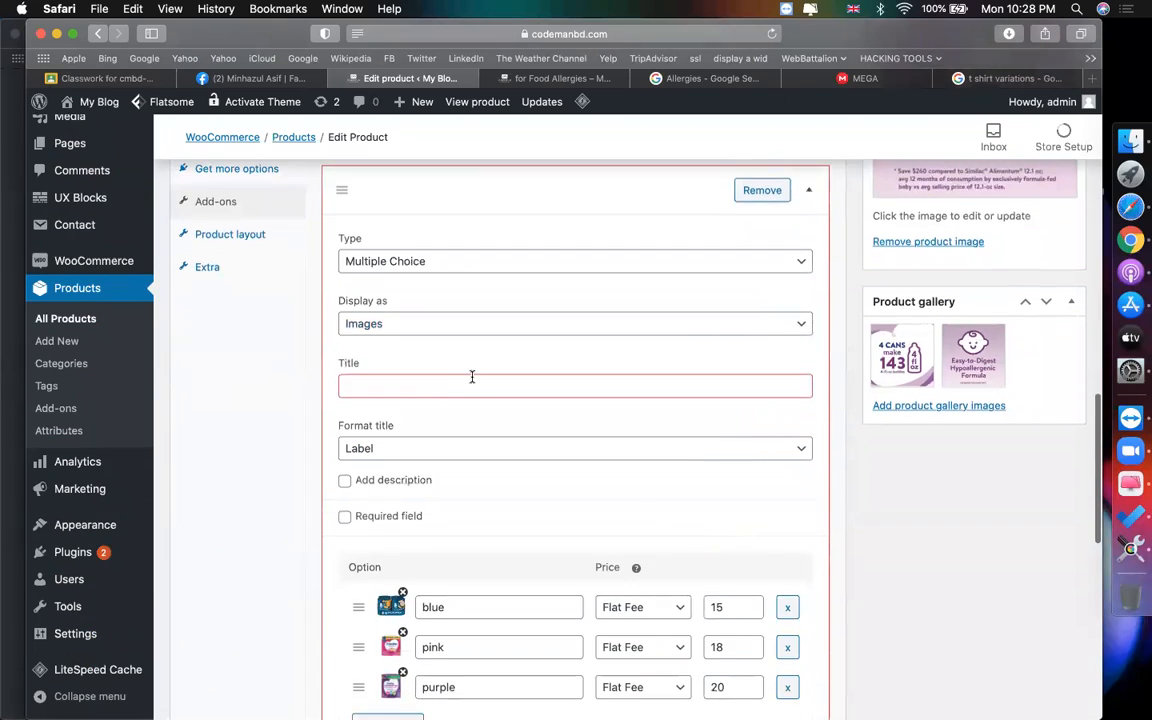
click(436, 386)
text(ch)
scroll(436, 386, down, 2)
text(oose color)
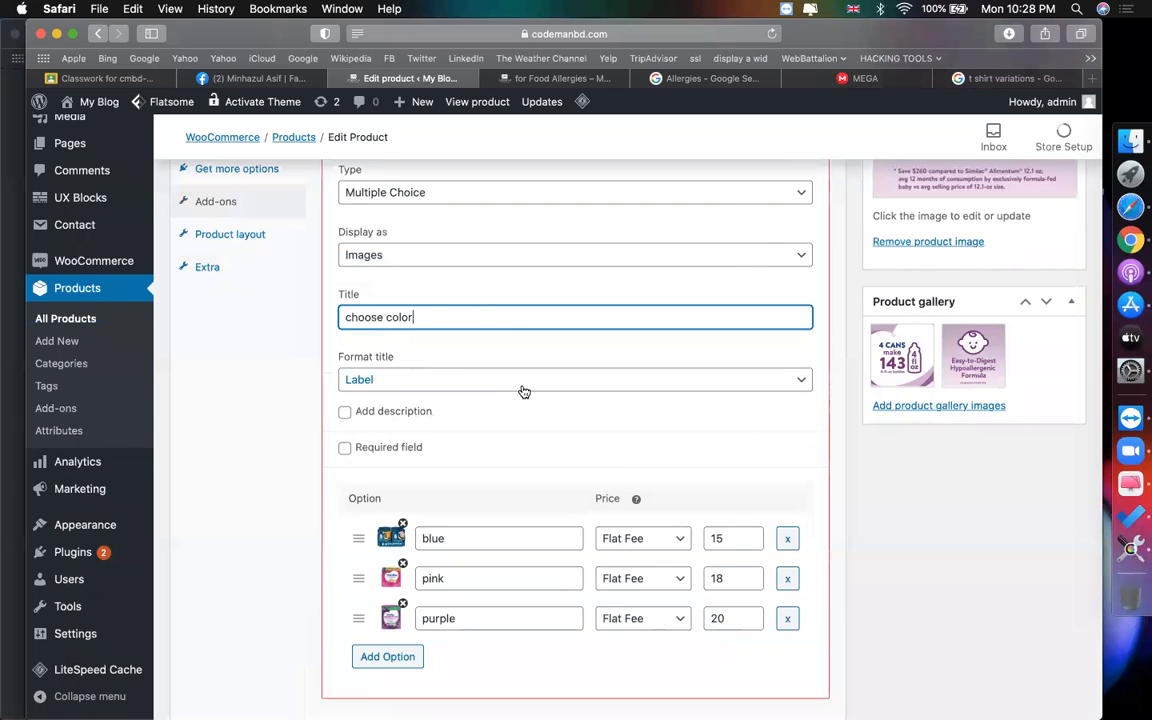
- Review the choose color field's type, display and title format settings along with its priced image options
scroll(746, 411, up, 15)
scroll(1017, 423, up, 1)
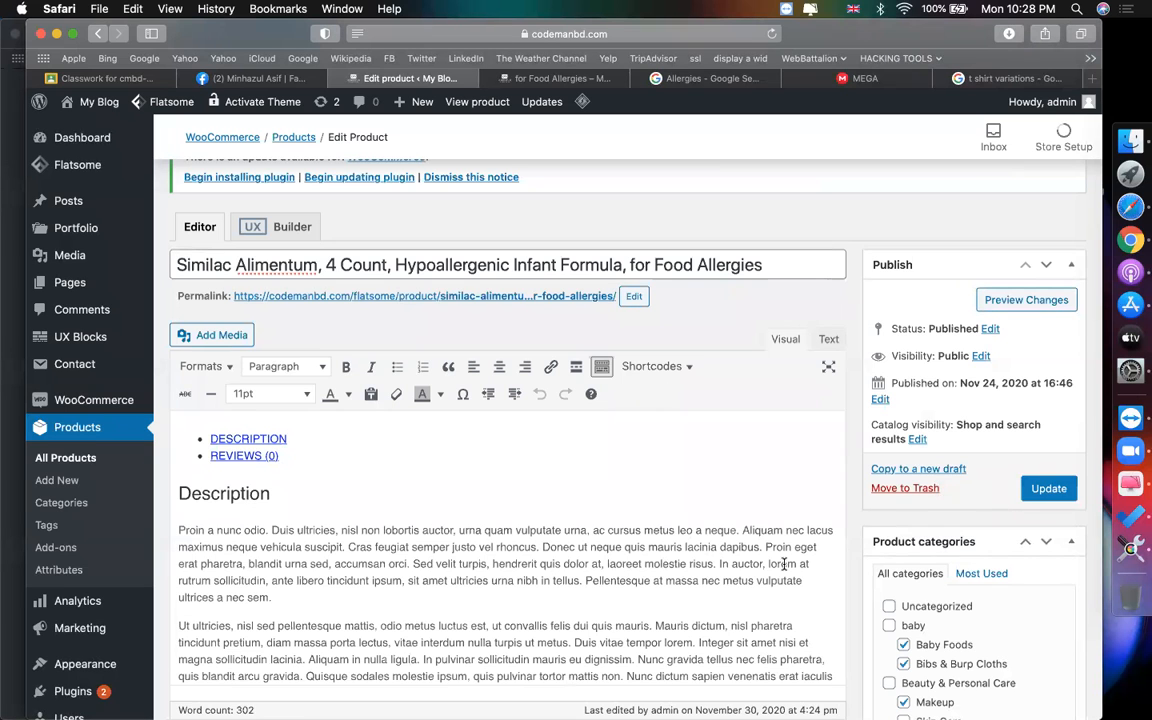
scroll(760, 525, down, 15)
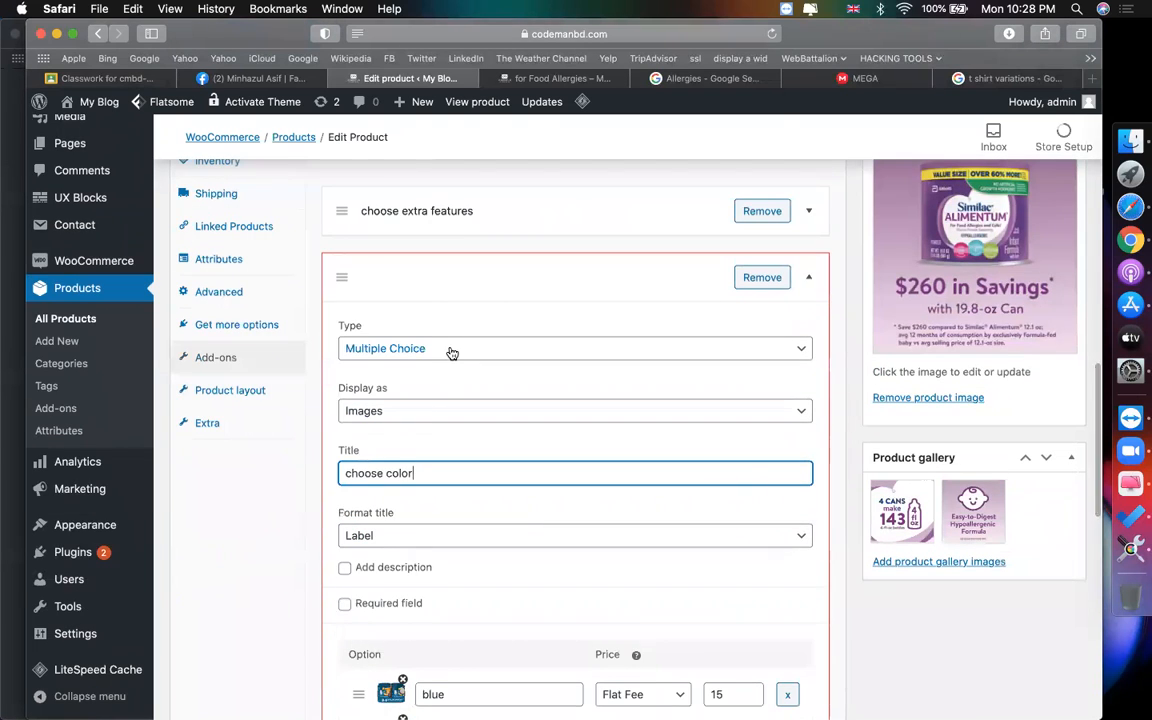
scroll(594, 420, down, 4)
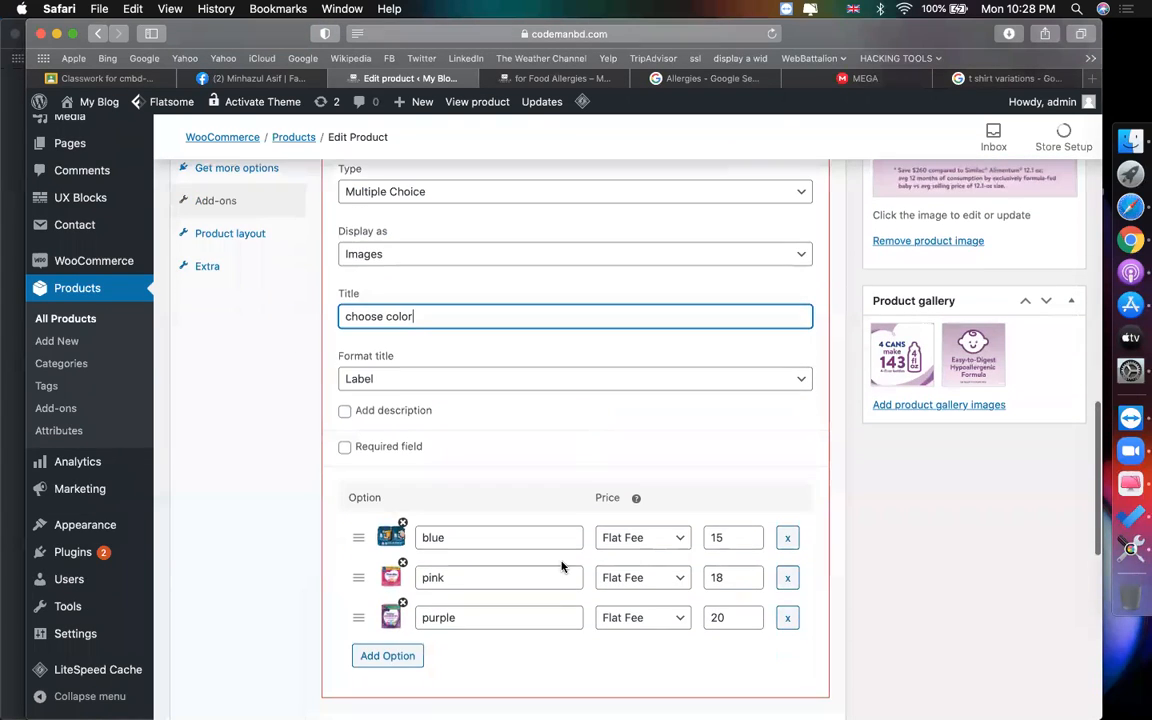
scroll(561, 567, down, 6)
scroll(632, 527, up, 4)
scroll(524, 497, up, 9)
scroll(525, 503, down, 3)
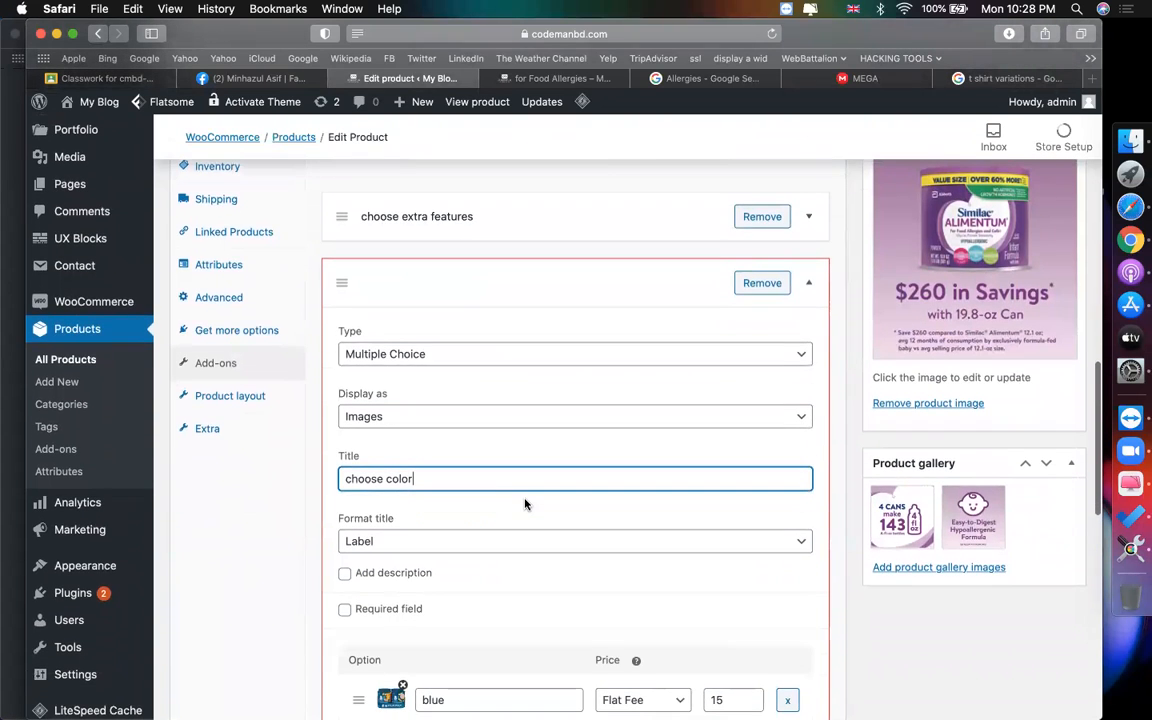
scroll(525, 503, down, 2)
click(517, 497)
click(309, 575)
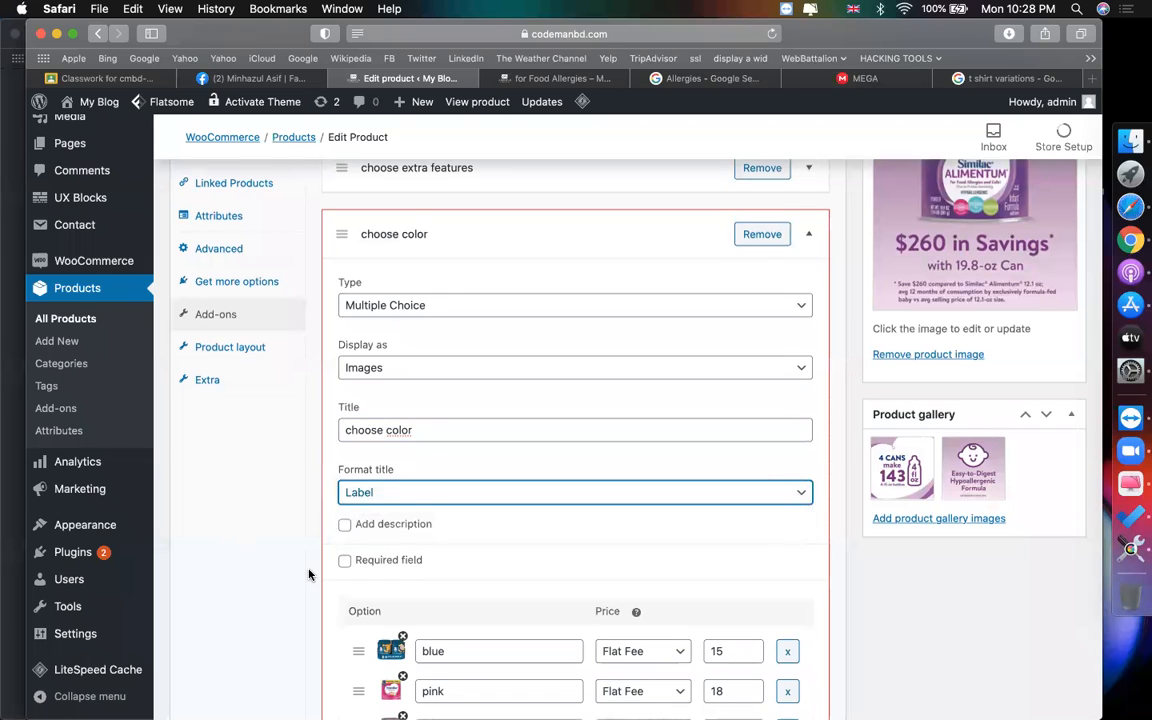
- Update the product to save the choose color add-on field
scroll(400, 540, down, 8)
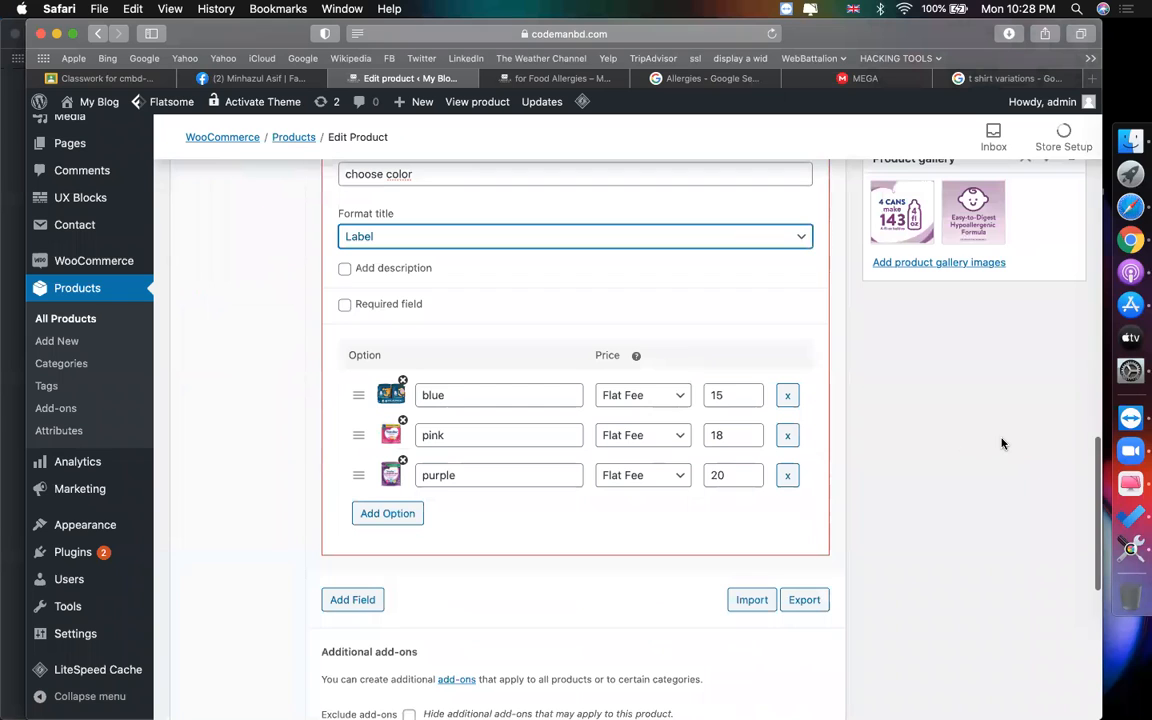
scroll(1005, 440, up, 20)
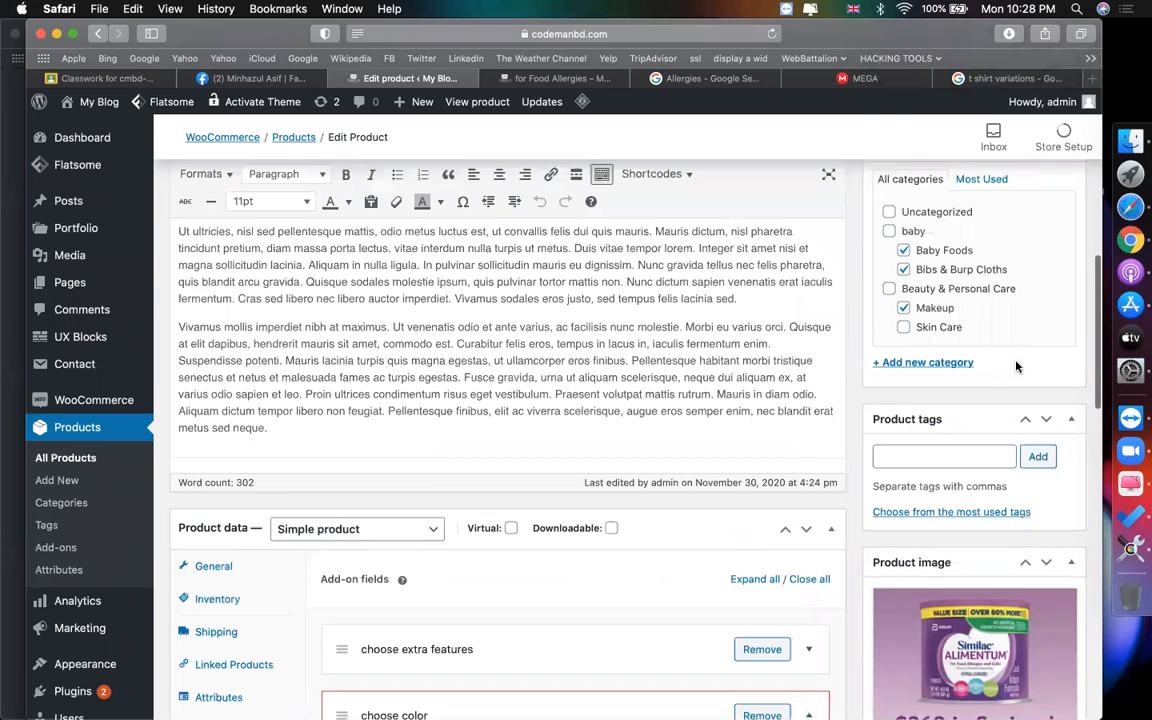
scroll(1017, 367, up, 10)
click(1034, 544)
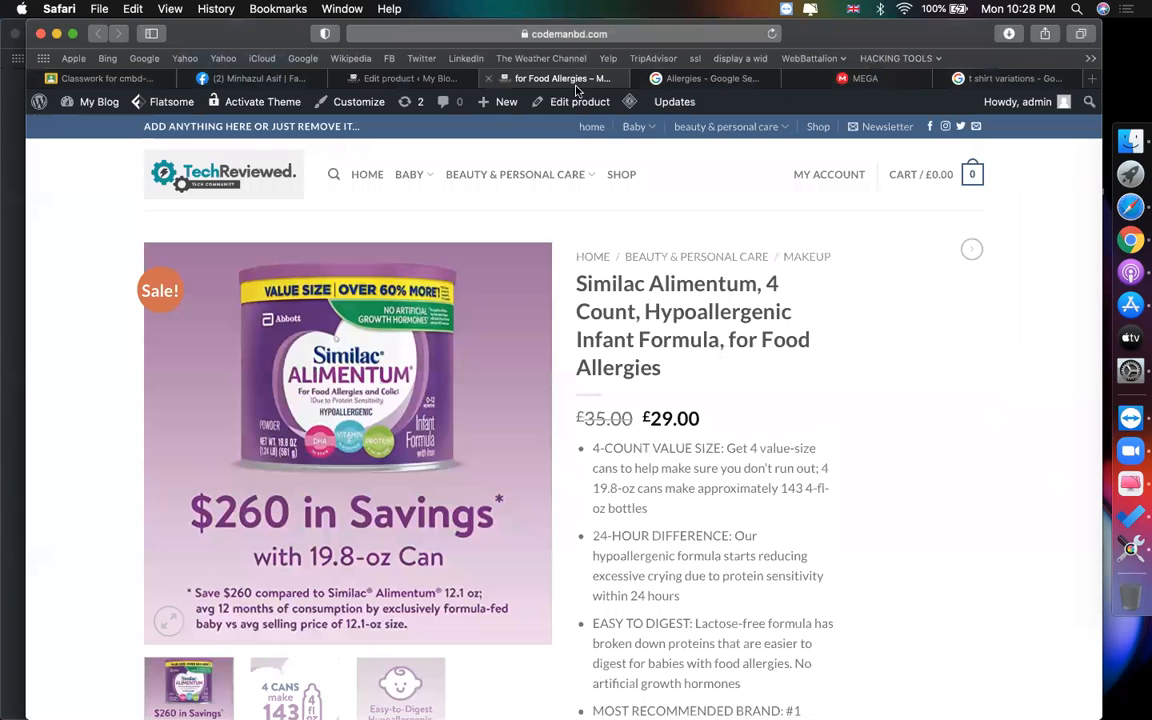
- View the product's storefront page and try the blue, pink and purple color swatches in turn
click(521, 78)
scroll(854, 363, down, 10)
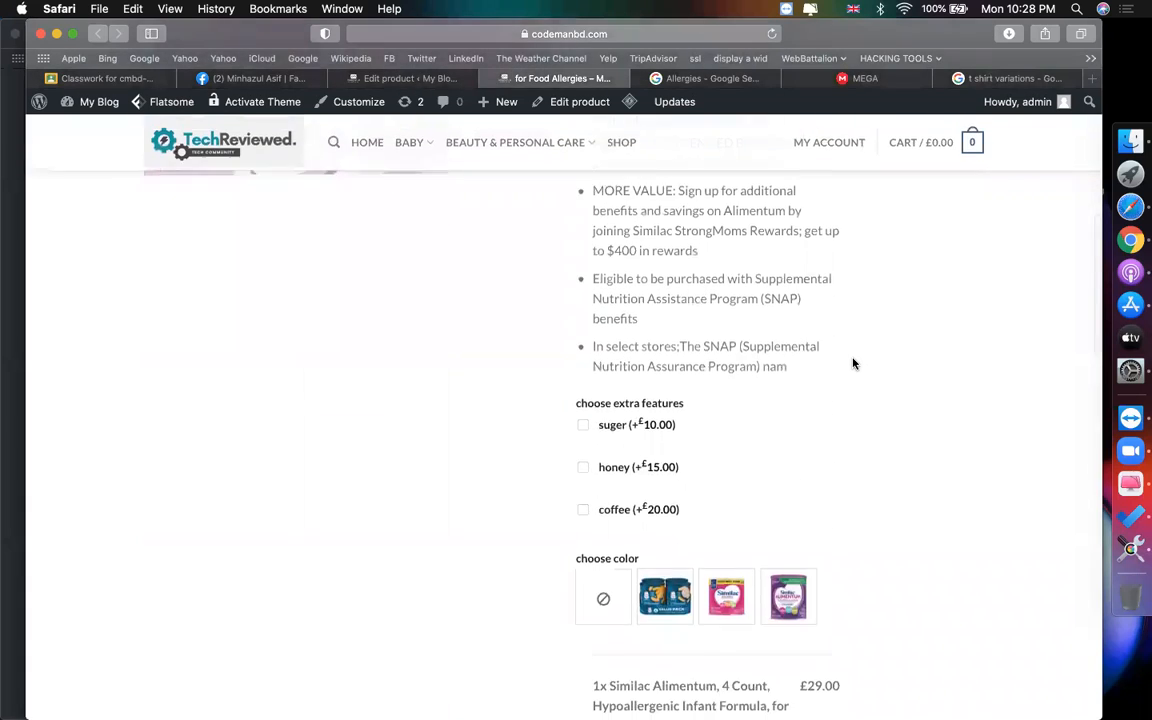
scroll(800, 430, up, 1)
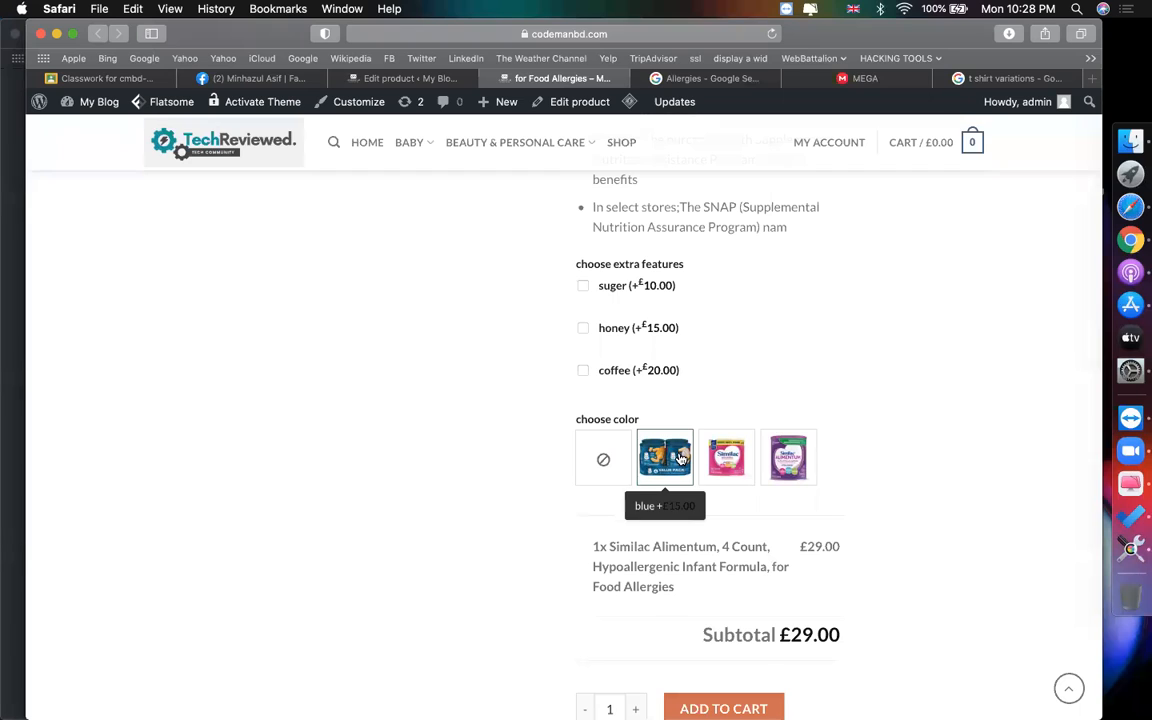
click(680, 457)
click(735, 462)
click(779, 465)
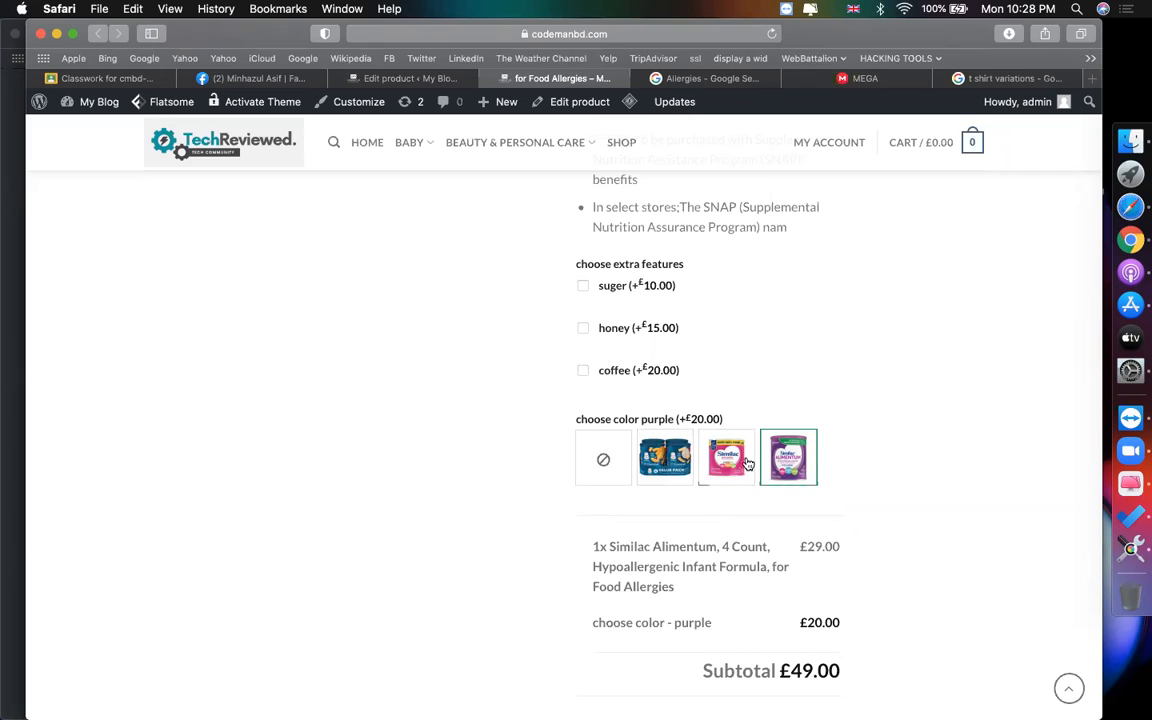
- Return to the product editor and expand the choose color add-on to review its options and flat fees
click(405, 78)
scroll(539, 468, down, 2)
scroll(539, 468, down, 10)
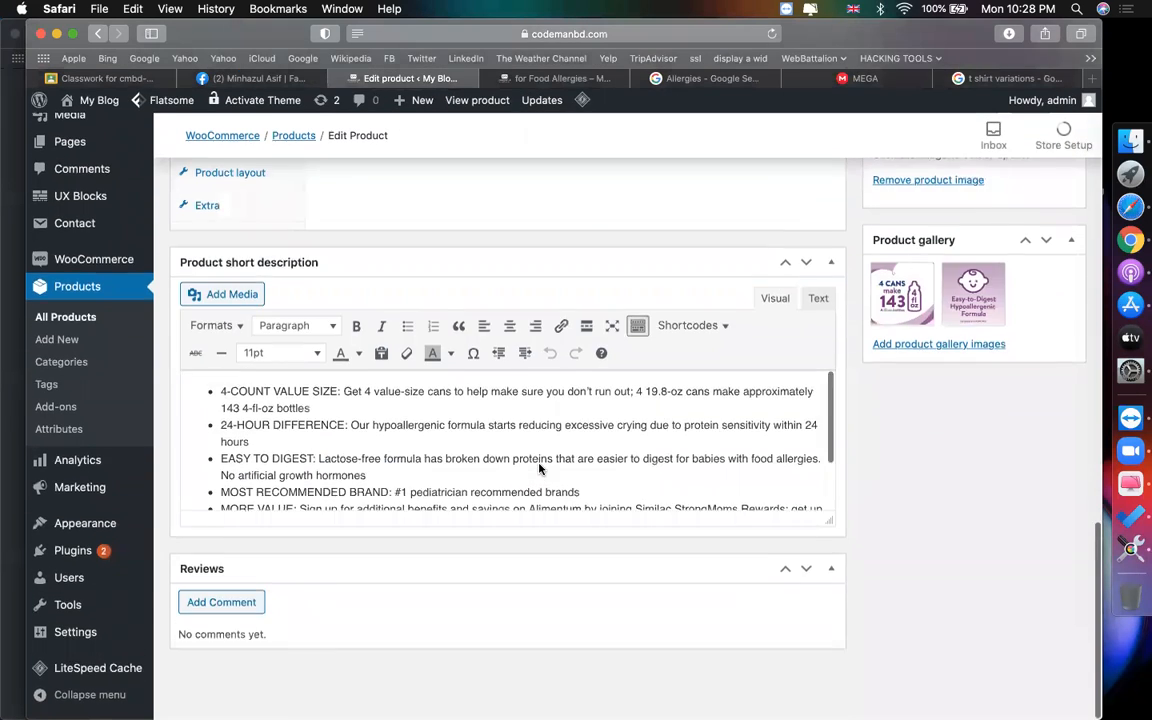
scroll(525, 468, up, 5)
click(224, 531)
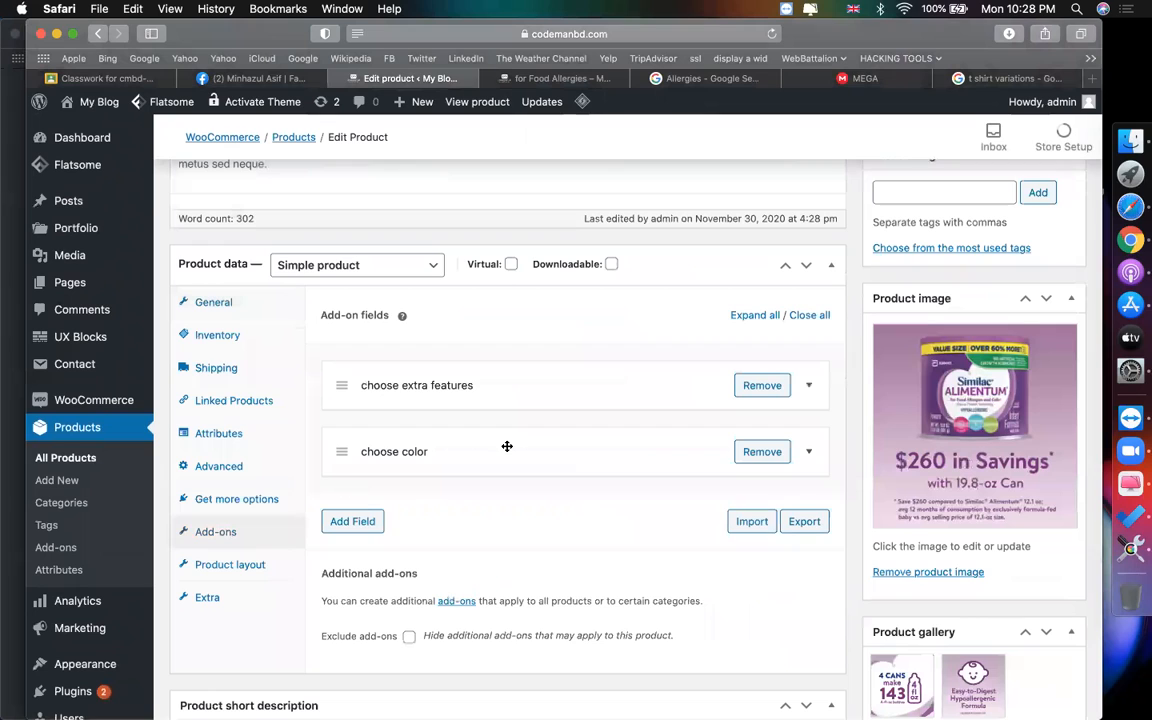
click(634, 451)
scroll(604, 525, down, 8)
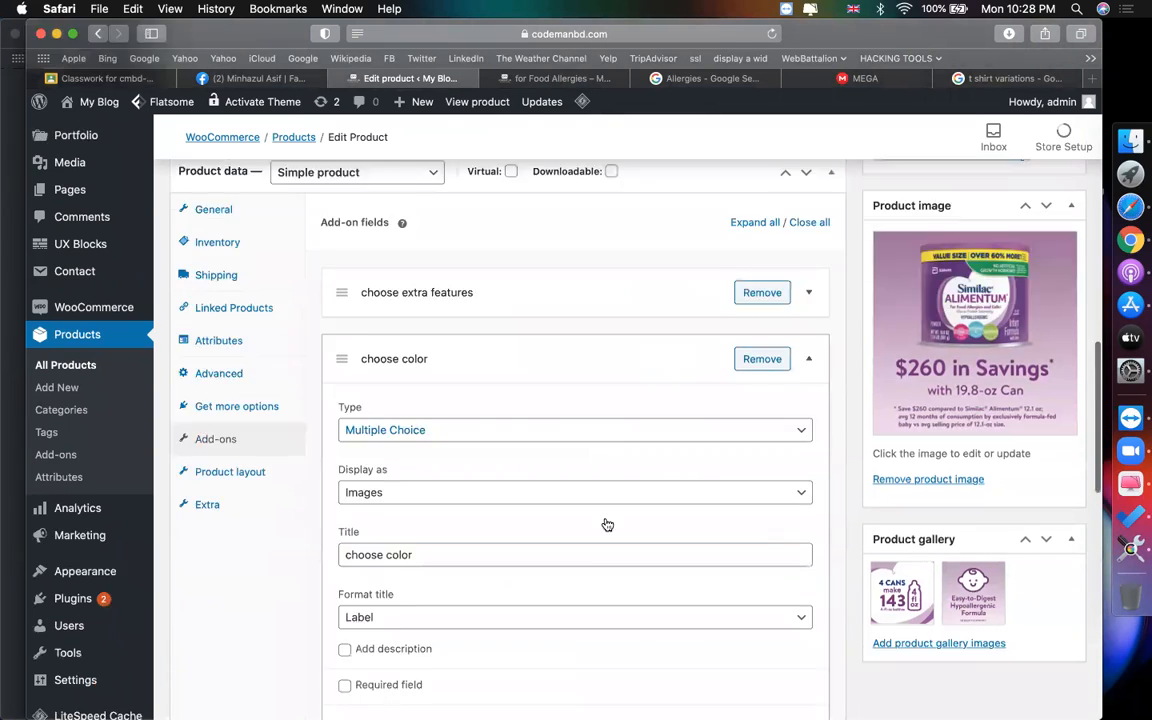
click(739, 394)
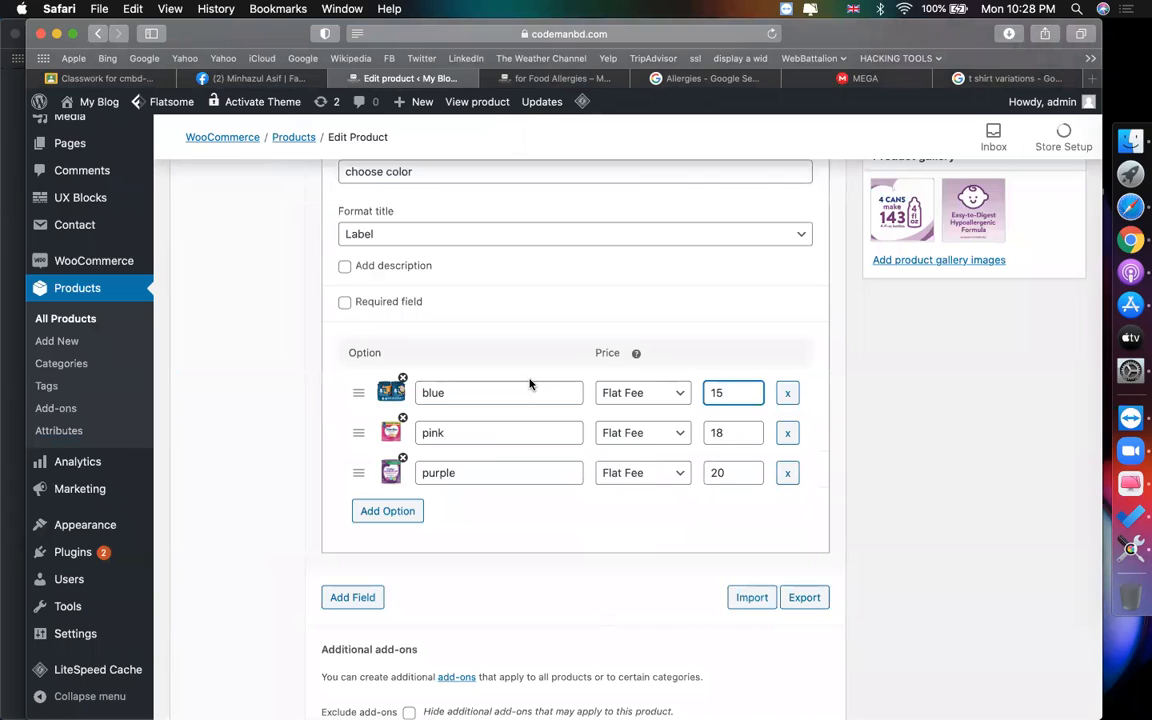
key(XF86AudioRaiseVolume)
- Go back to the storefront product page and examine the extra features, color swatches and subtotal
click(1012, 79)
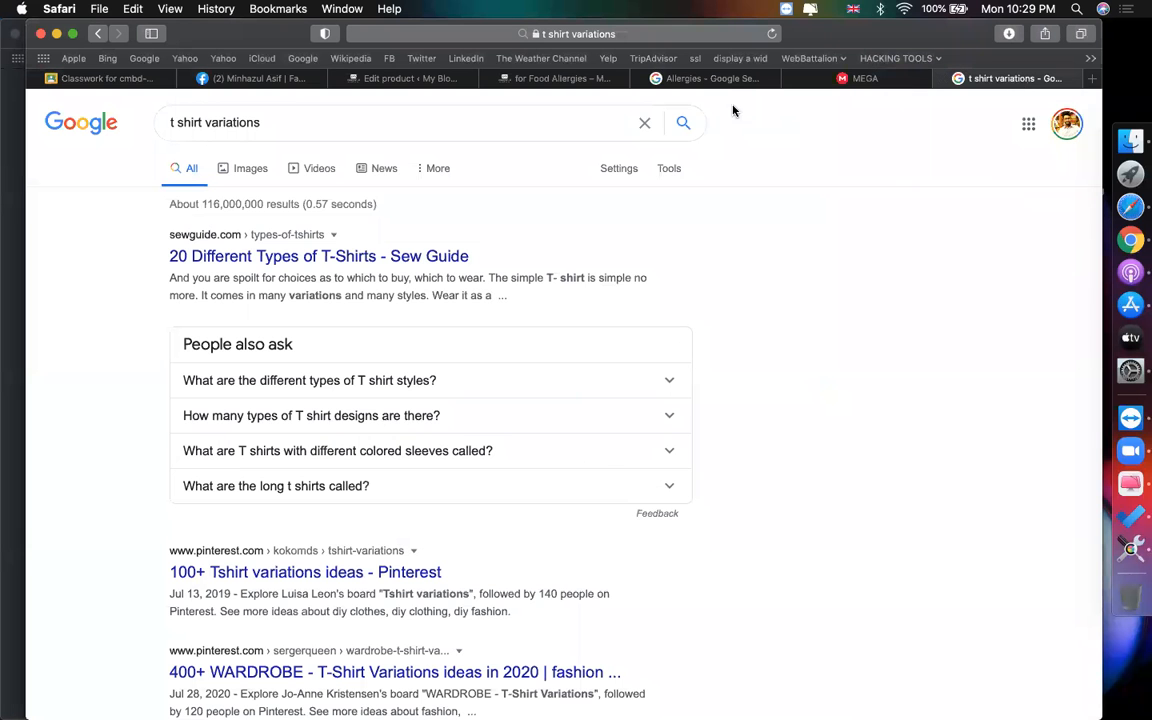
click(600, 80)
scroll(597, 355, up, 2)
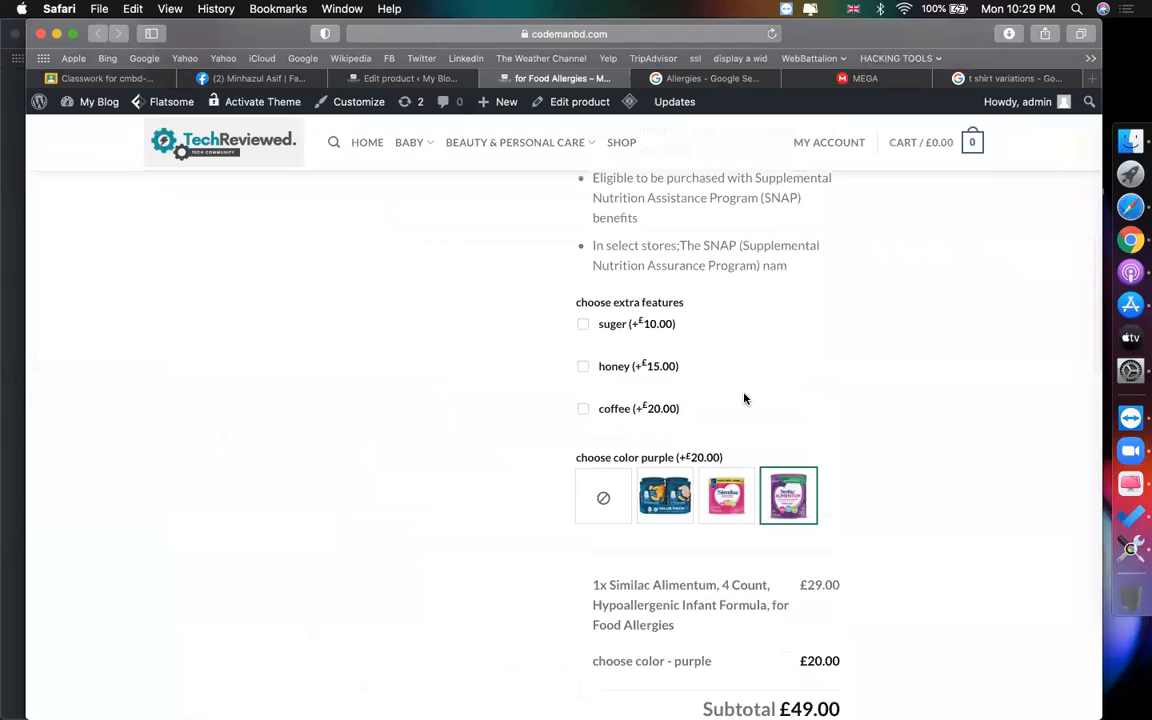
scroll(744, 399, down, 2)
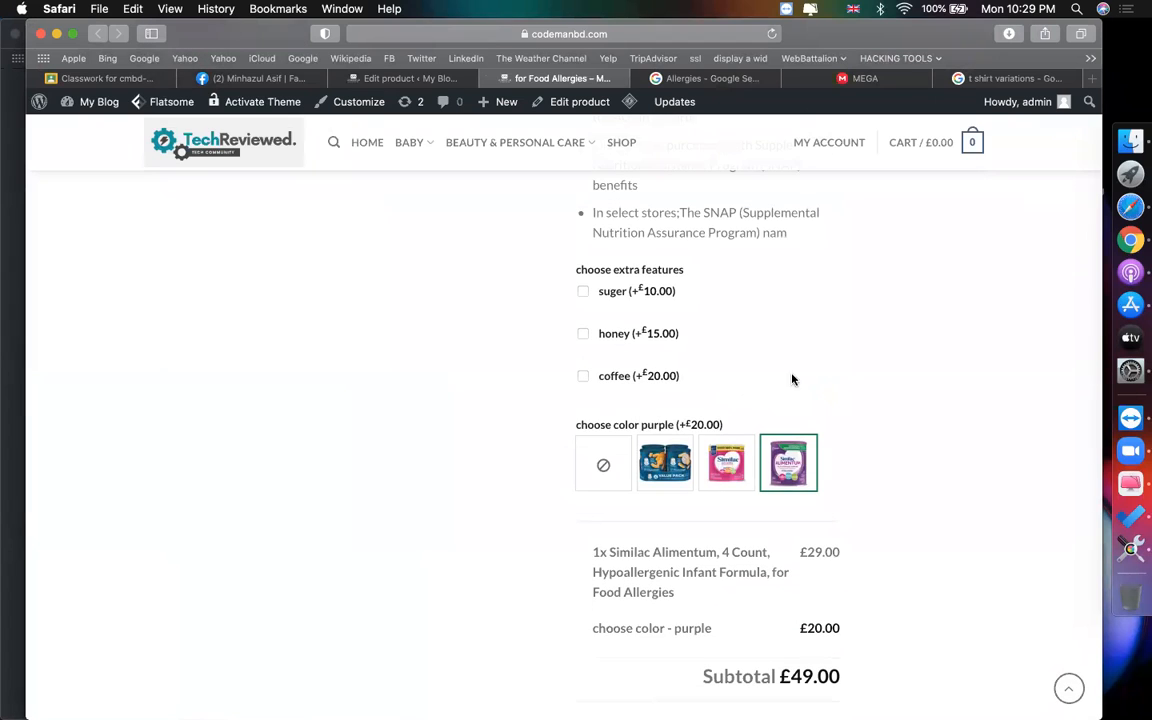